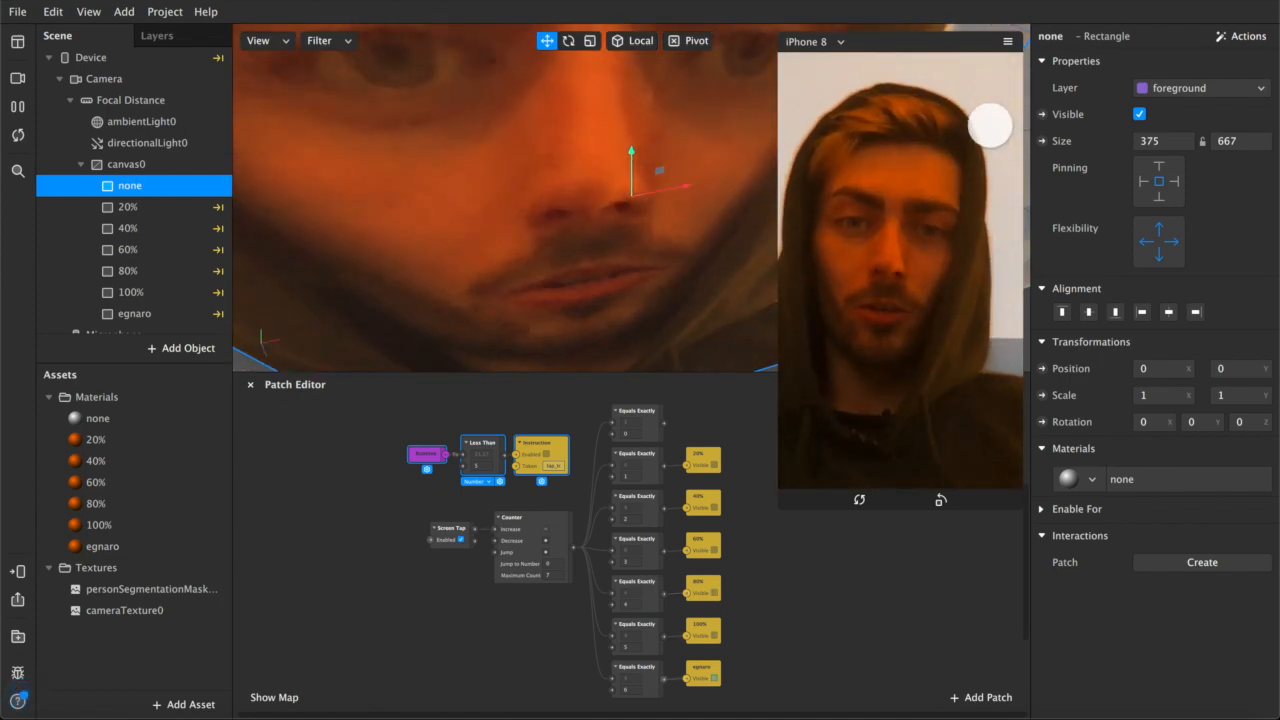
Examine the finished effect's patch graph and percentage rectangles, and restart its preview.
left_click(589, 409)
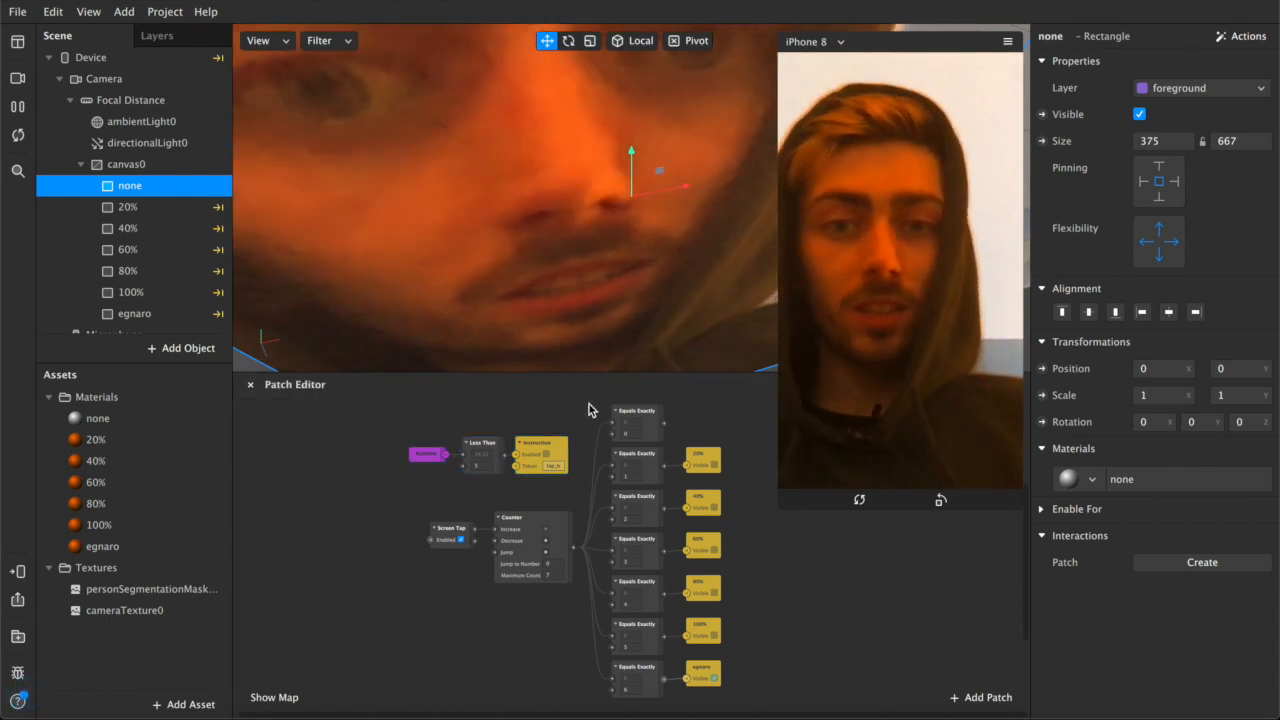
left_click_drag(716, 430, 597, 669)
left_click(597, 669)
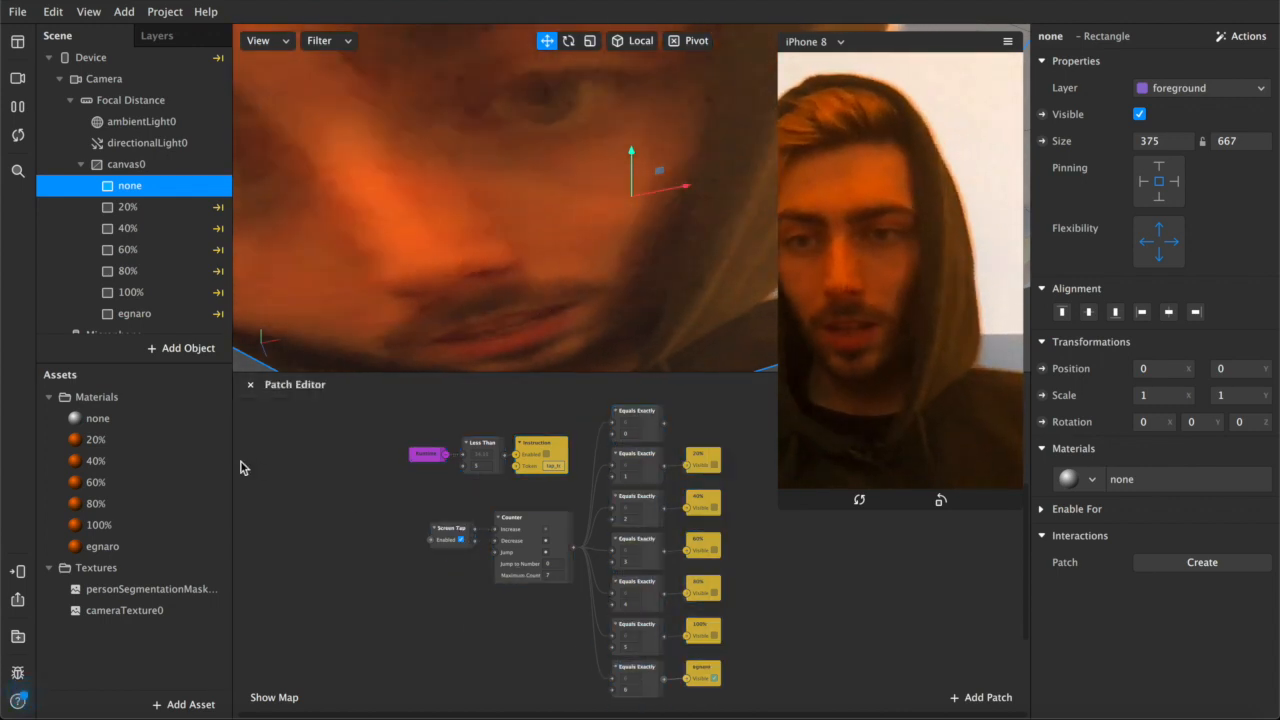
left_click(134, 249)
left_click(136, 227)
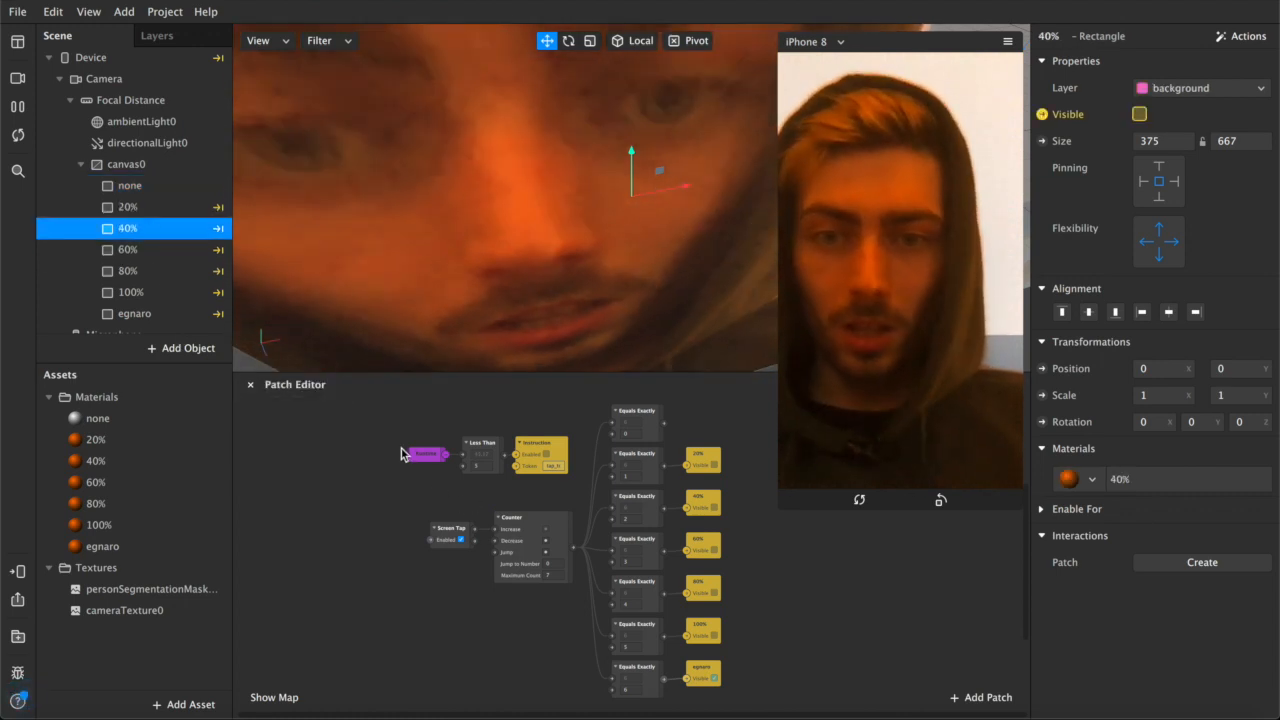
left_click_drag(404, 455, 600, 472)
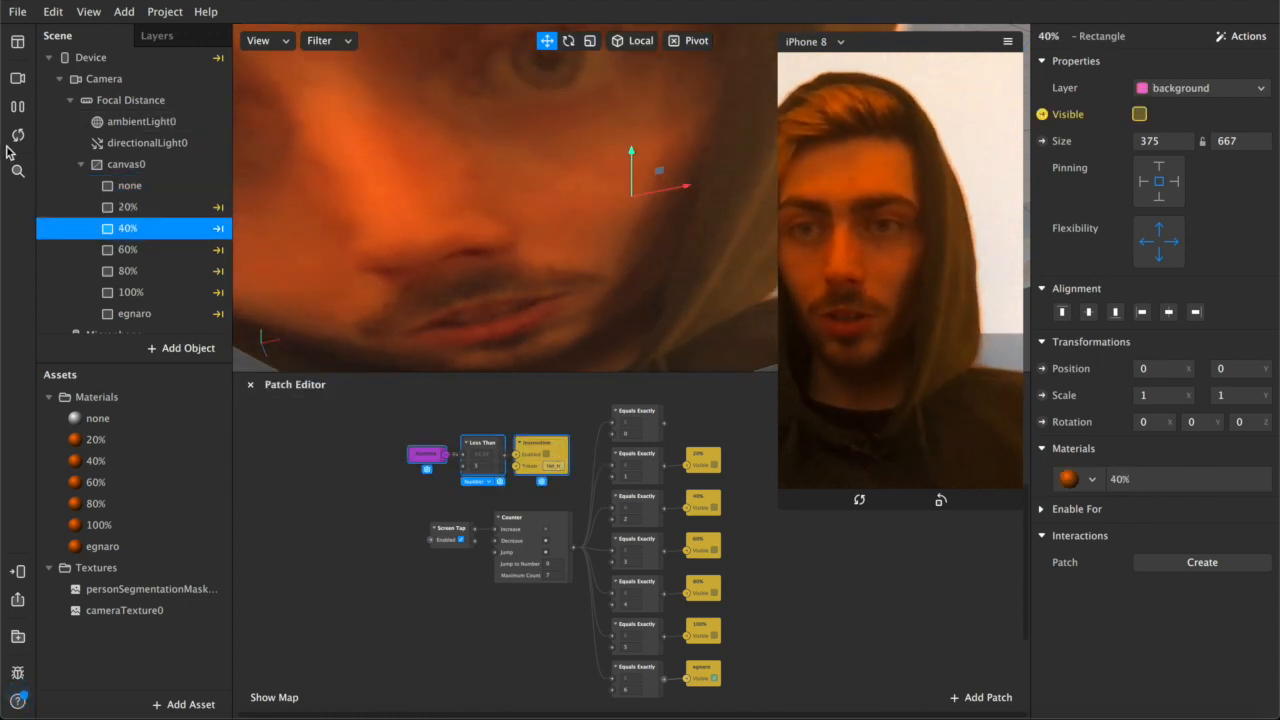
left_click(17, 136)
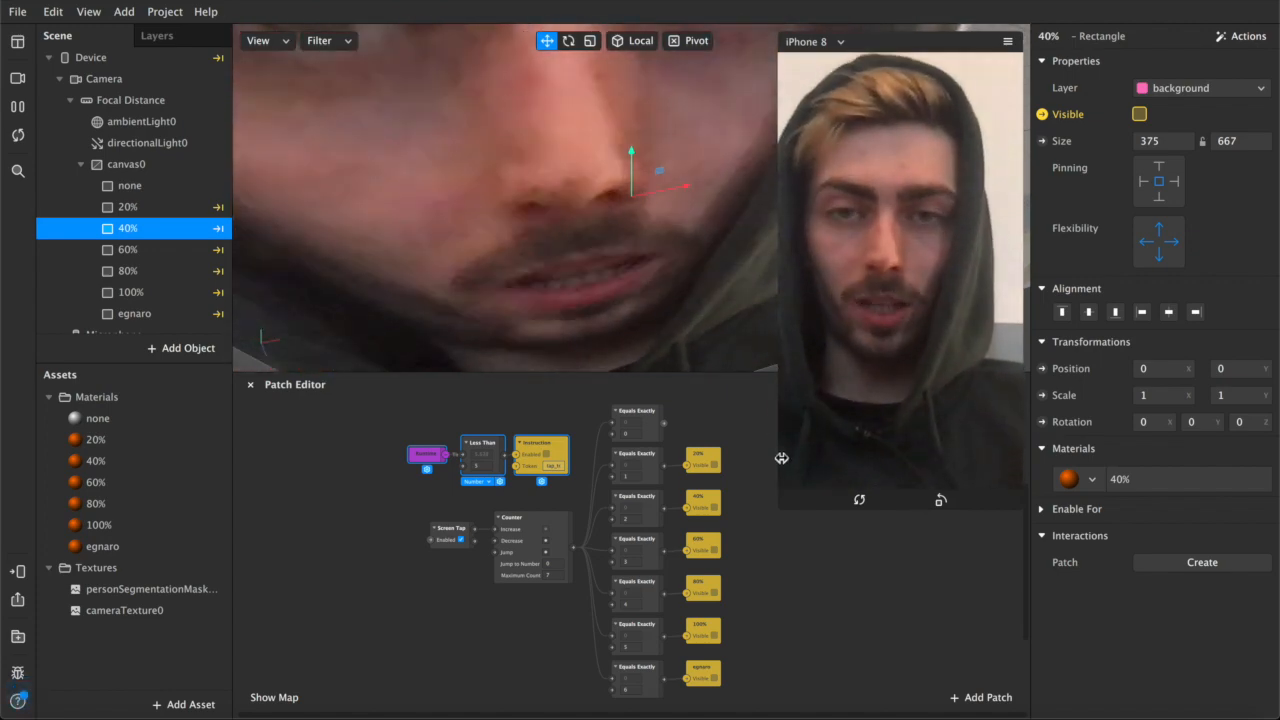
left_click(17, 110)
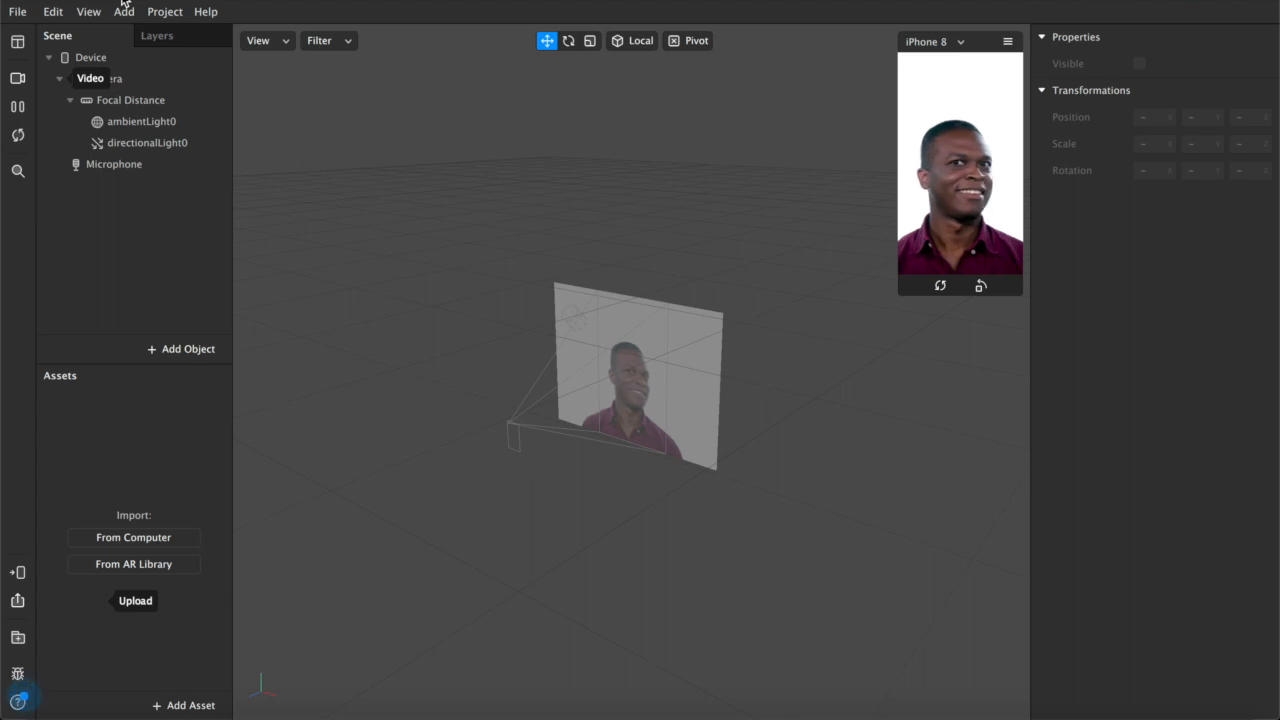
Rename the existing layer as foreground.
left_click(157, 37)
left_click(86, 42)
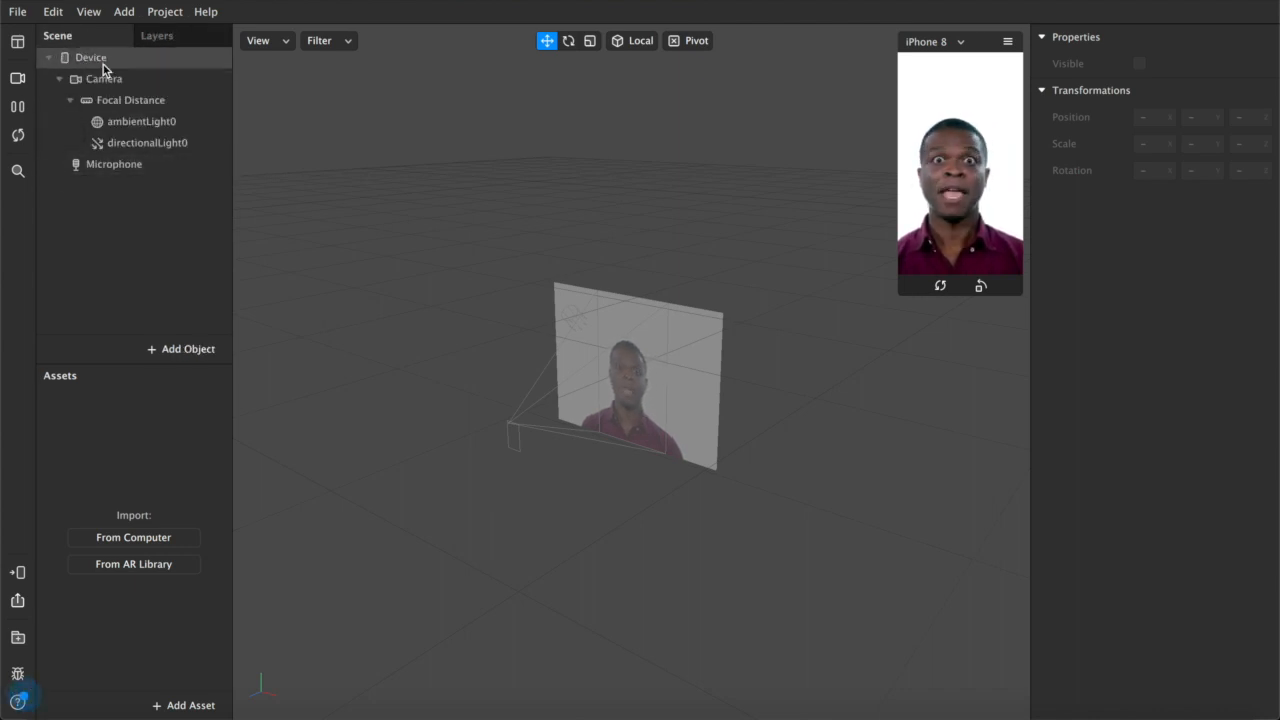
left_click(158, 37)
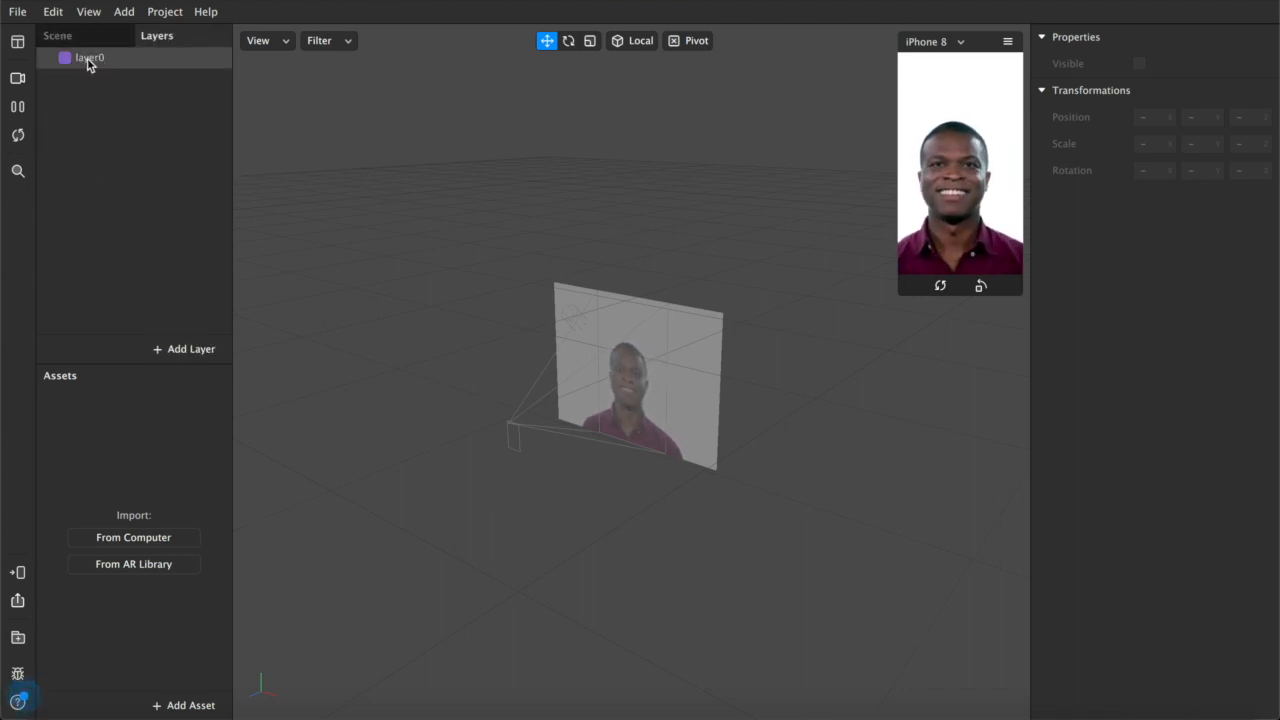
double_click(92, 60)
type("foreground")
key("Return")
Add a second layer and name it background.
left_click(169, 352)
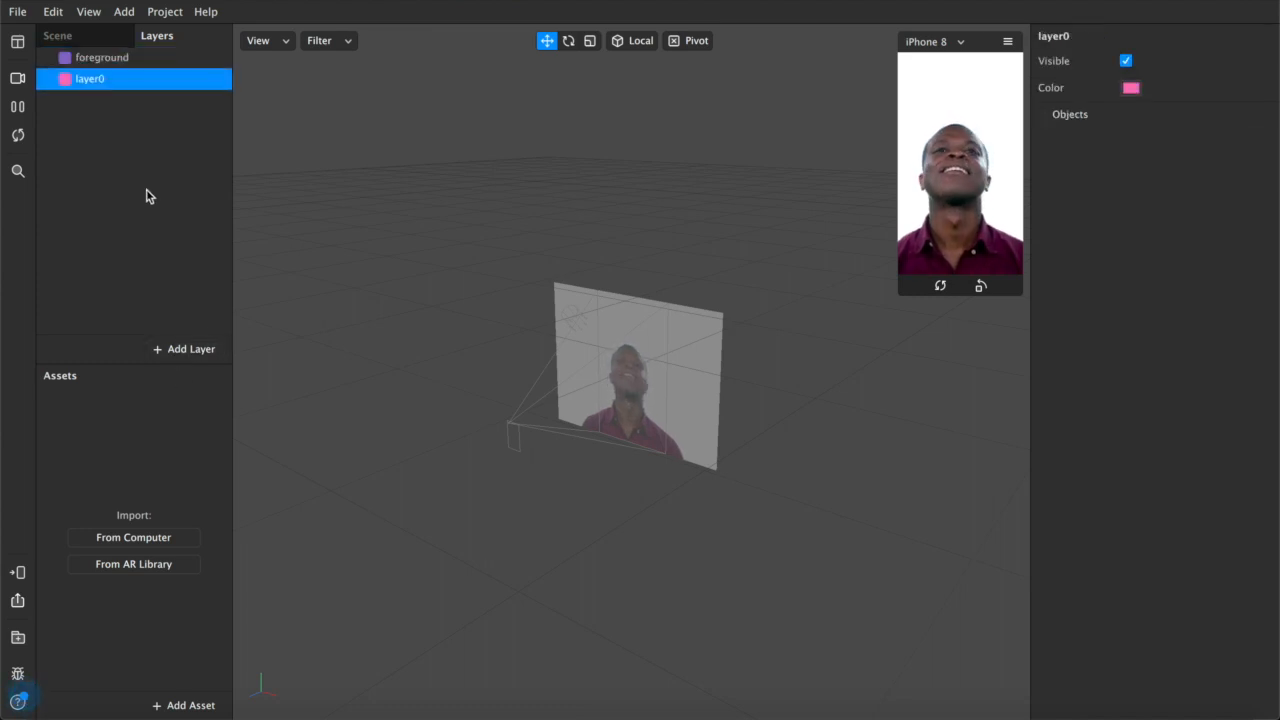
double_click(90, 80)
type("background")
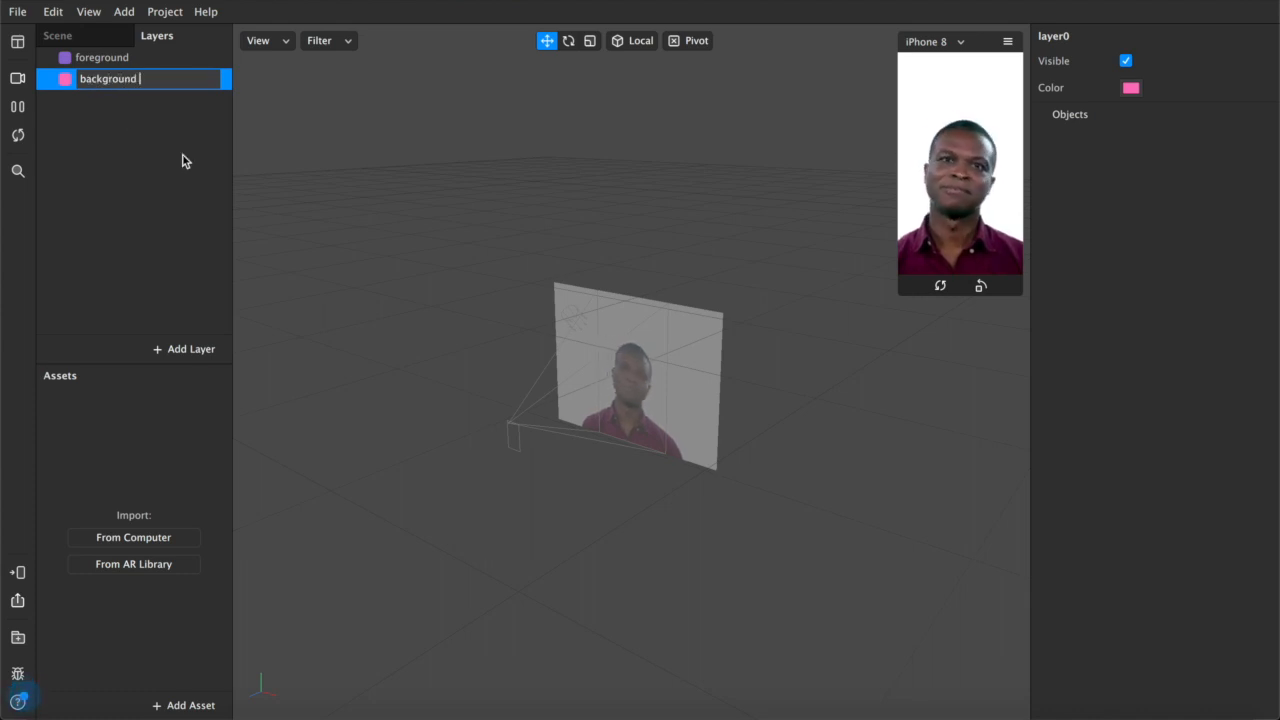
key("Return")
left_click(96, 38)
left_click(157, 38)
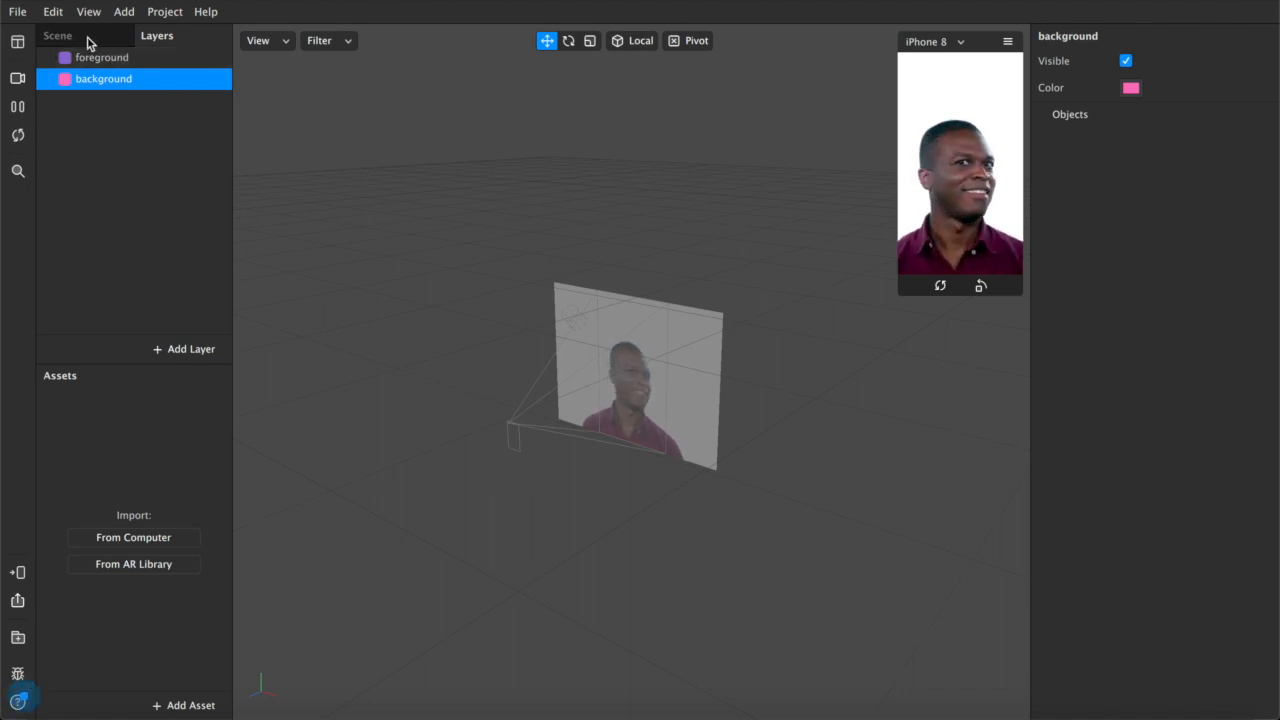
Insert a 2D rectangle into the scene and select its parent canvas.
left_click(88, 40)
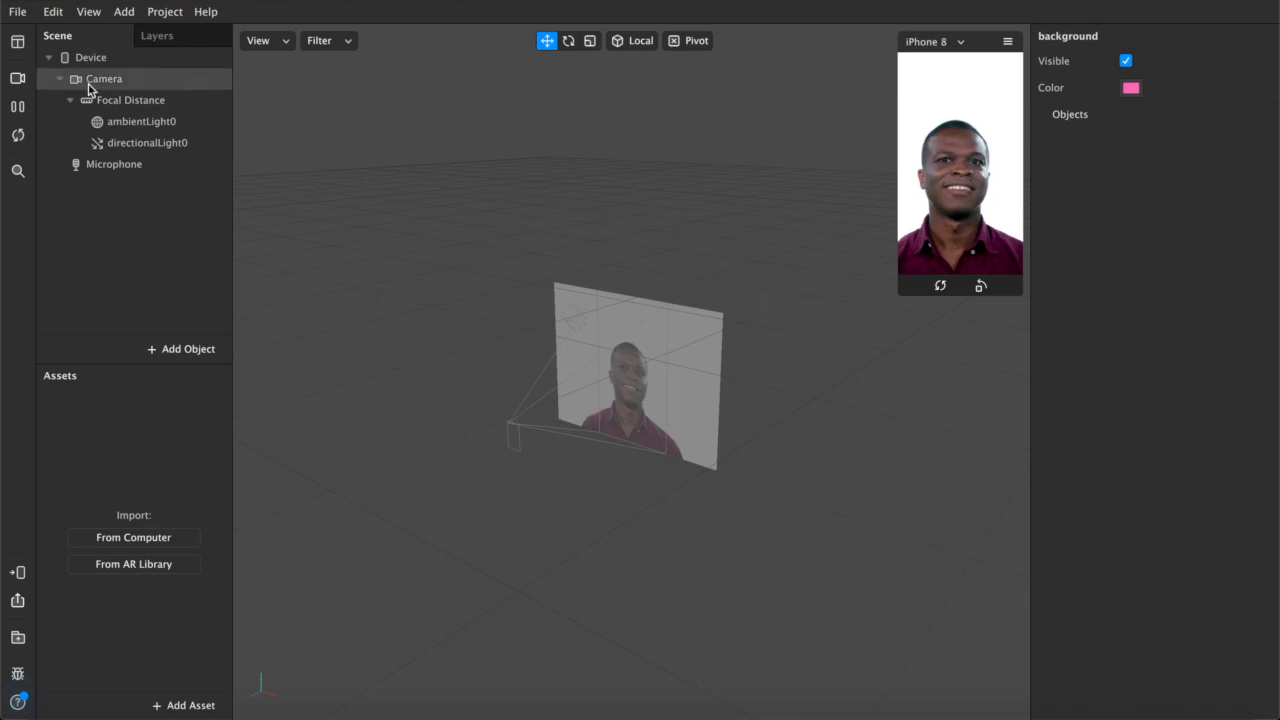
left_click(176, 349)
scroll(46, 571, "down", 3)
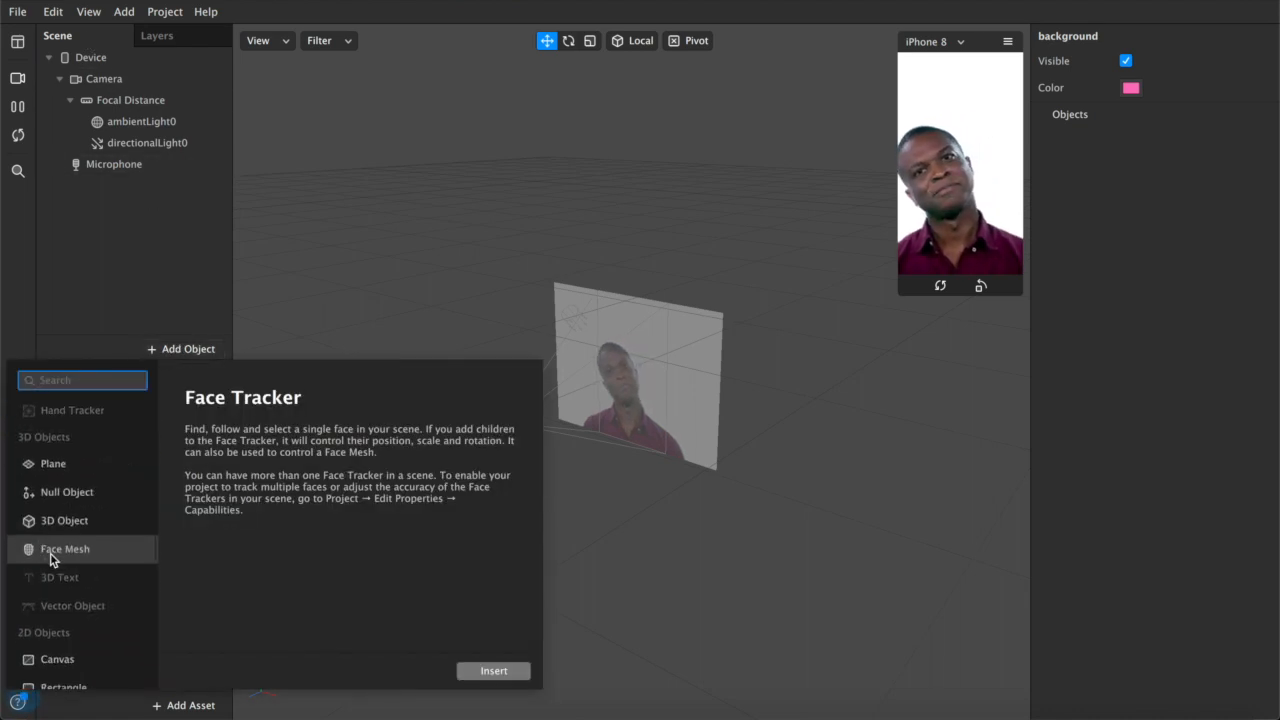
scroll(88, 463, "down", 3)
scroll(90, 468, "down", 1)
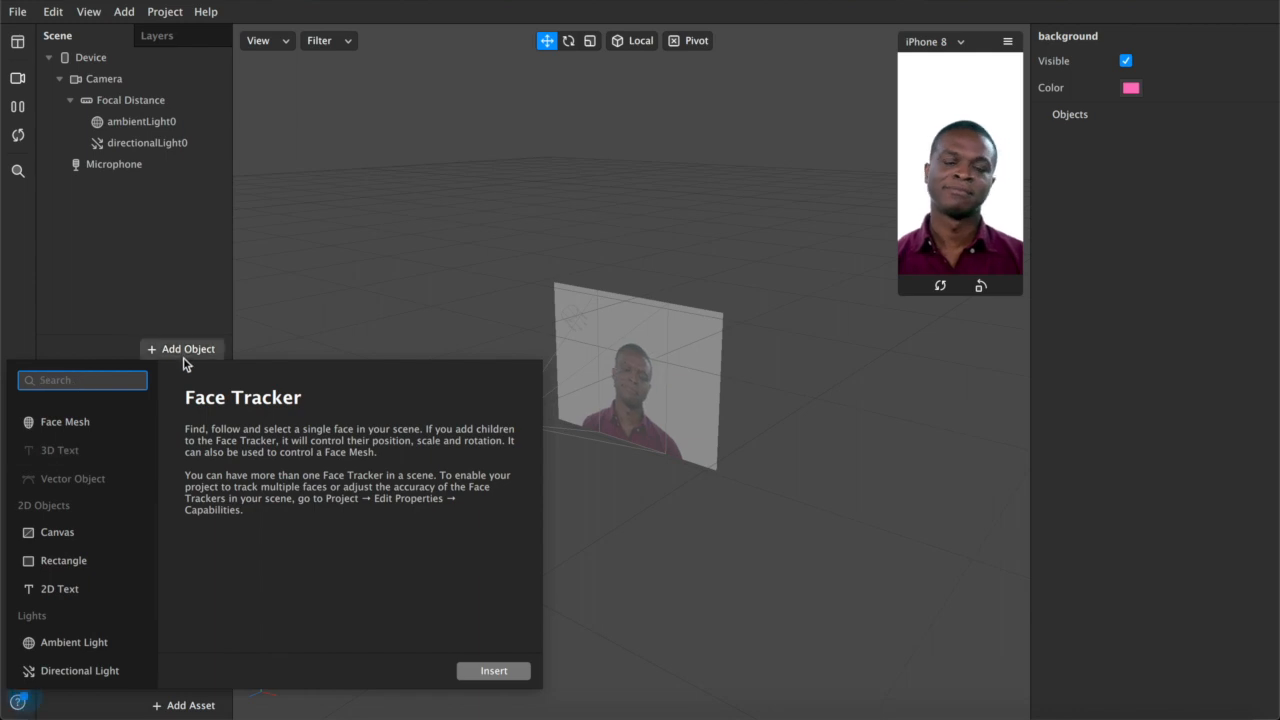
left_click(64, 560)
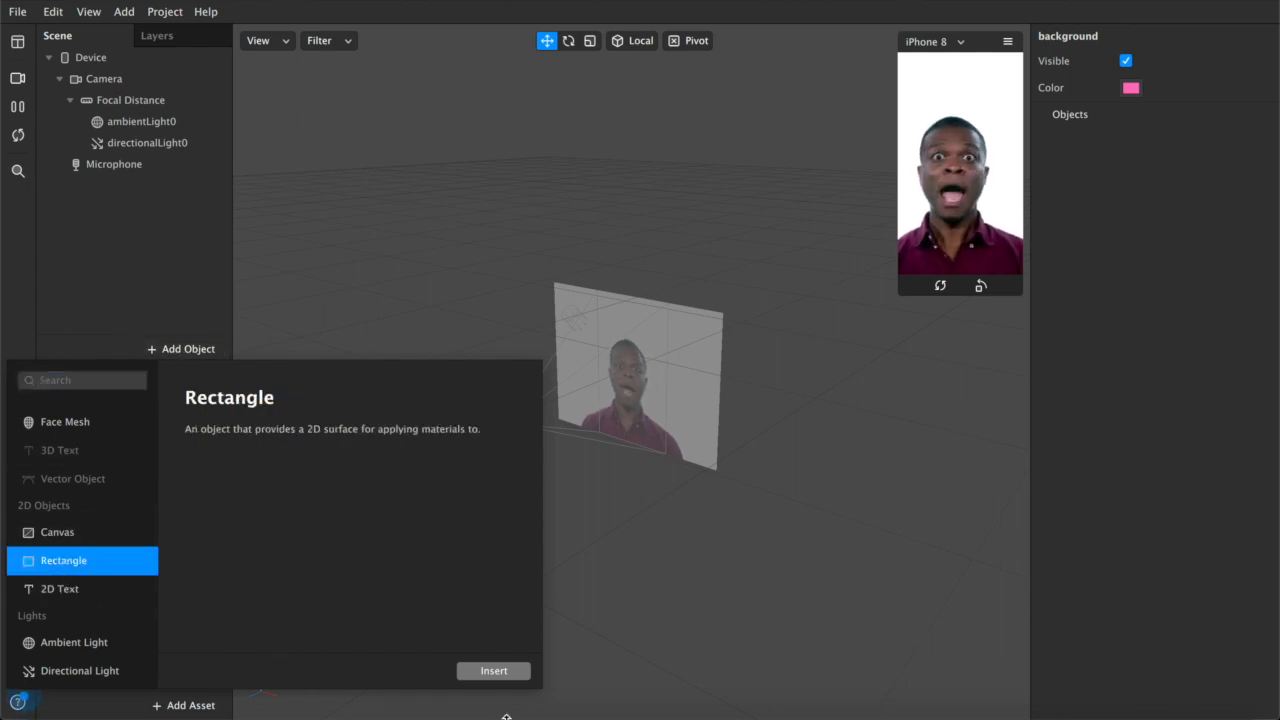
left_click(492, 671)
left_click(112, 164)
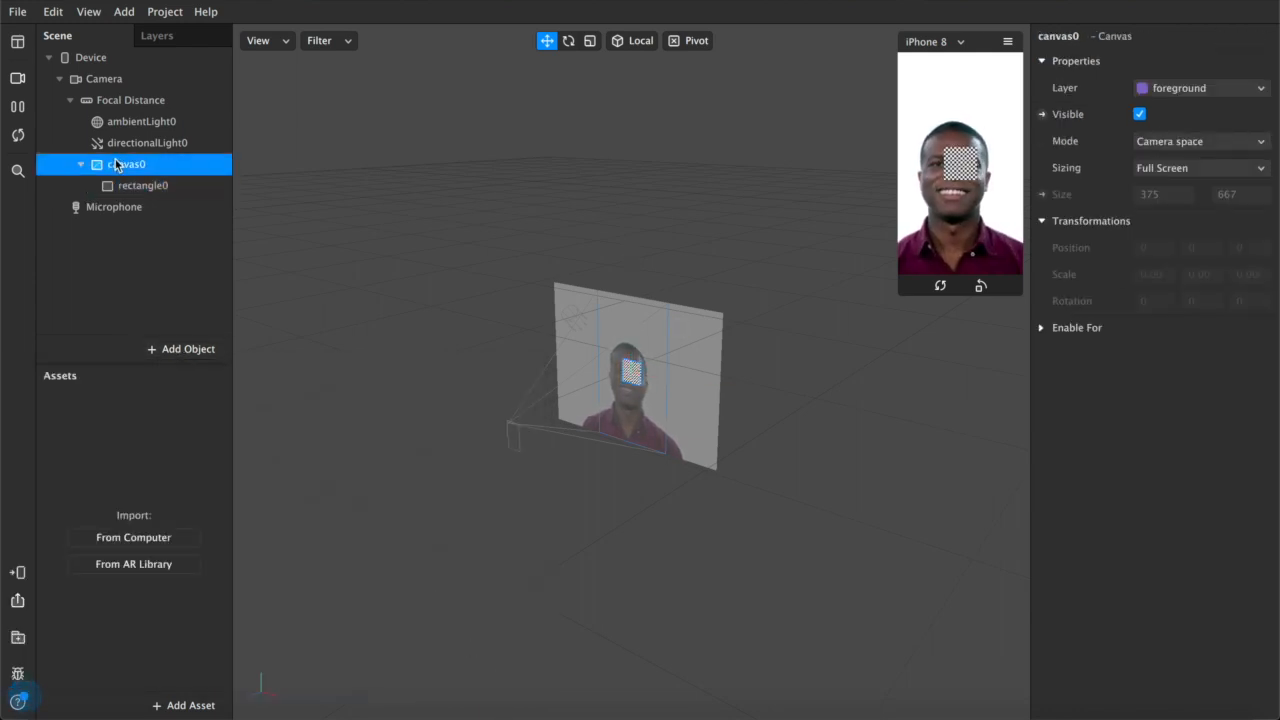
Switch the preview source to the built-in FaceTime HD camera and enlarge the iPhone 8 simulator preview.
left_click(18, 79)
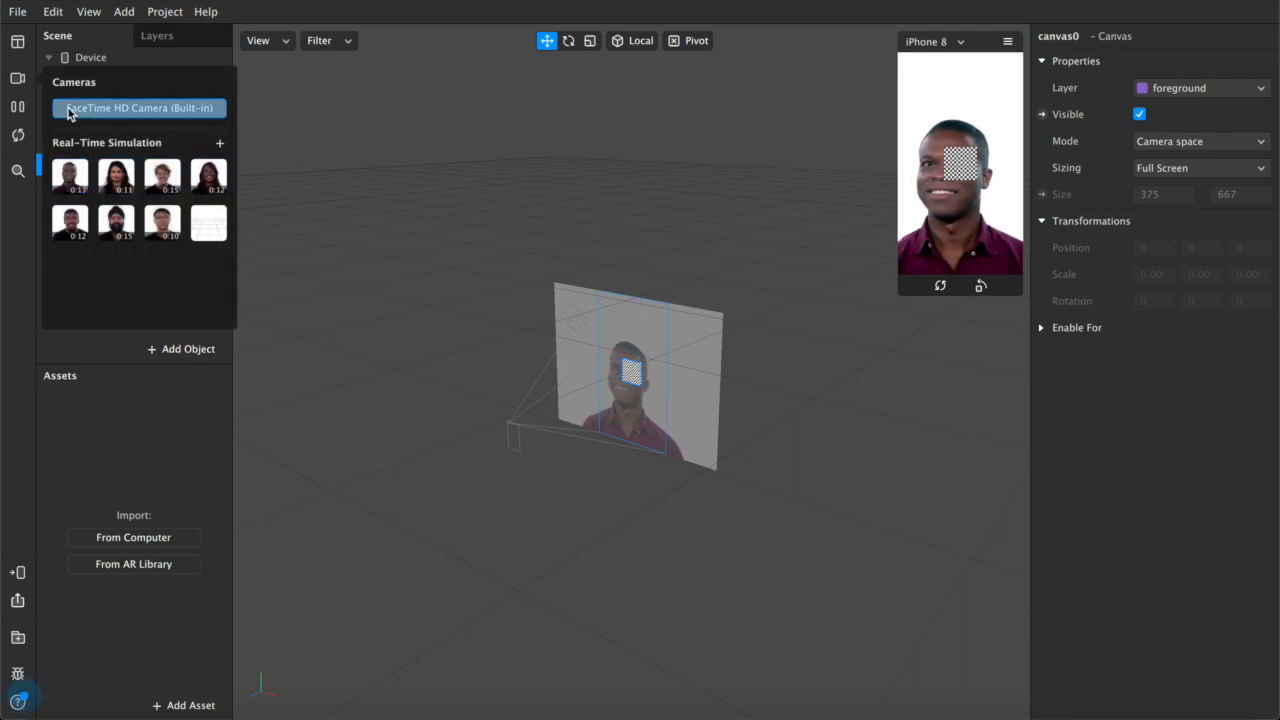
left_click(70, 108)
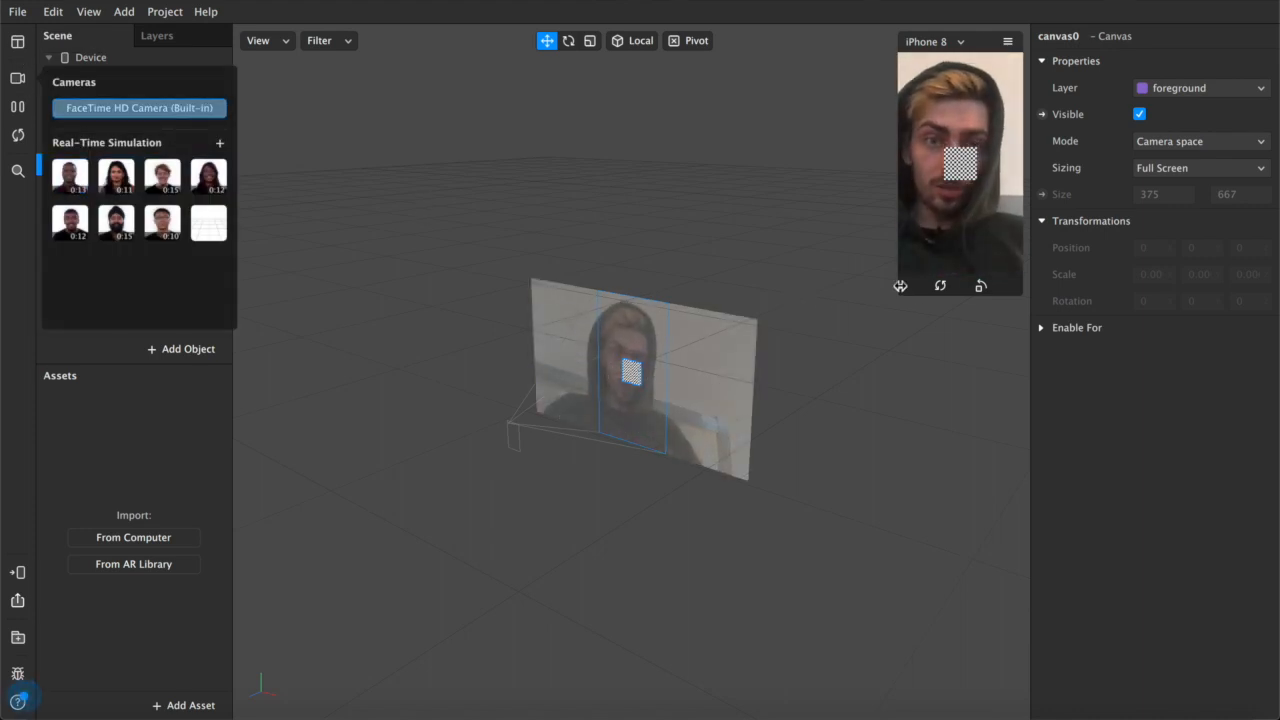
left_click_drag(900, 287, 711, 463)
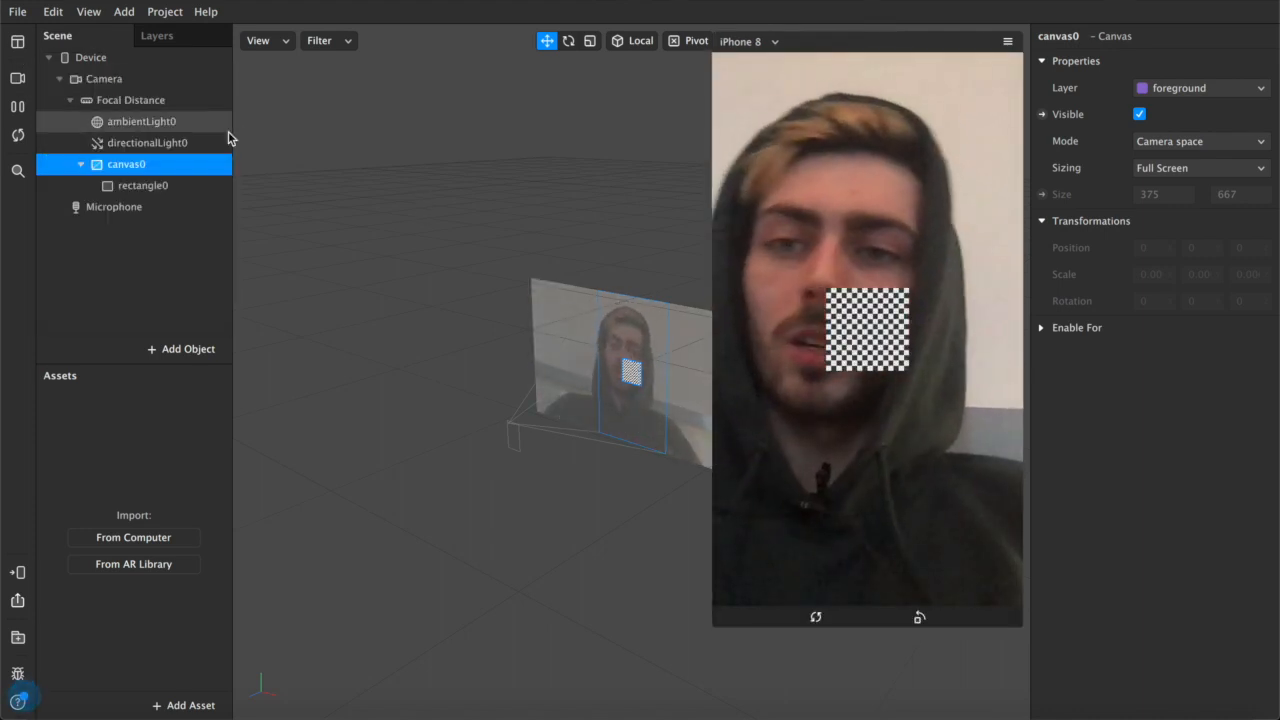
Duplicate the rectangle under the canvas five times and delete the original.
left_click(147, 186)
key("super+d")
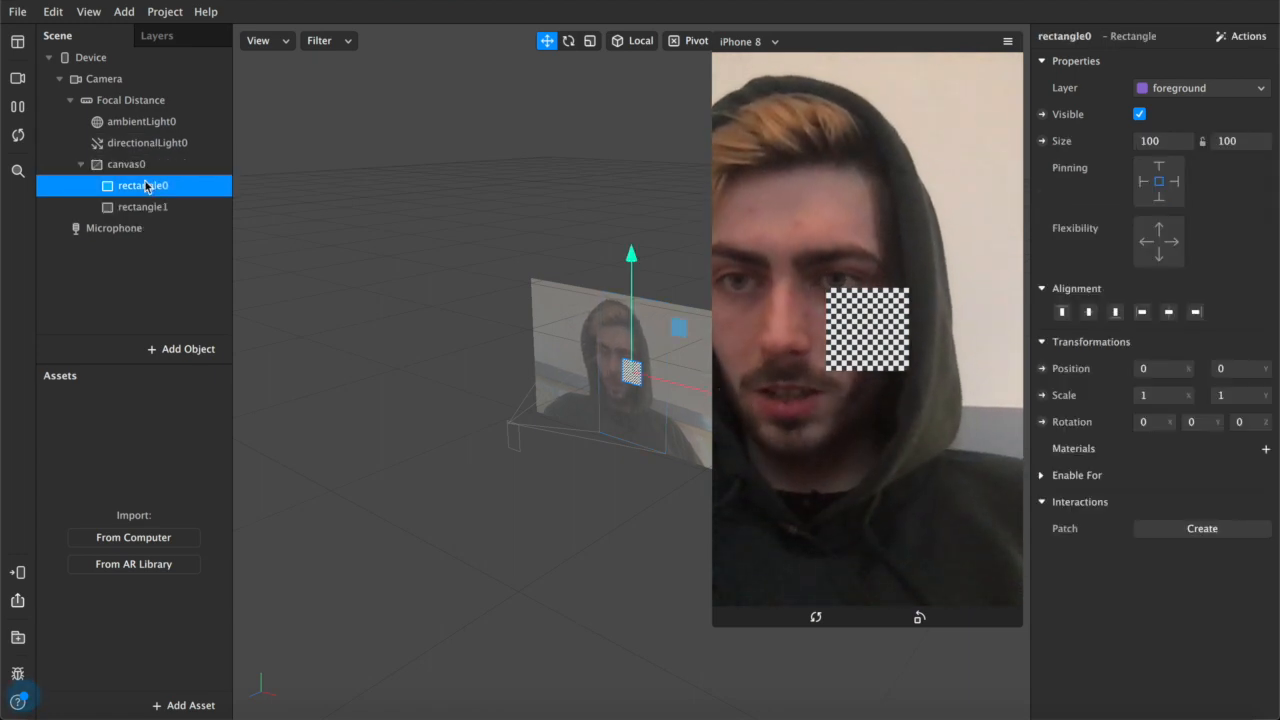
key("super+d")
key("super+d")
key("super+d")
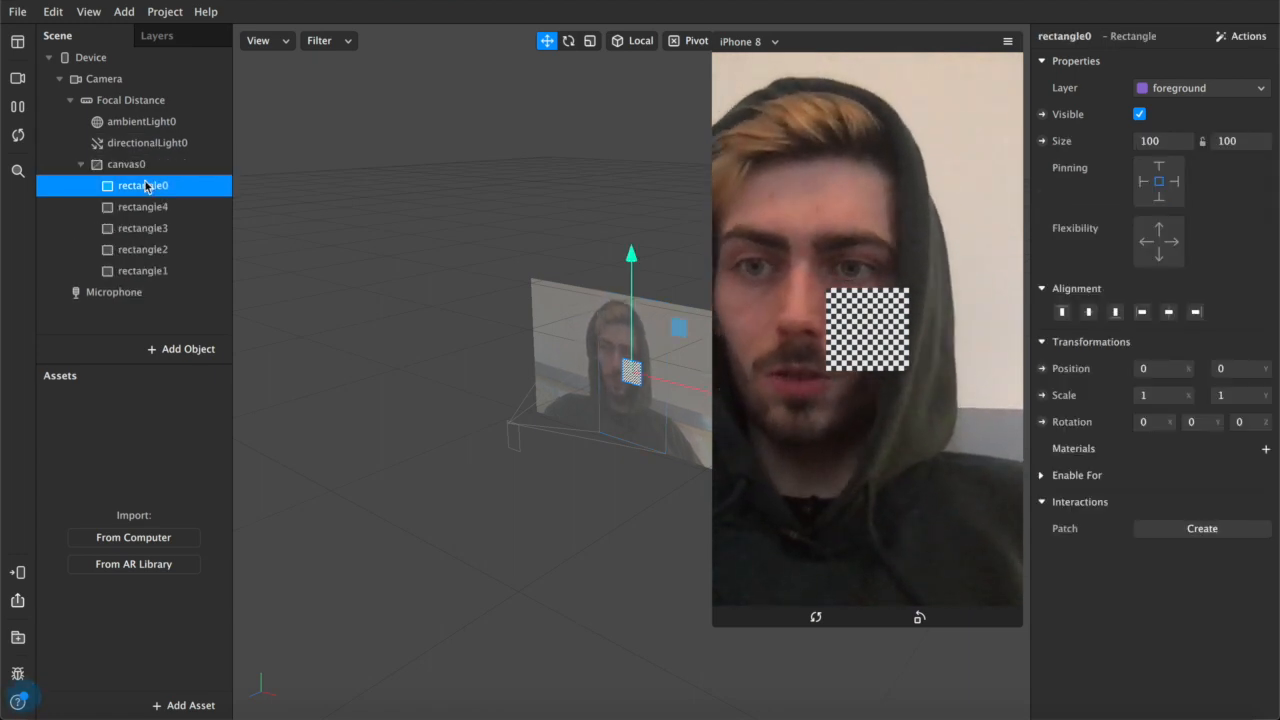
key("super+d")
key("Delete")
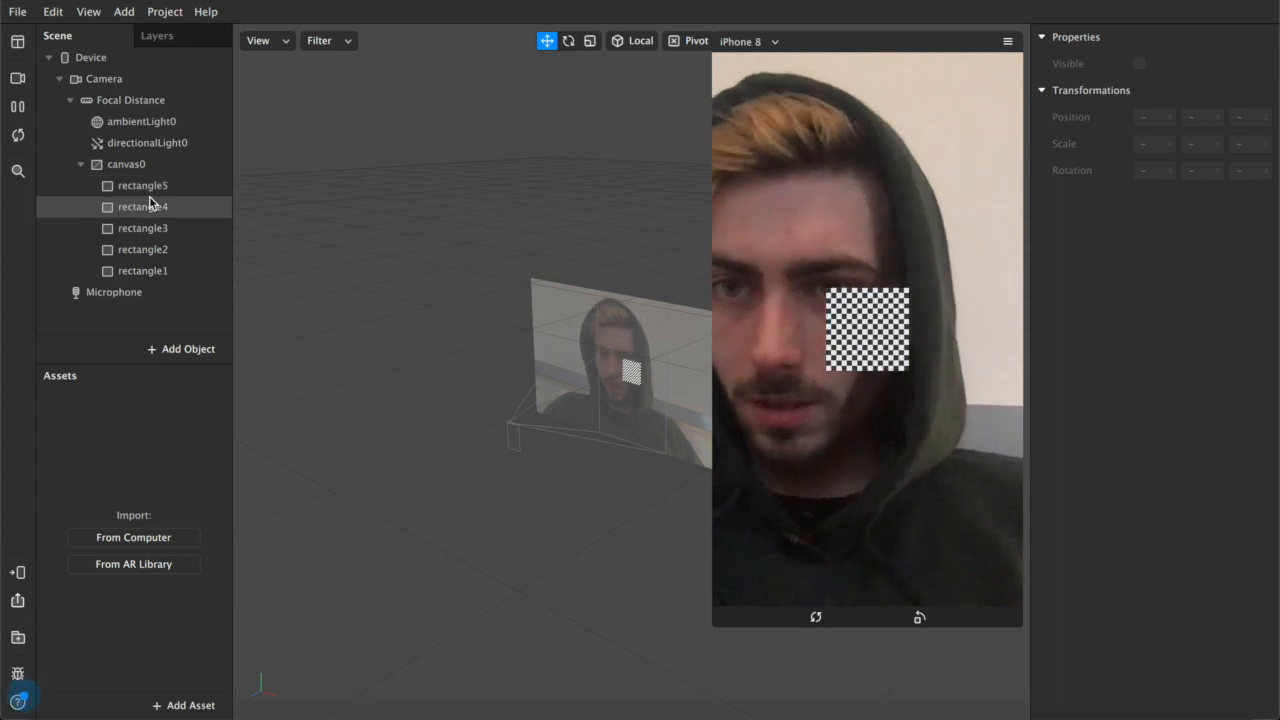
Duplicate rectangle3 twice to bring the canvas to seven rectangles.
left_click(149, 226)
key("super+d")
key("super+d")
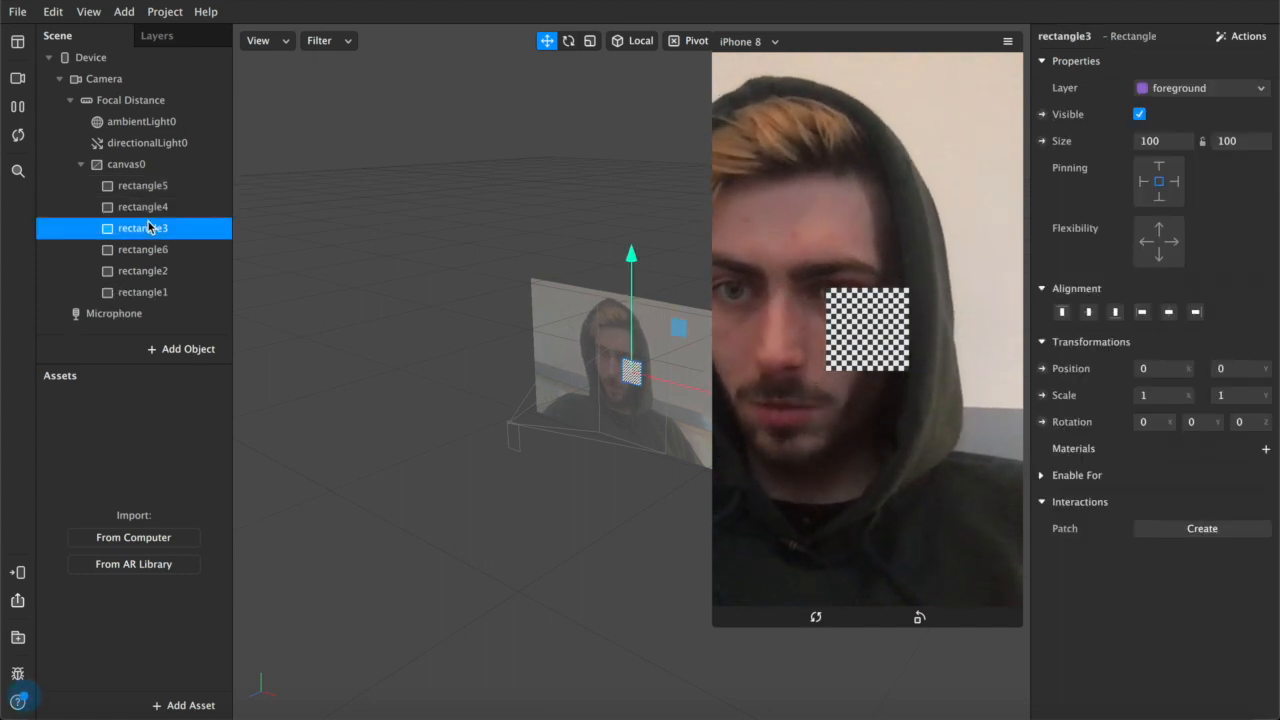
Rename the first rectangle under the canvas as none.
left_click(142, 190)
scroll(143, 210, "down", 1)
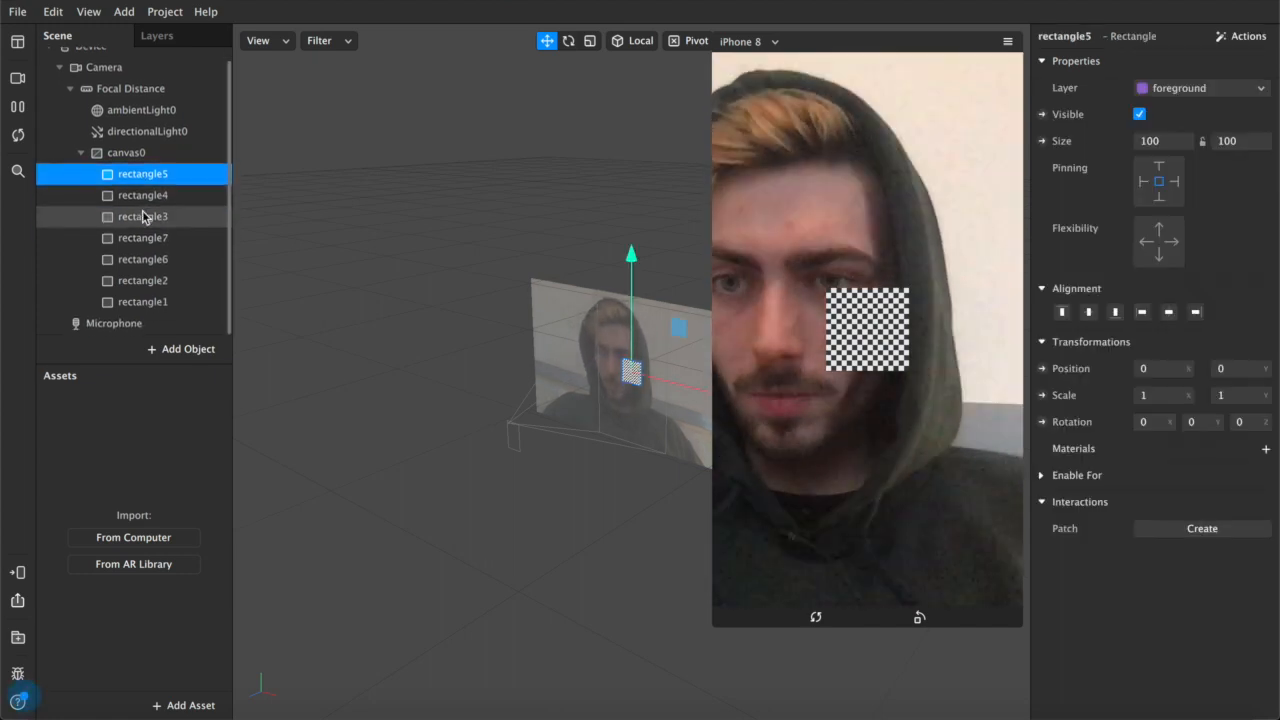
scroll(150, 208, "up", 1)
double_click(150, 186)
type("none")
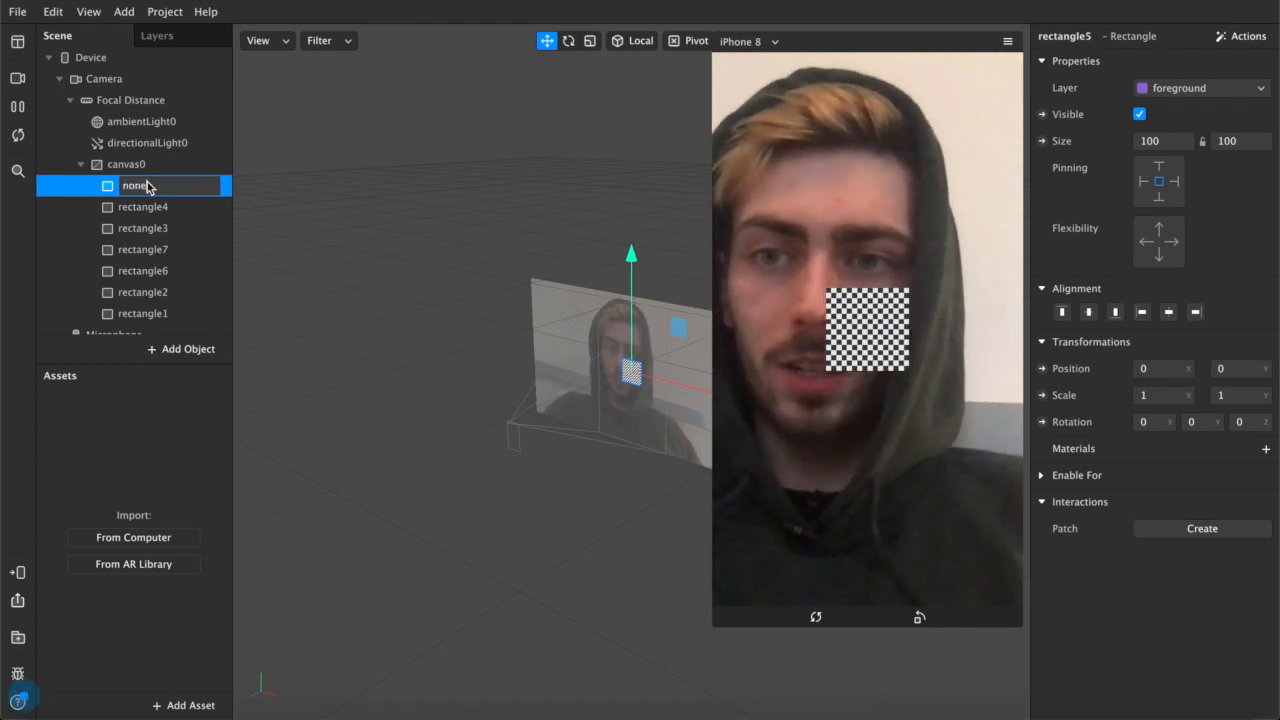
key("Return")
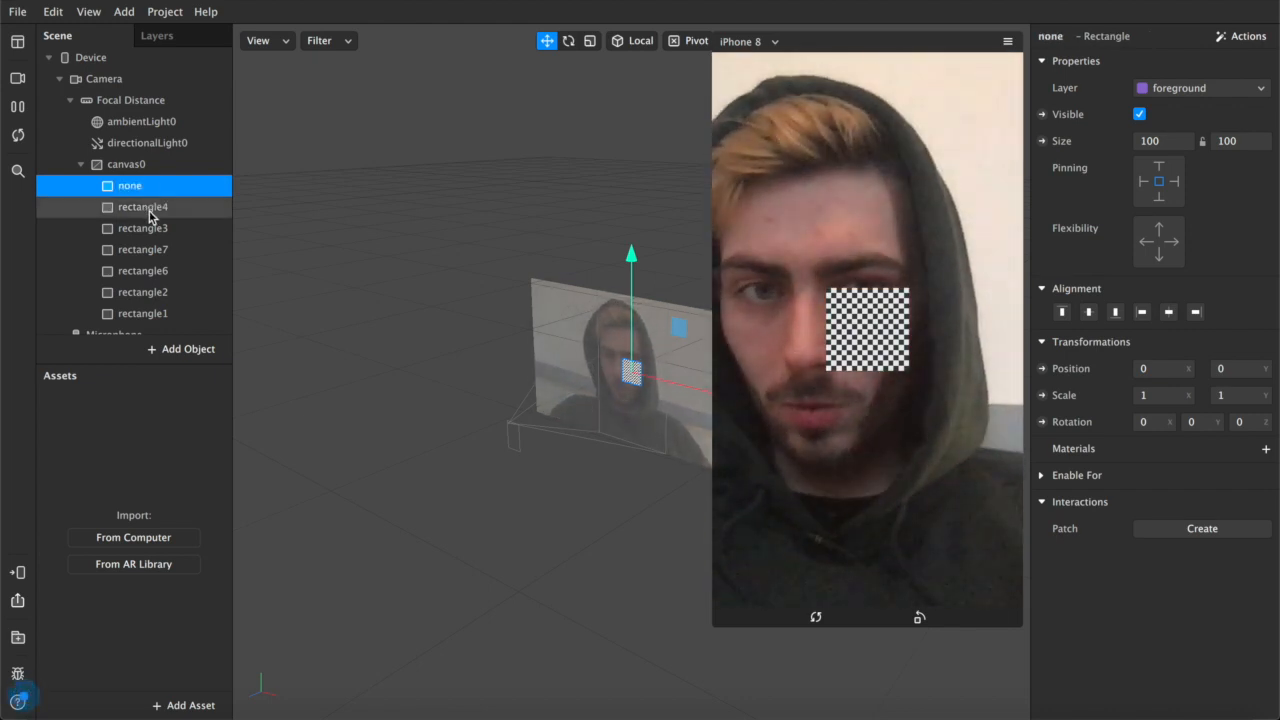
Rename the second rectangle under the canvas as 20% and the third as 40%.
double_click(150, 210)
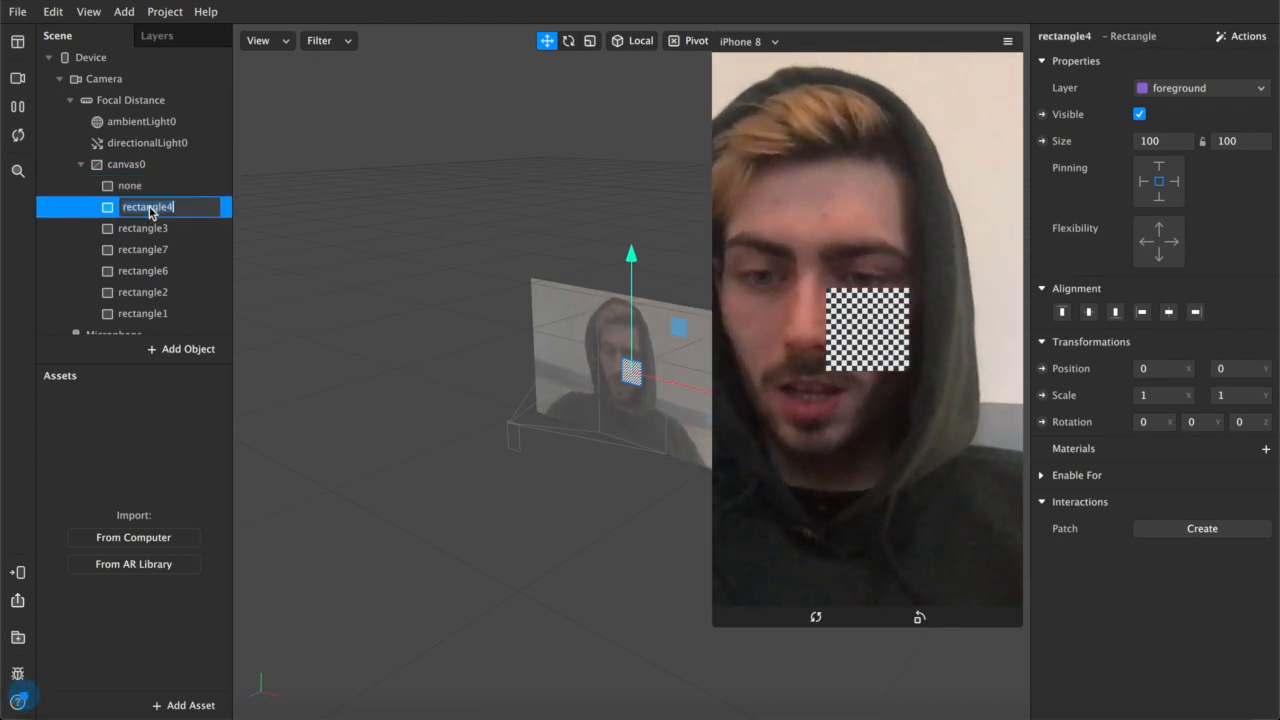
type("20%")
key("Return")
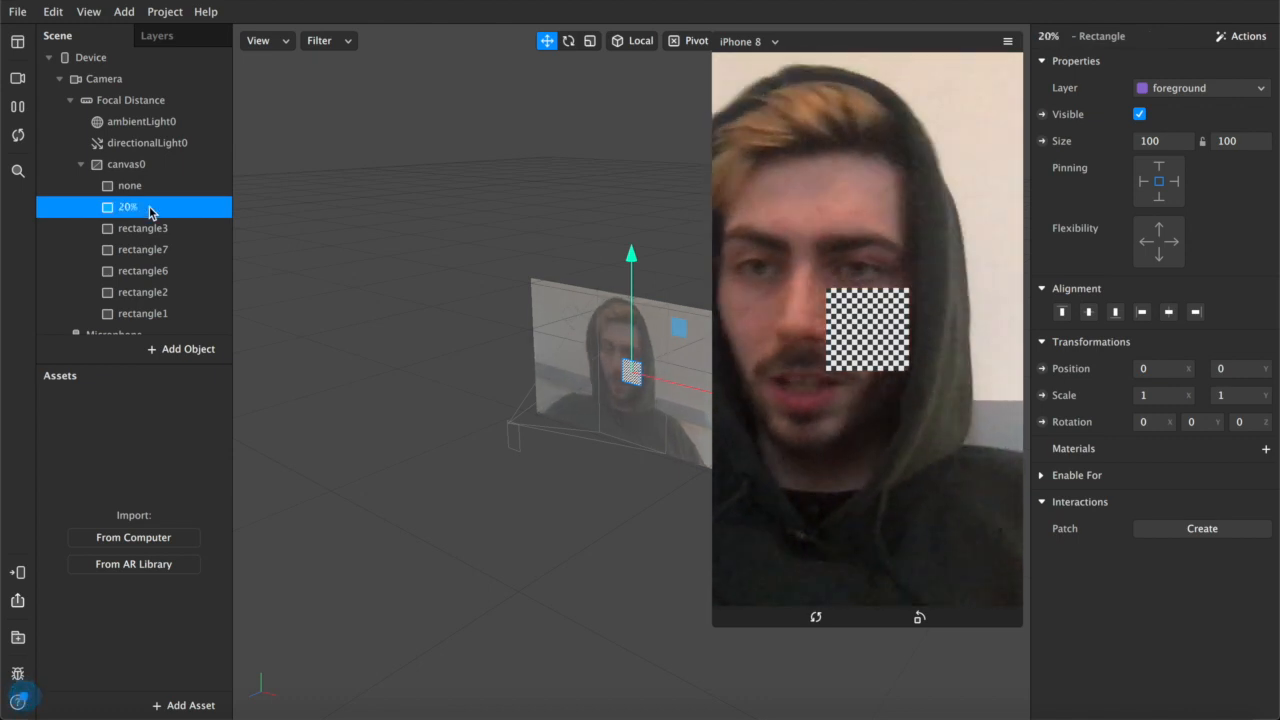
double_click(143, 229)
type("40%")
key("Return")
Rename the fourth rectangle under the canvas as 60% and the fifth as 80%.
double_click(136, 251)
type("60")
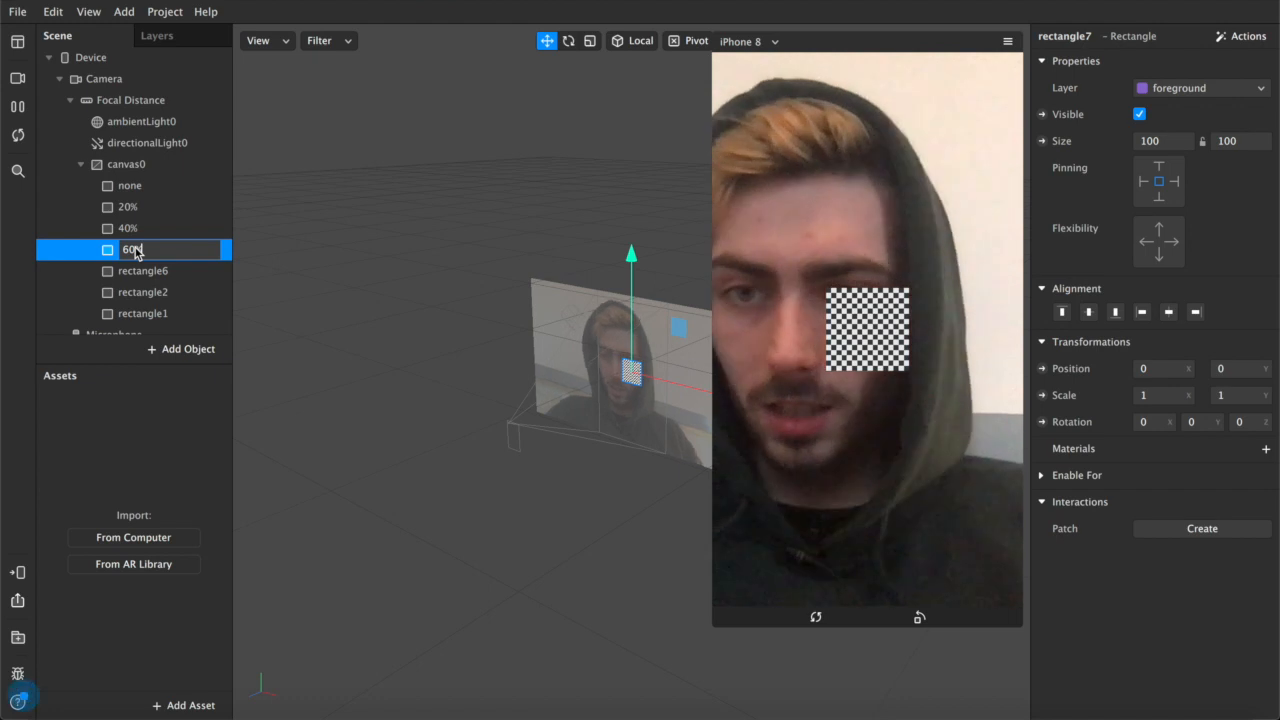
type("%")
key("Return")
double_click(150, 272)
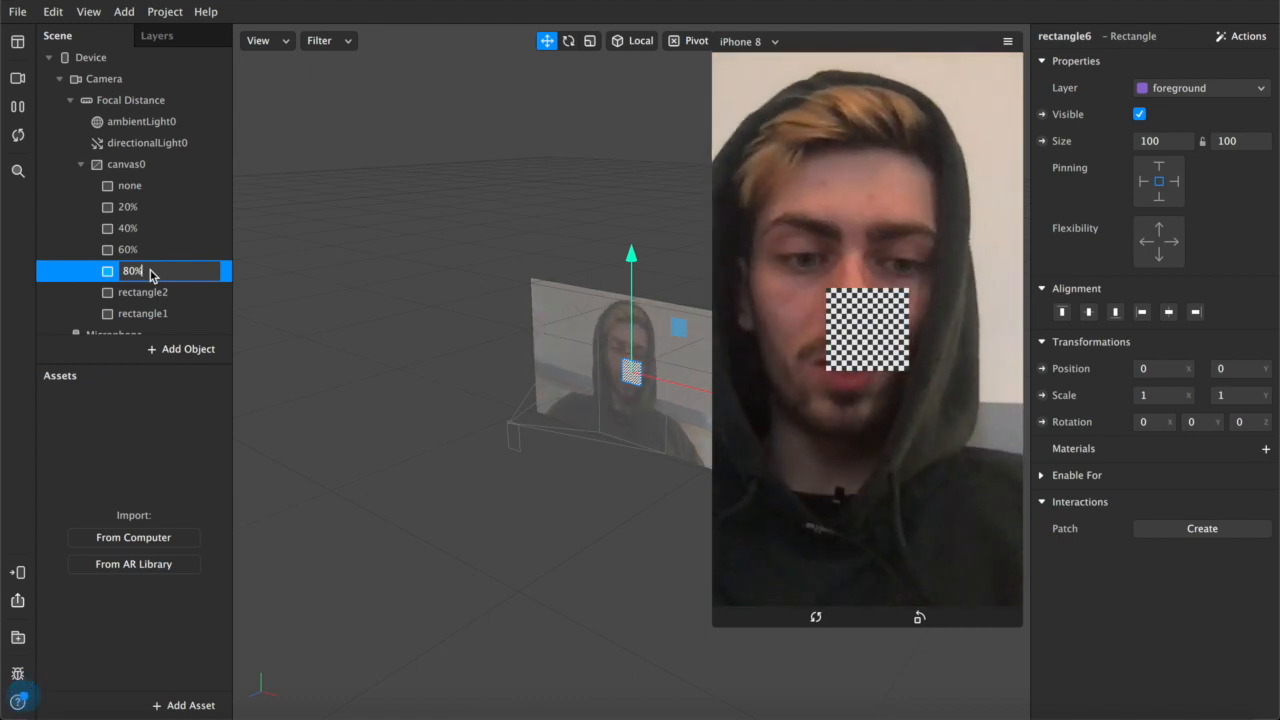
key("Return")
Rename the sixth rectangle under the canvas as 100% and the last one as egnaro.
double_click(134, 293)
type("100%")
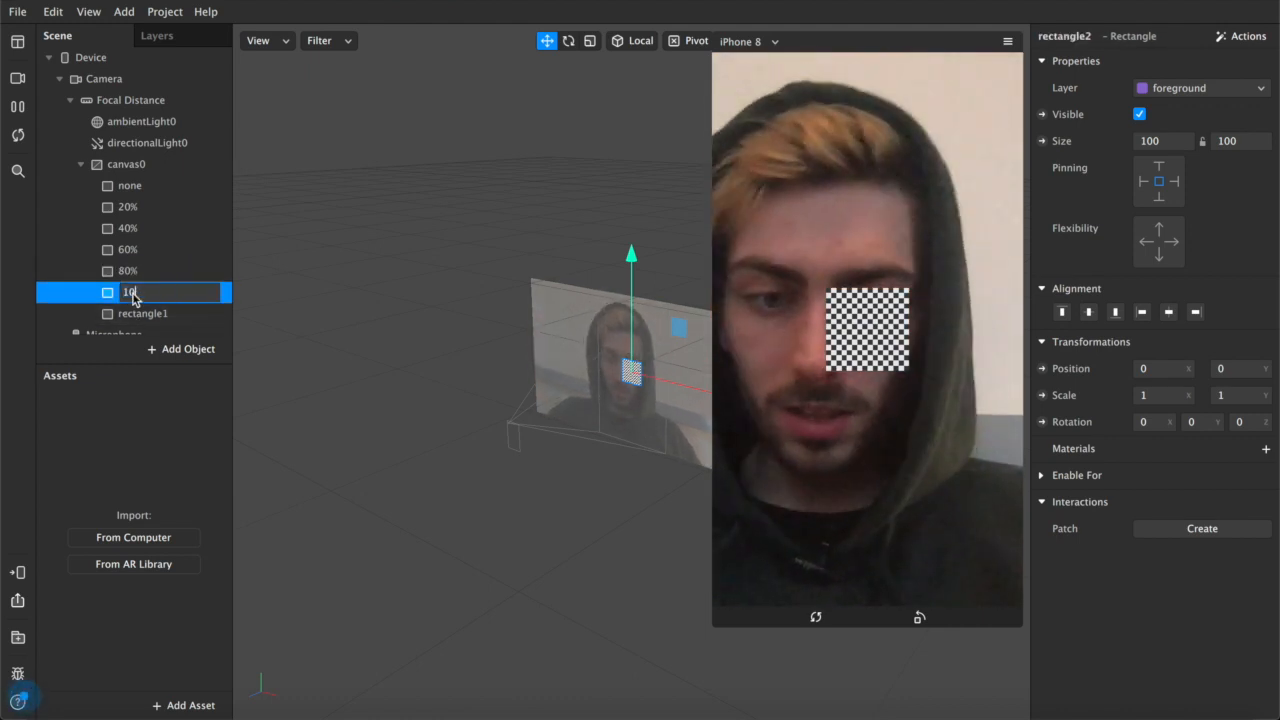
key("Return")
scroll(160, 294, "down", 1)
scroll(160, 294, "down", 1)
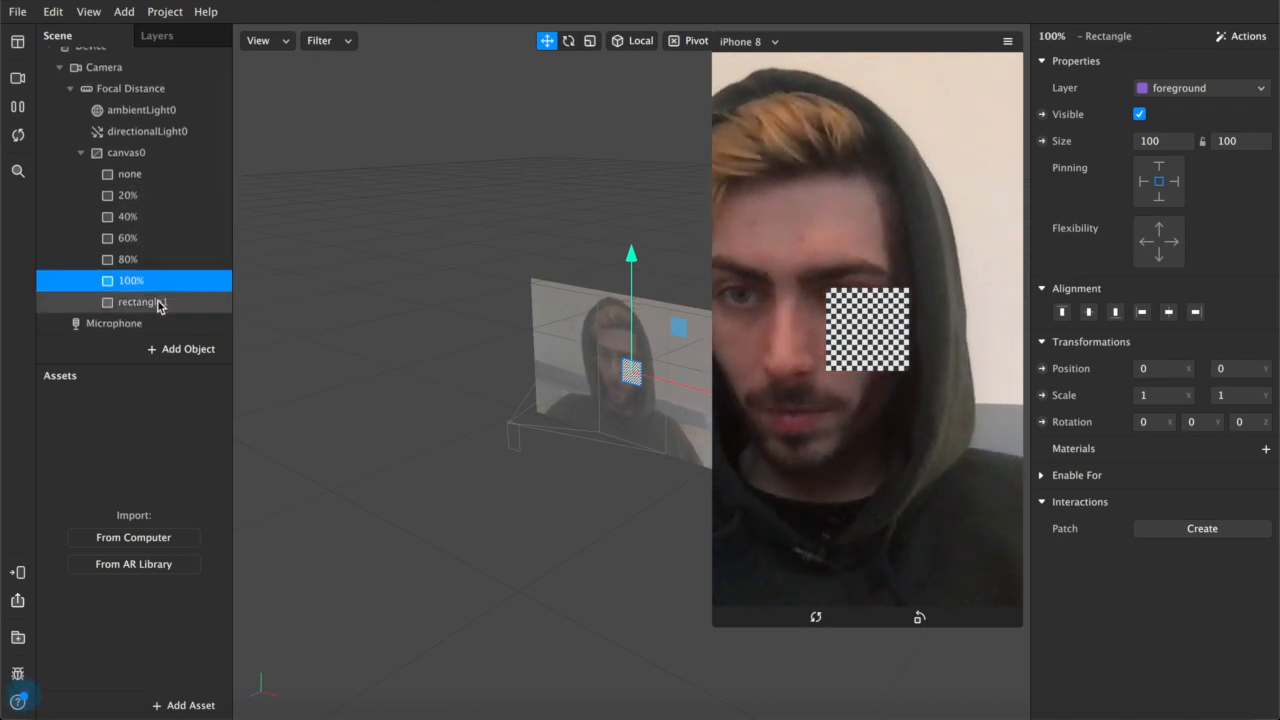
double_click(160, 303)
type("egna")
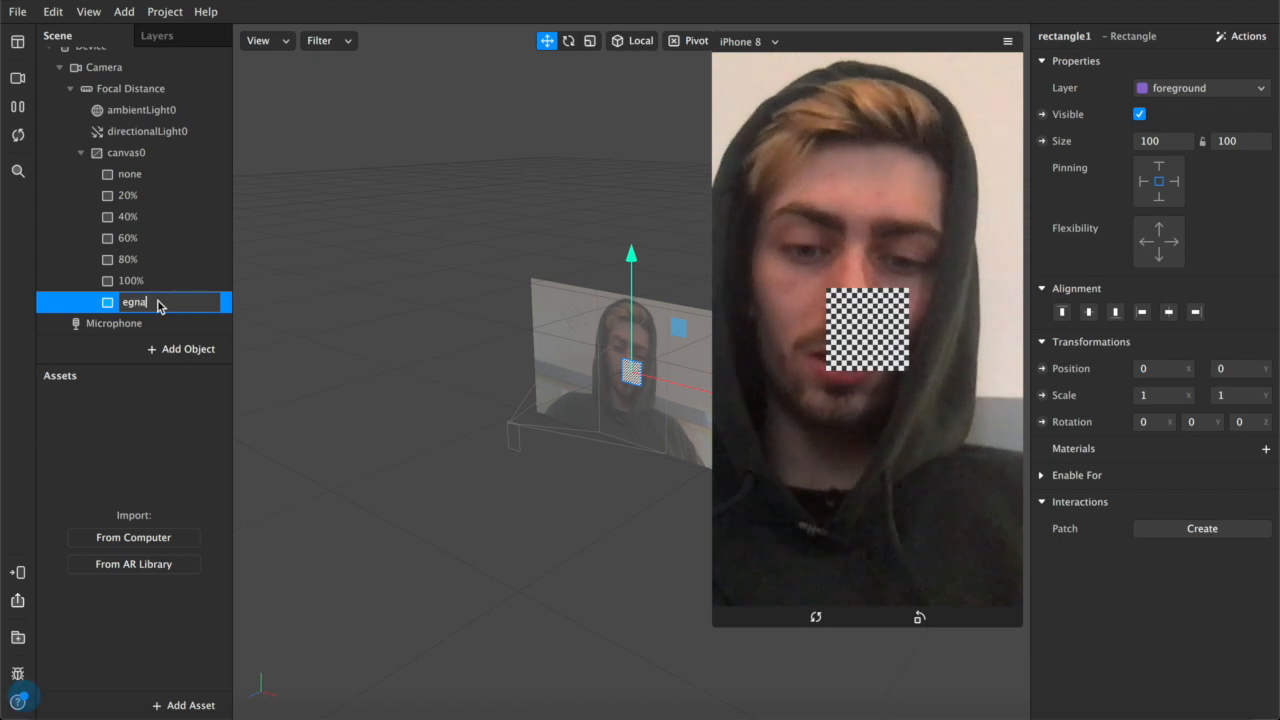
type("ro")
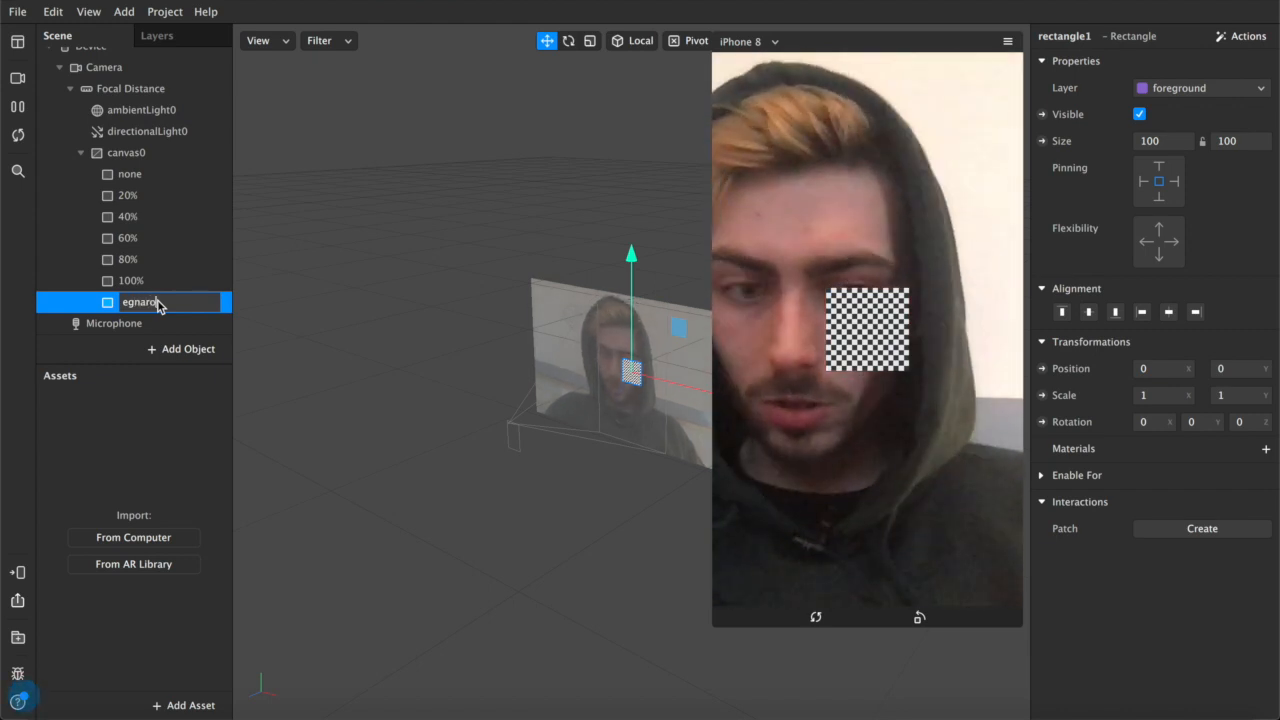
key("Return")
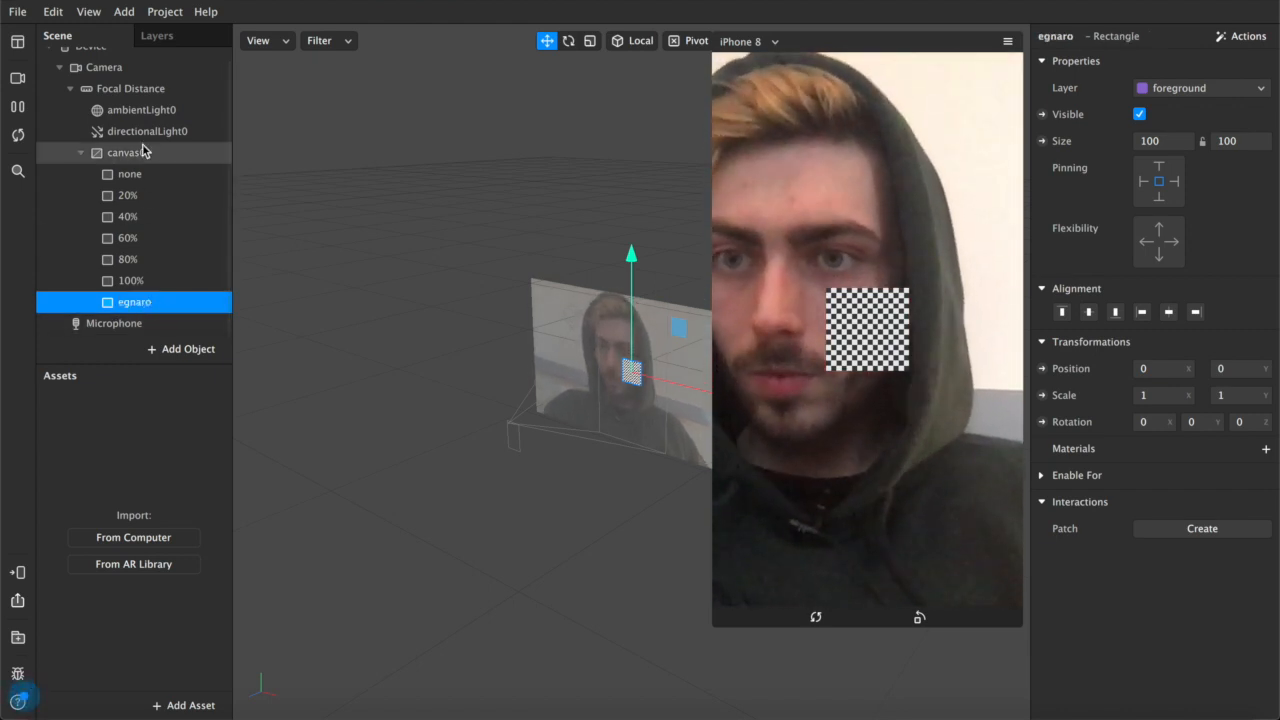
Resize all seven rectangles under the canvas at once to fill its full width and full height.
left_click(135, 182, "shift")
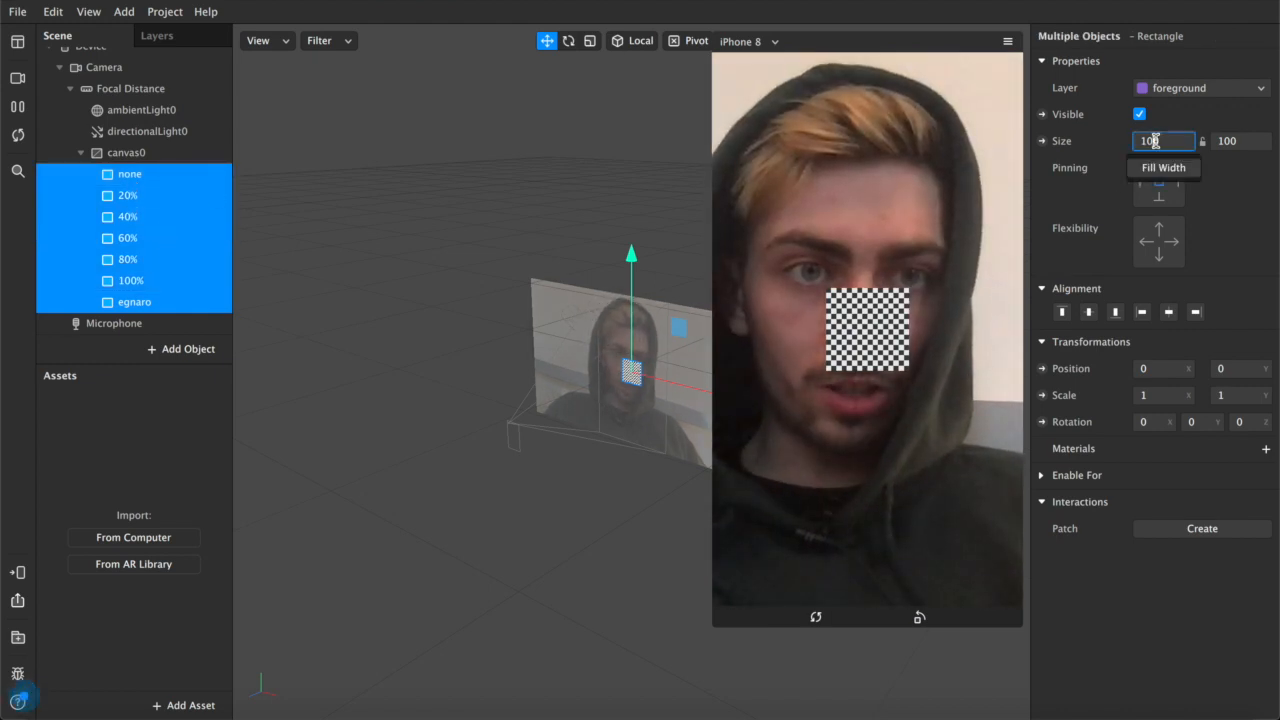
left_click(1156, 142)
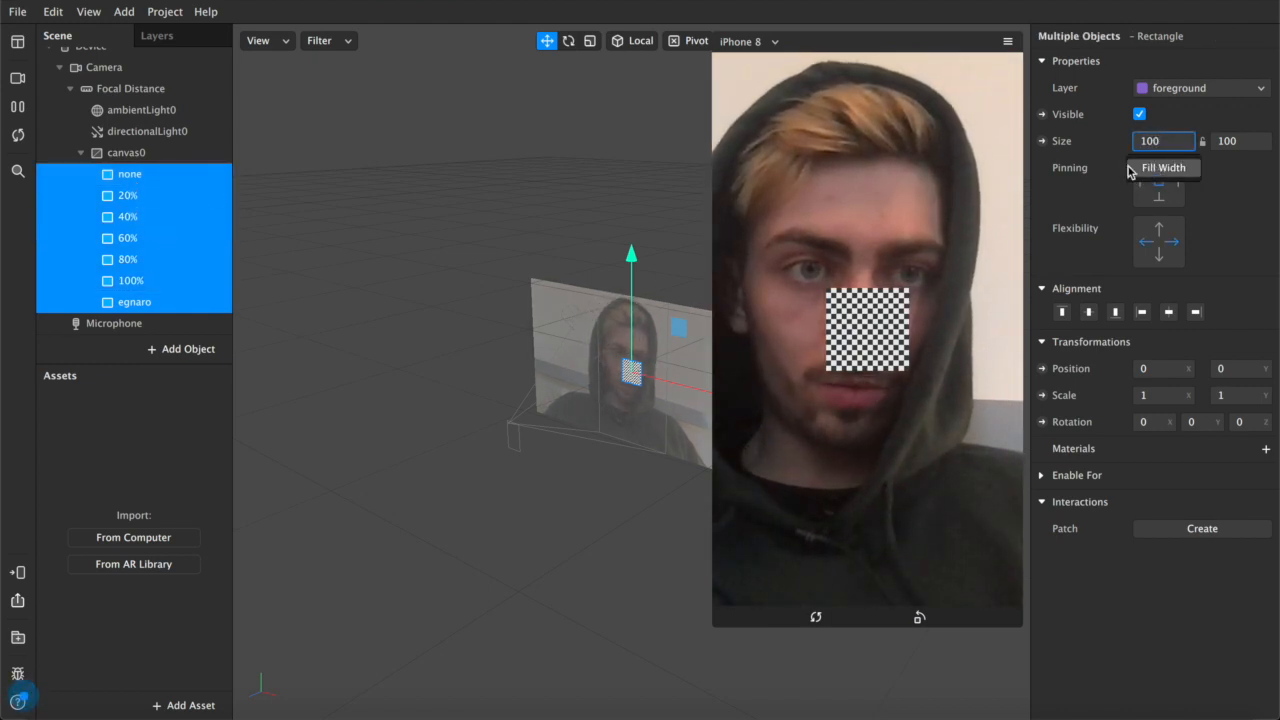
left_click(1147, 169)
left_click(1226, 141)
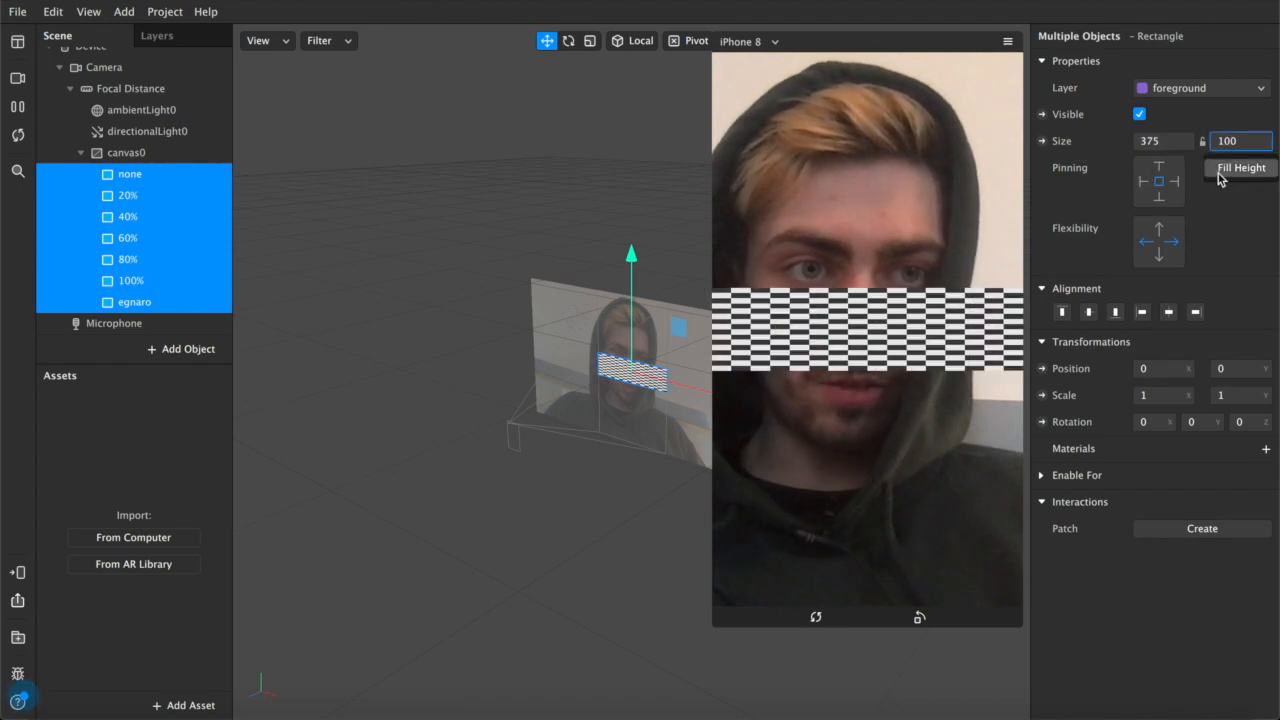
left_click(1236, 167)
Shrink the device preview window so that it covers less of the viewport.
scroll(636, 372, "up", 5)
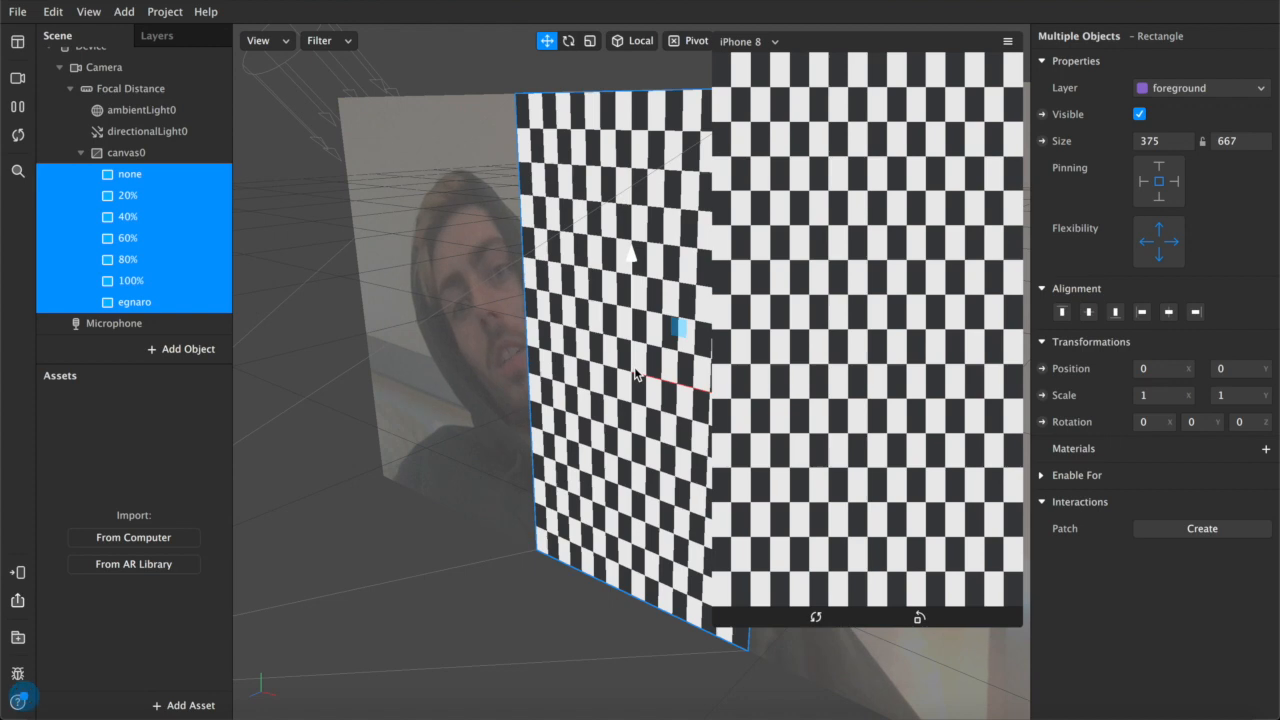
scroll(636, 372, "down", 2)
scroll(634, 373, "down", 3)
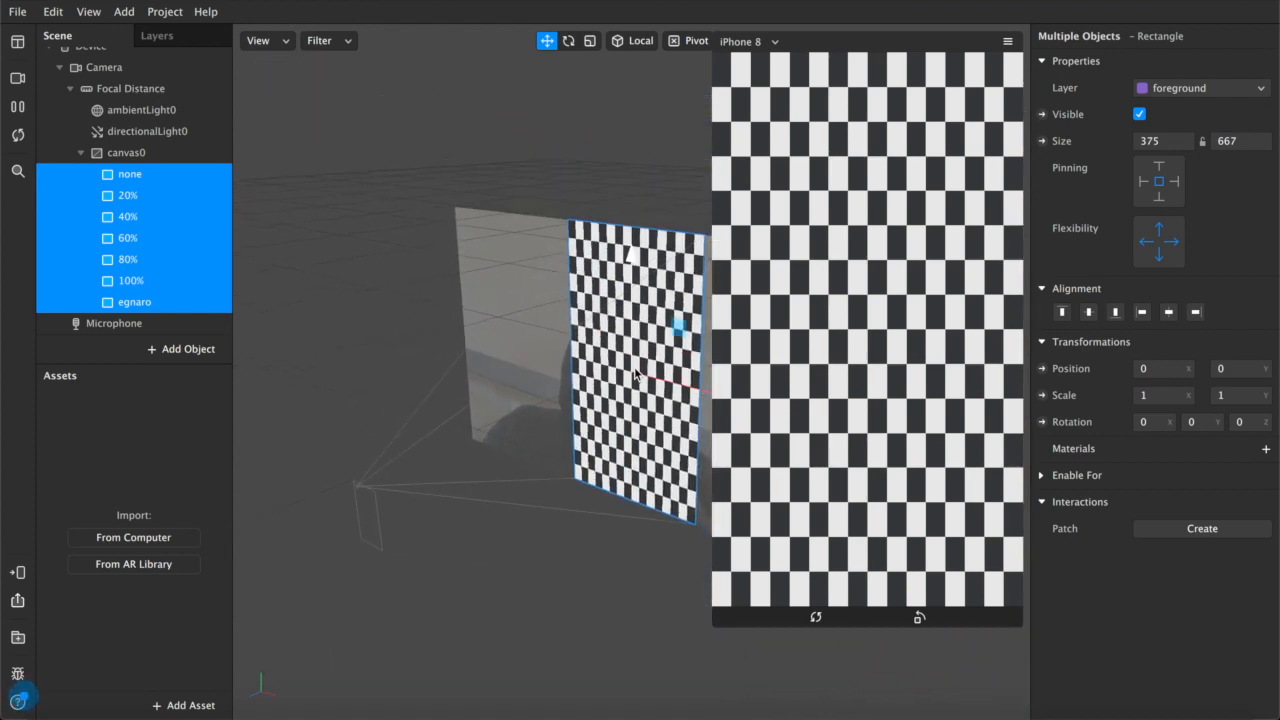
left_click_drag(735, 636, 771, 570)
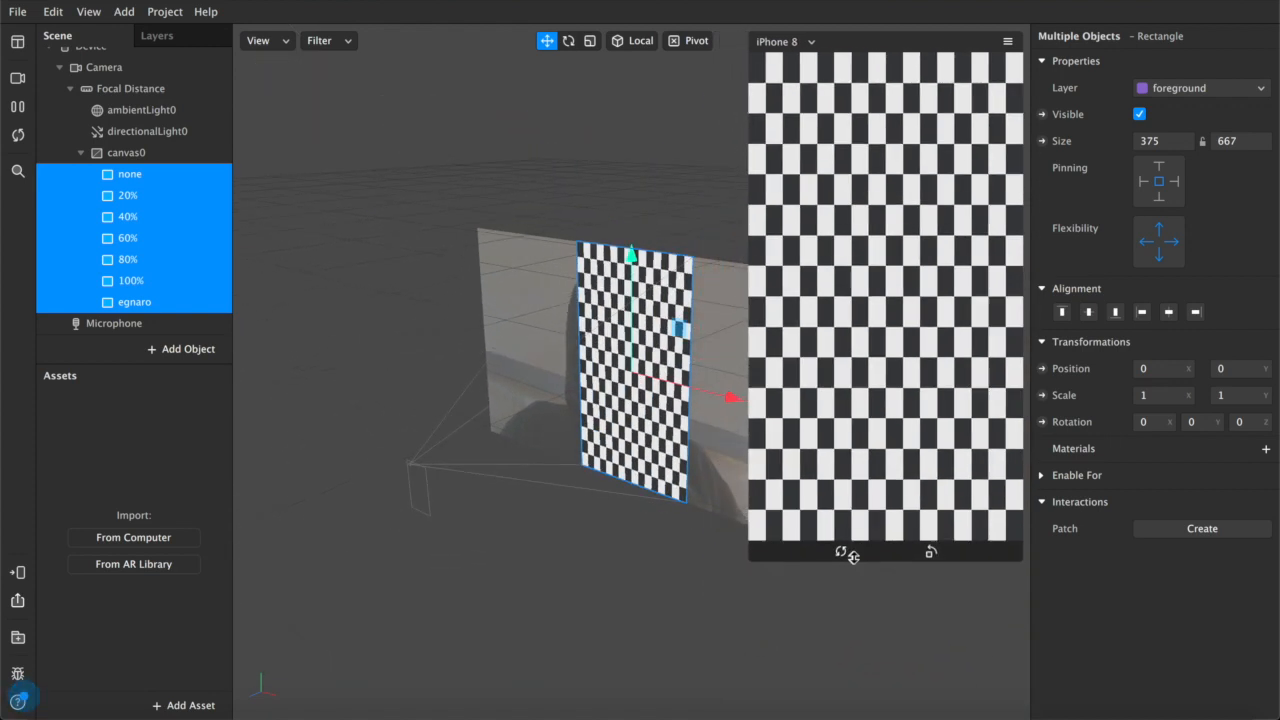
Assign the 20%, 40%, 60%, 80% and 100% rectangles to the background layer.
left_click(127, 175)
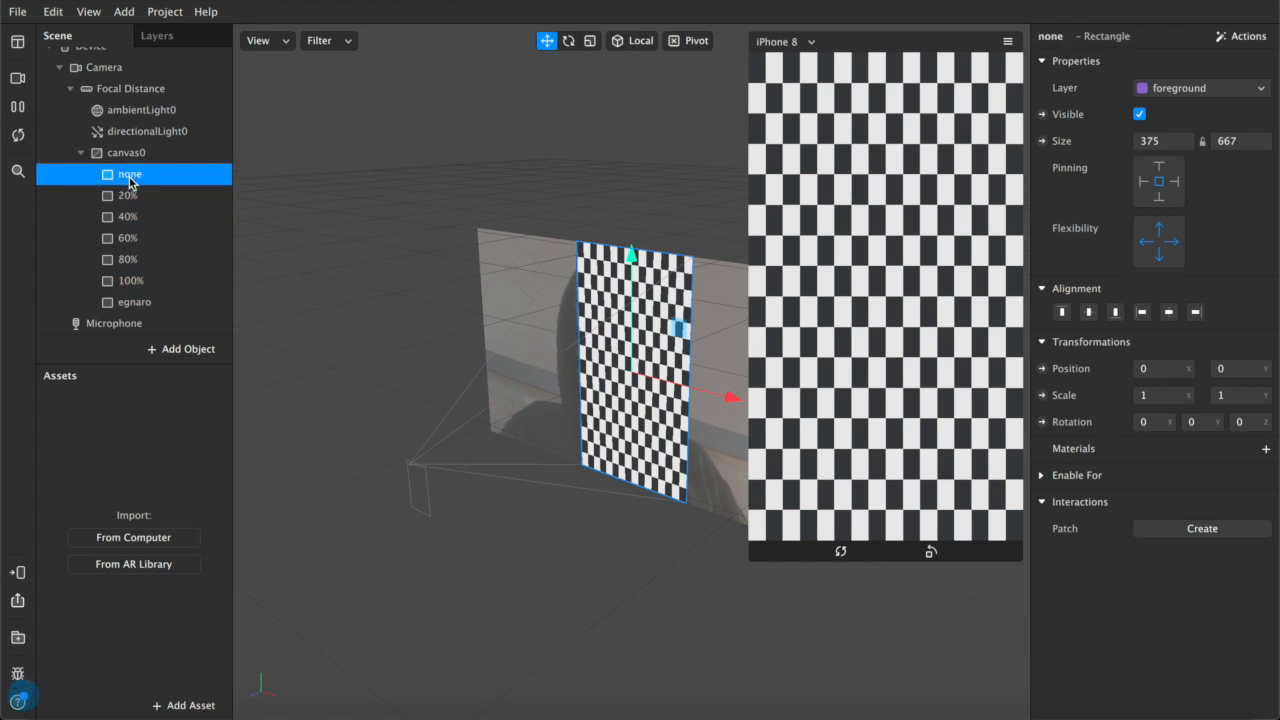
left_click(125, 199)
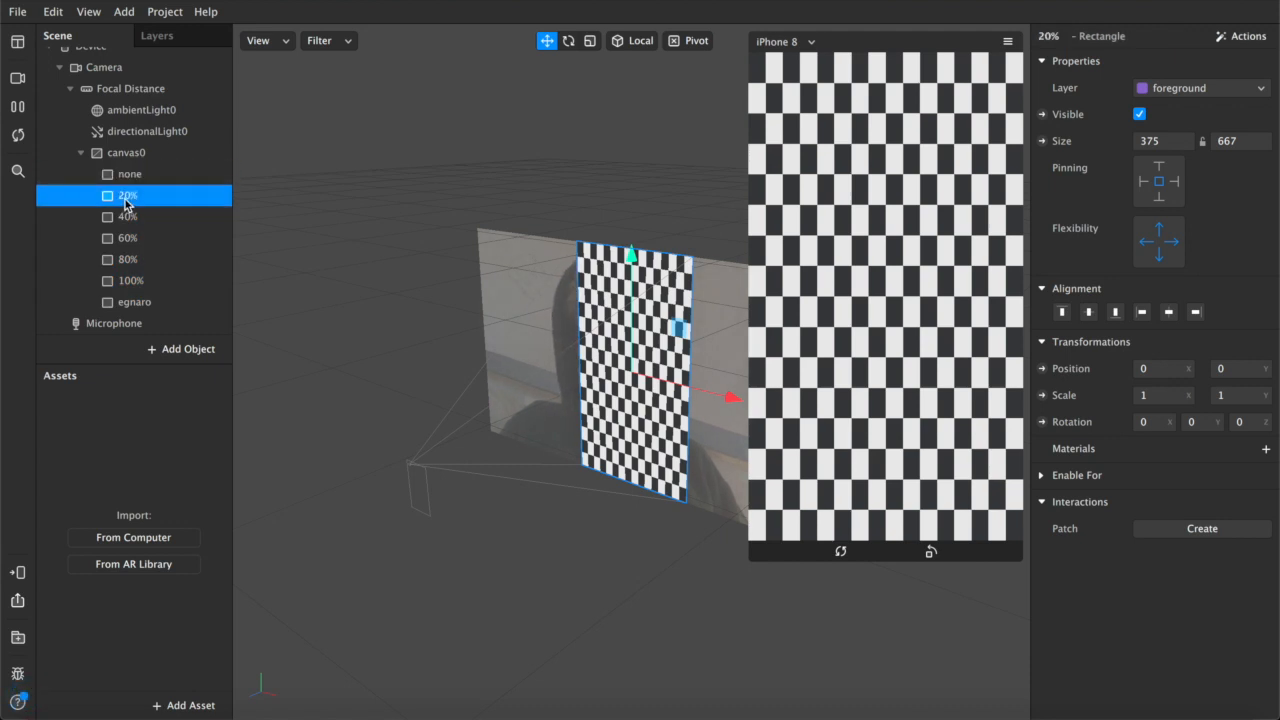
left_click(130, 284, "shift")
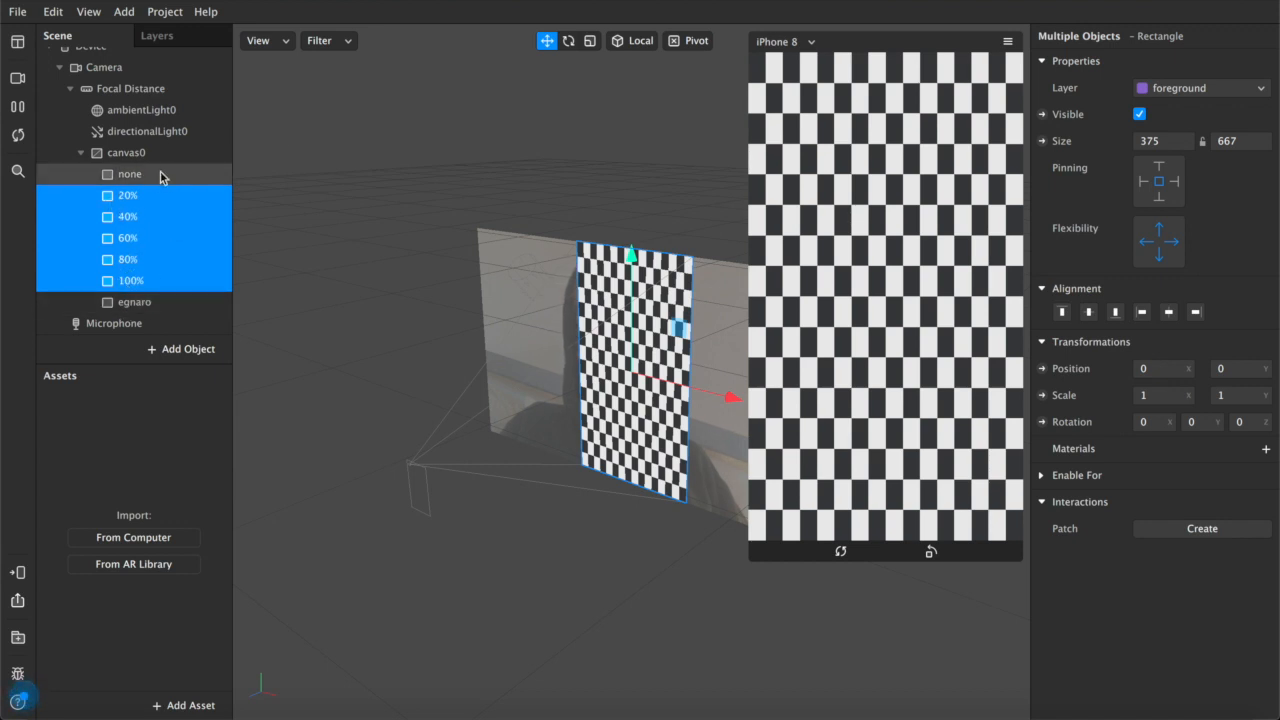
left_click(1215, 92)
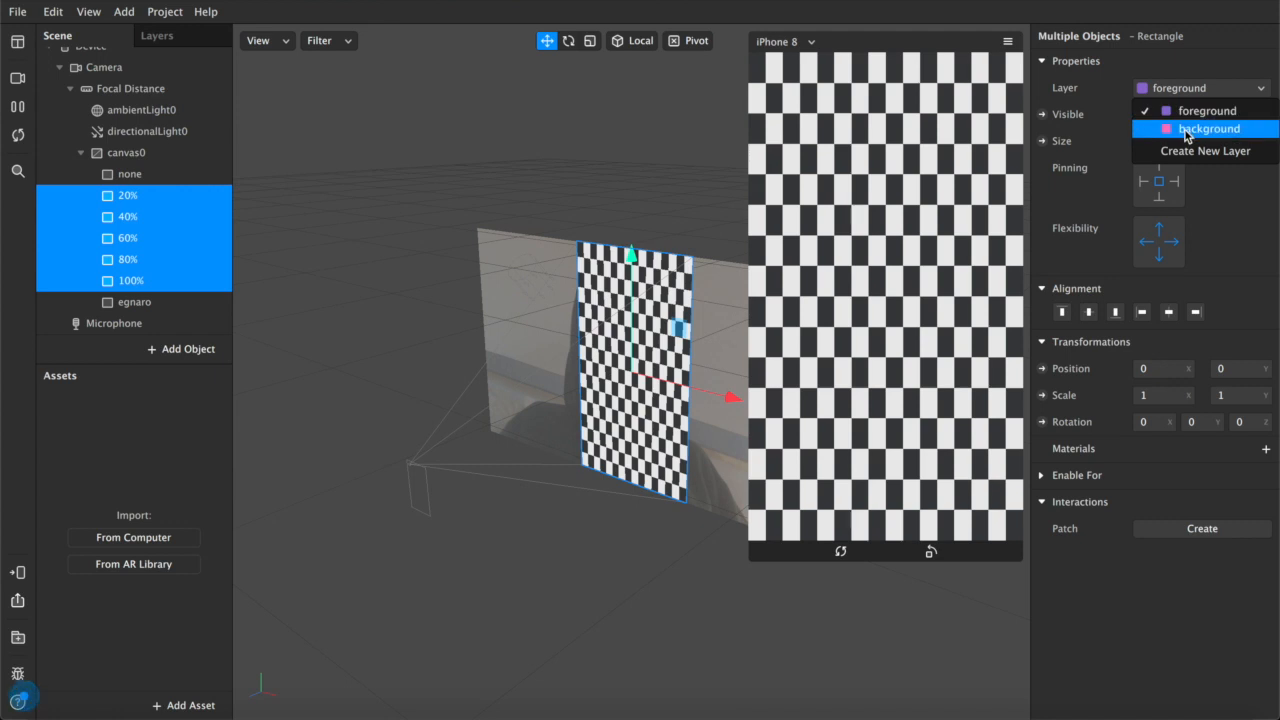
left_click(1190, 129)
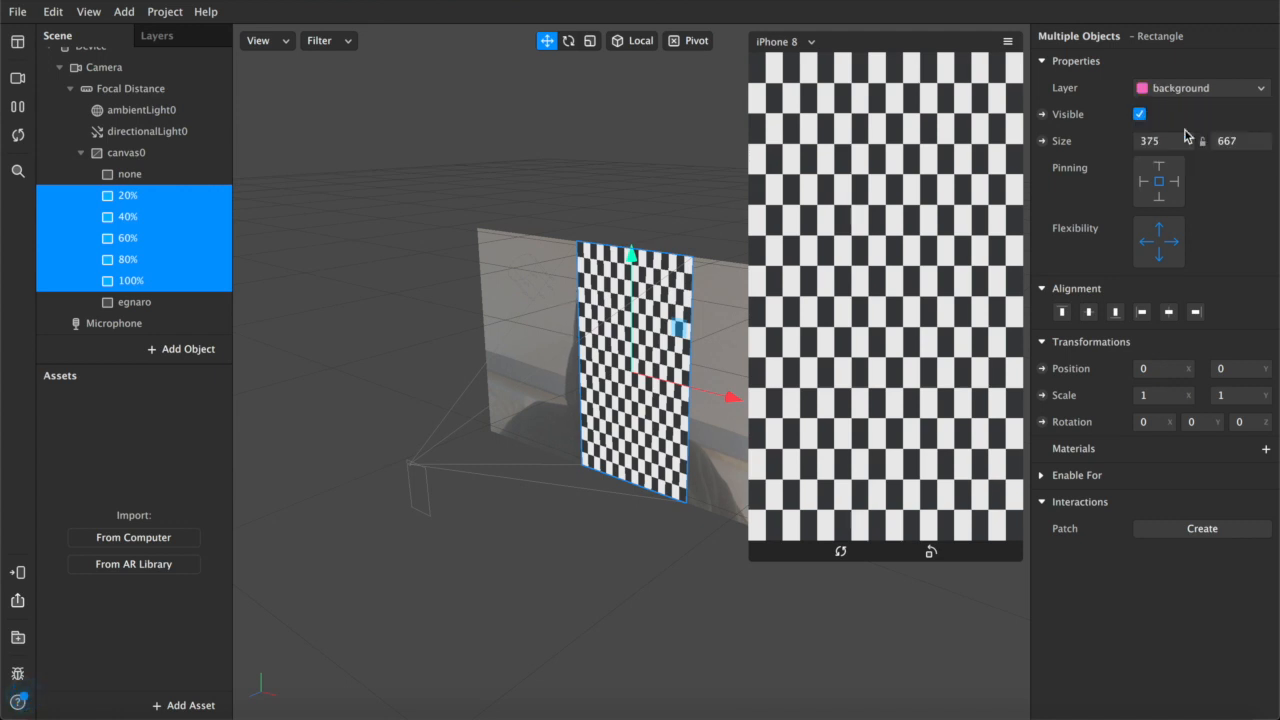
Check the layer assignments of the none and egnaro rectangles and of the 20% to 100% group.
left_click(130, 180)
left_click(140, 302)
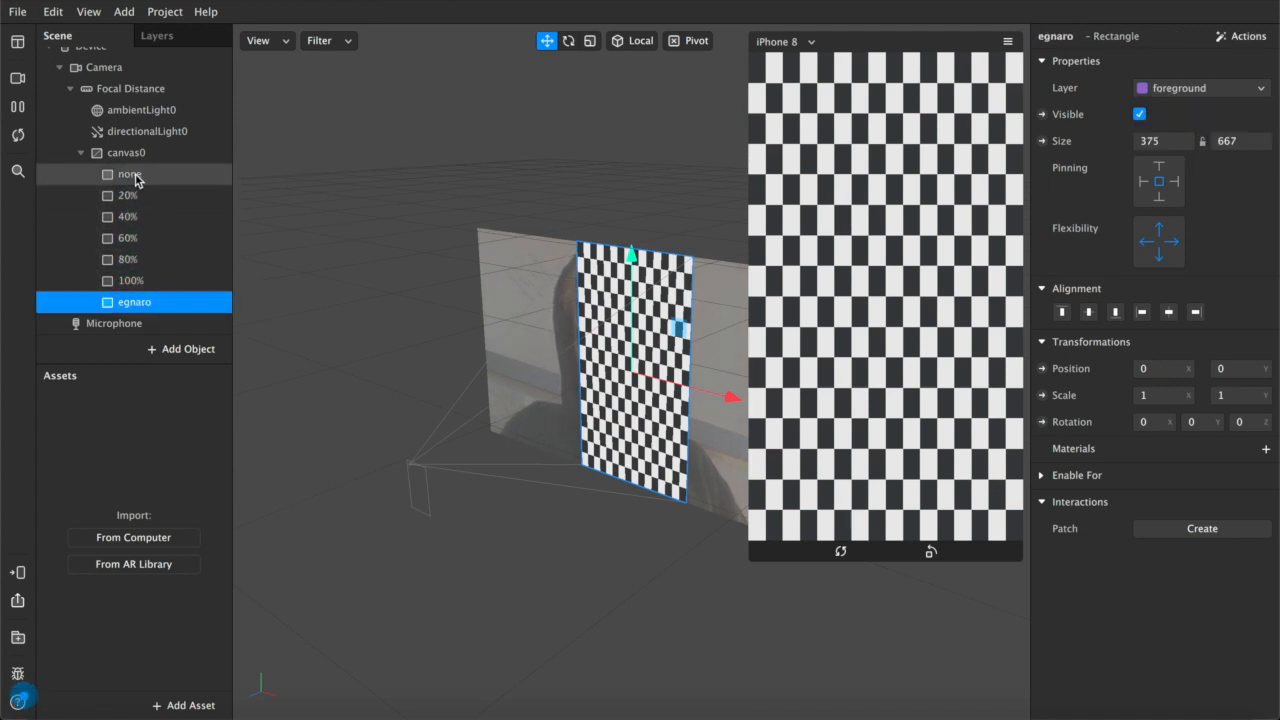
left_click(128, 195)
left_click(134, 278, "shift")
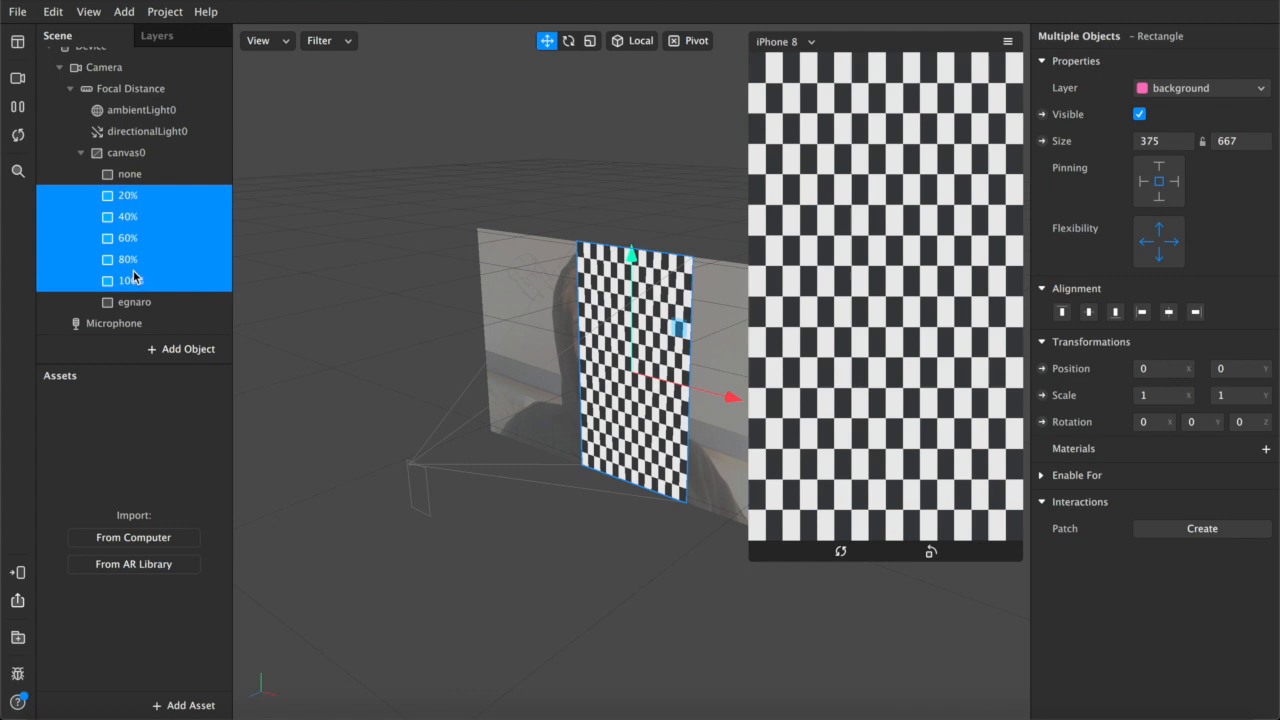
left_click(130, 174)
left_click(152, 338)
Add a person segmentation mask and an extracted camera texture to the Camera object.
scroll(137, 210, "up", 1)
left_click(72, 79)
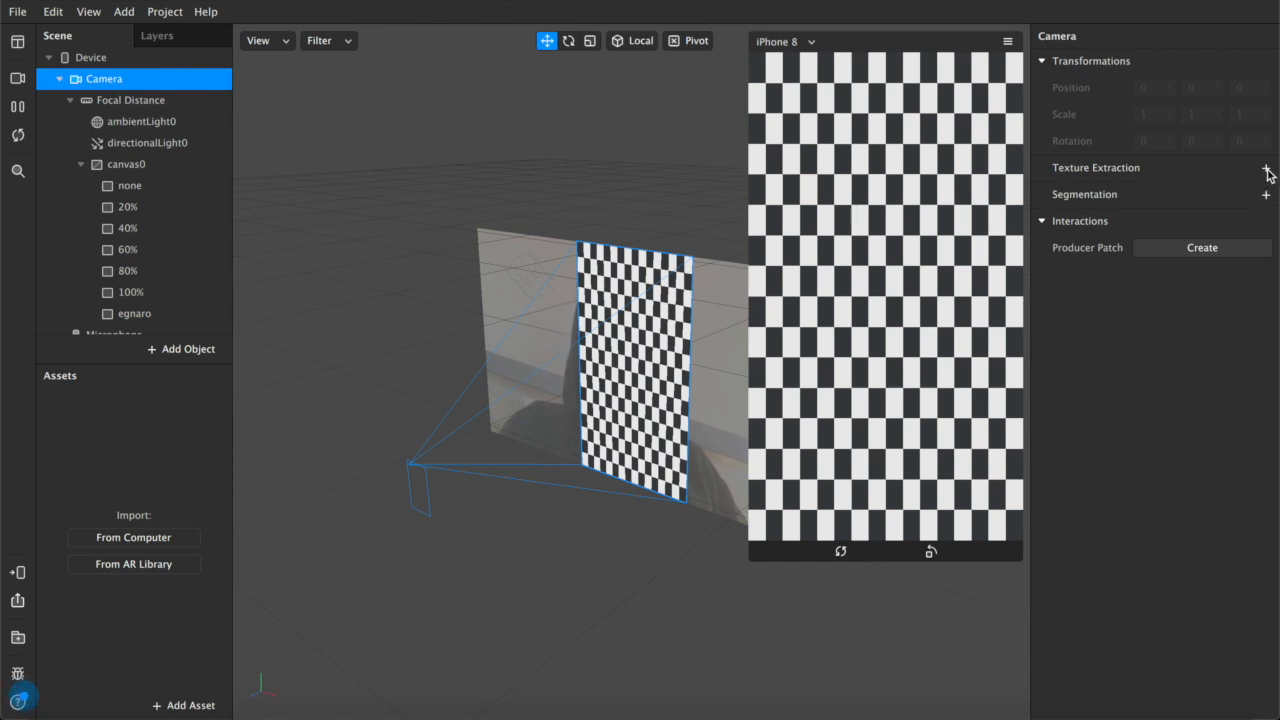
left_click(1266, 195)
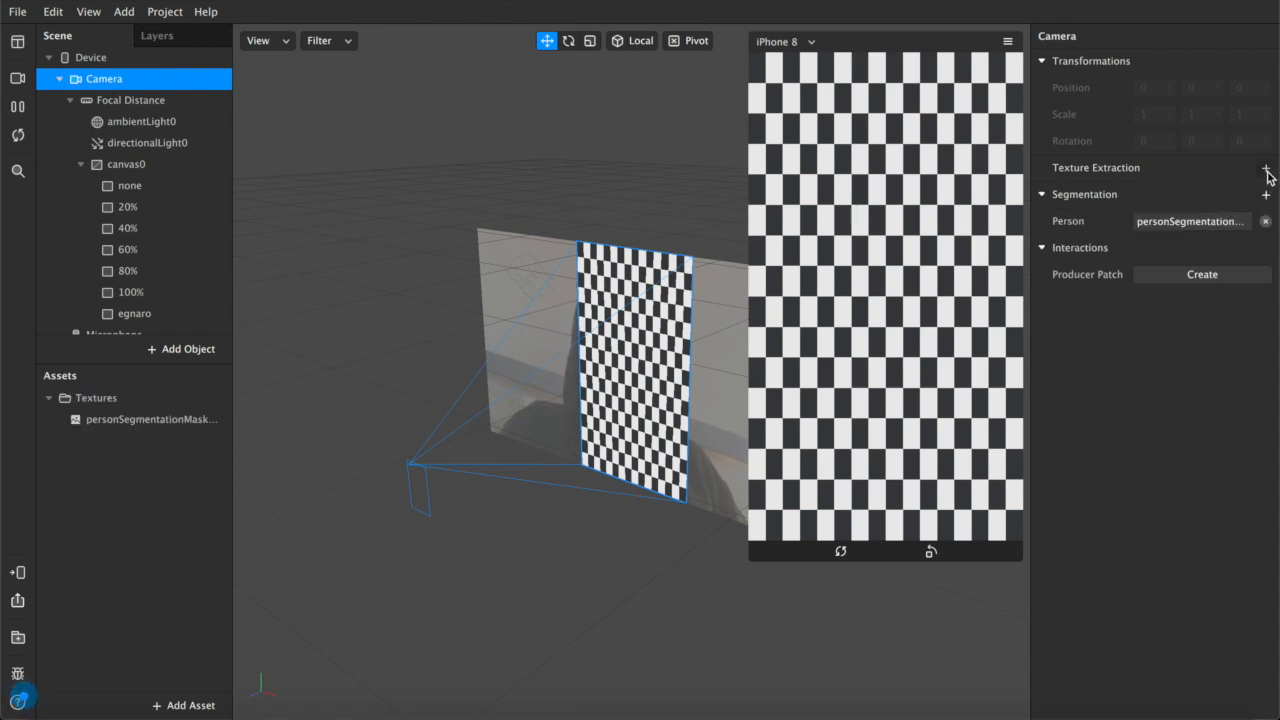
left_click(1266, 169)
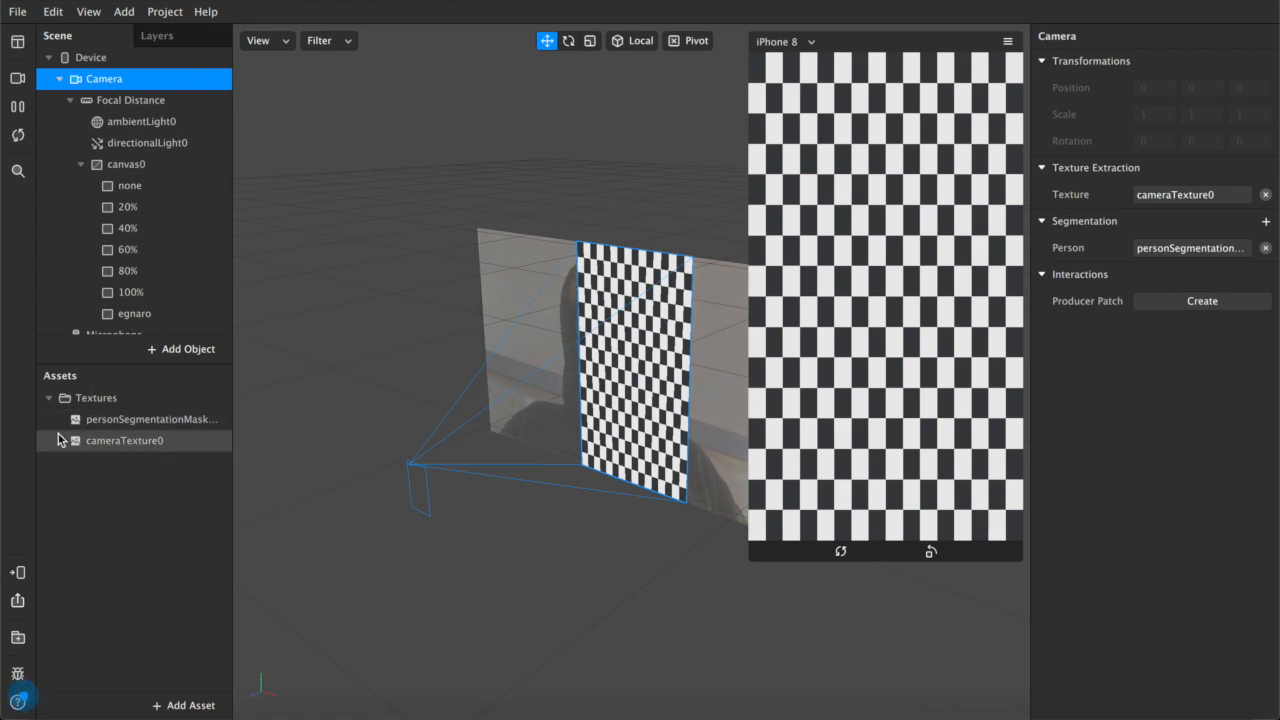
left_click(95, 420)
Create a new material for the none rectangle and name the material none.
left_click(128, 186)
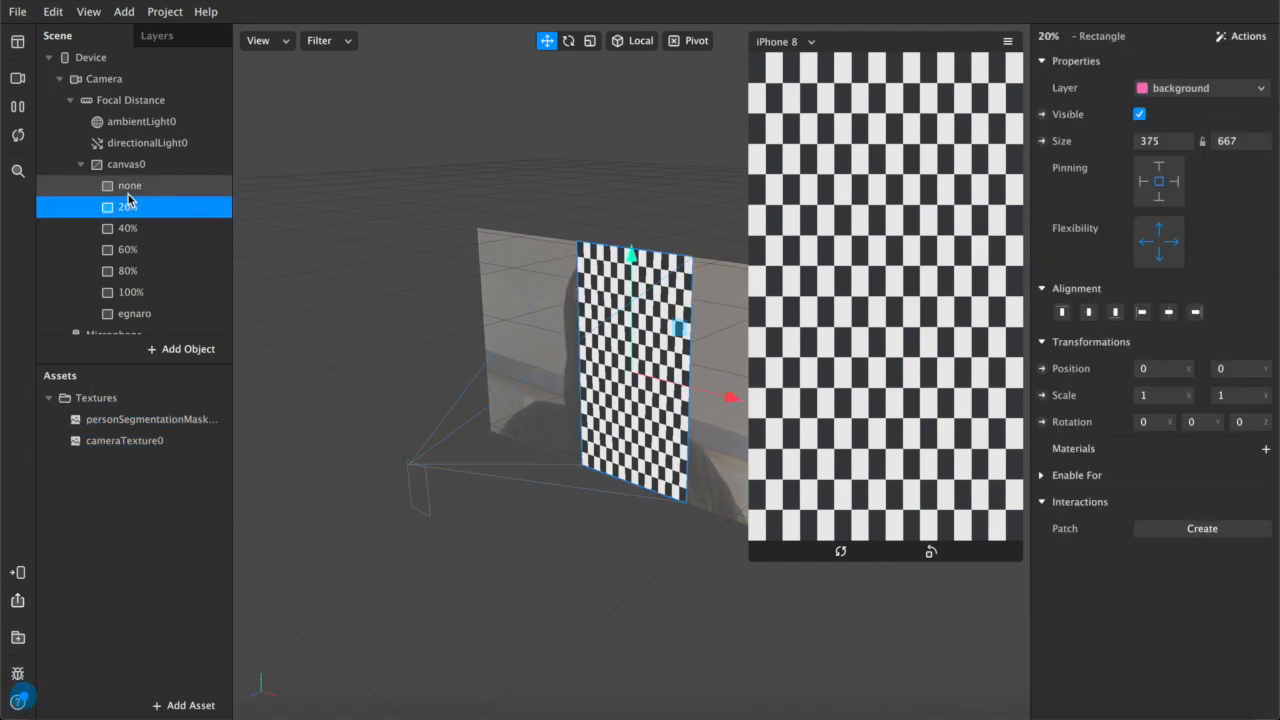
scroll(134, 285, "down", 1)
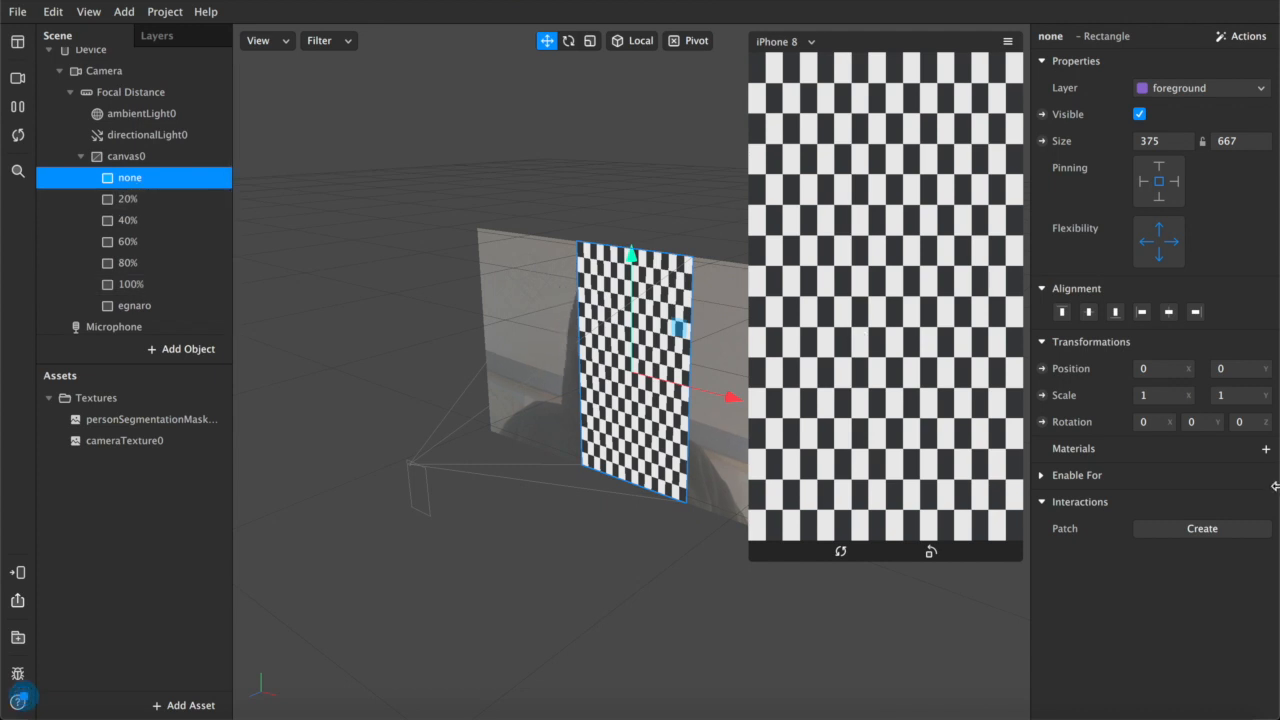
left_click(1265, 453)
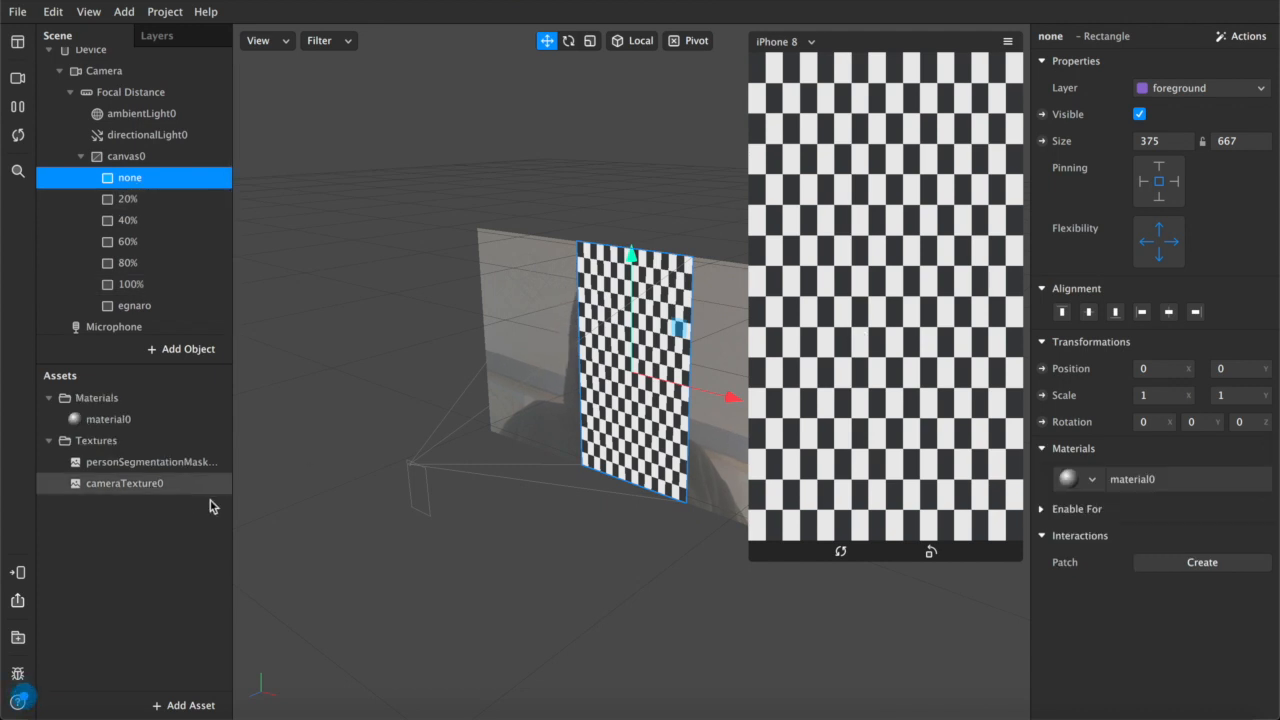
double_click(117, 418)
type("none")
key("Return")
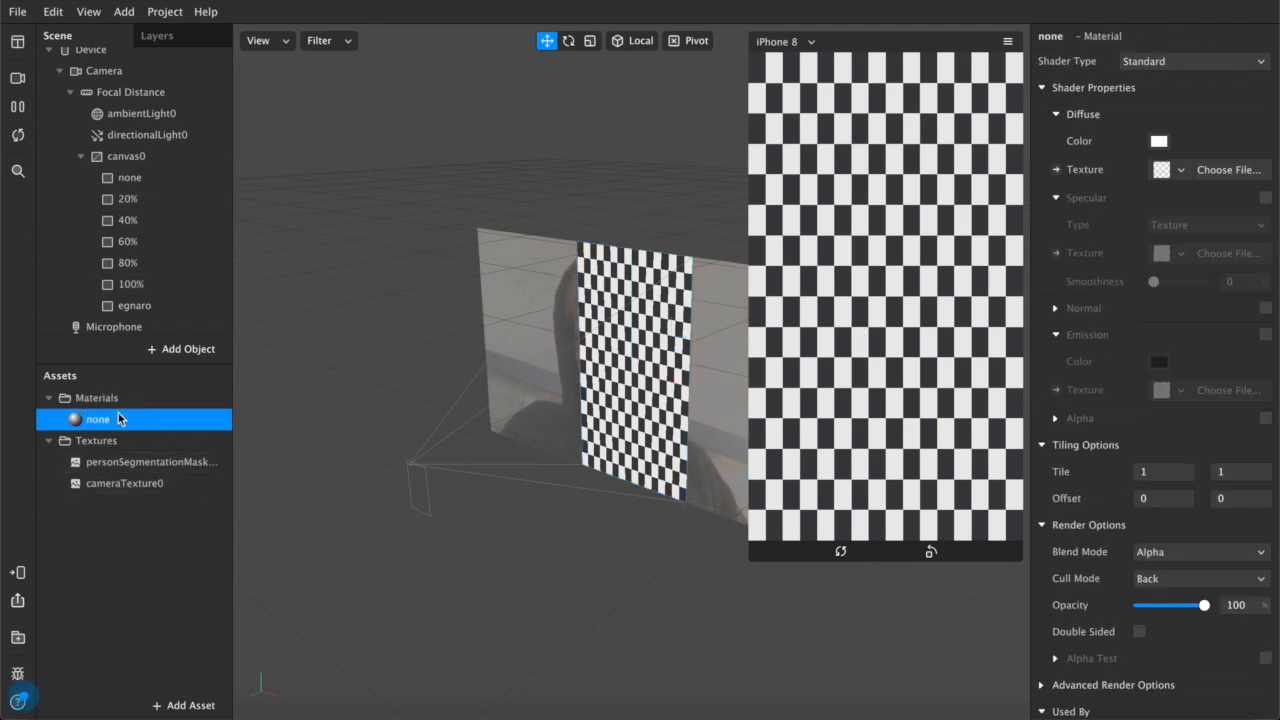
Create a new material for the egnaro rectangle and name the material egnaro.
left_click(126, 310)
left_click(1265, 455)
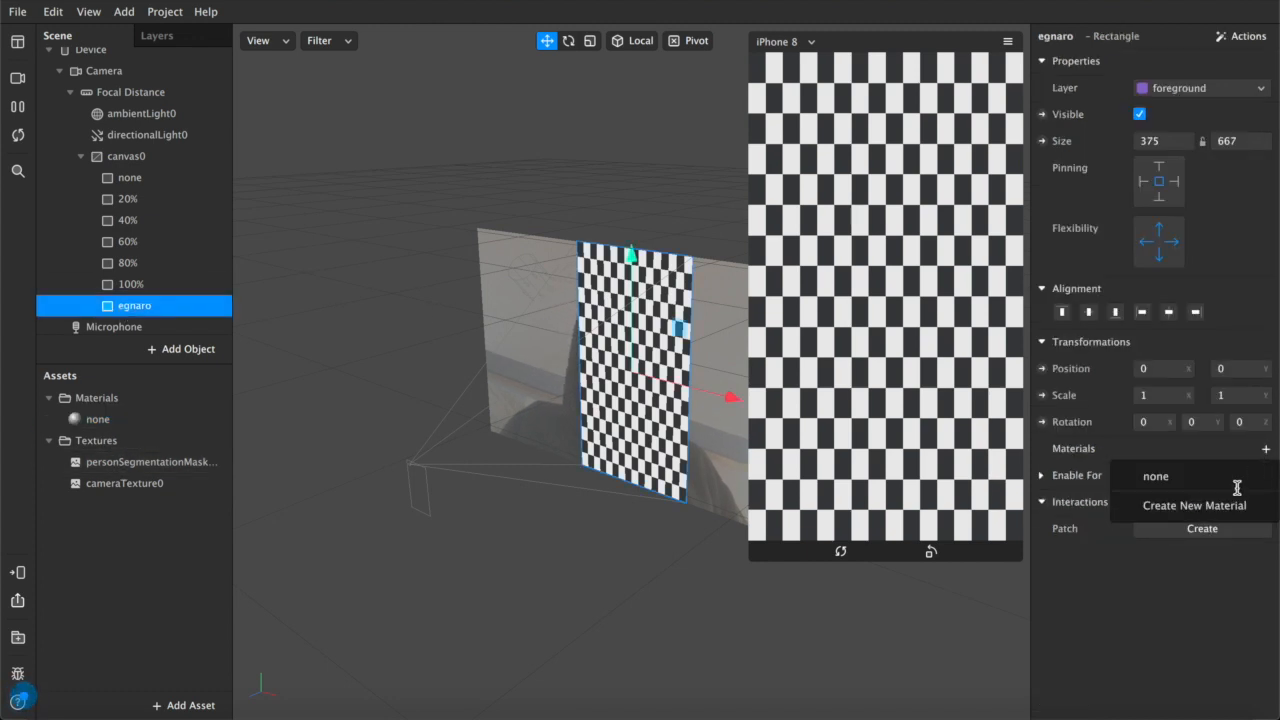
left_click(1215, 506)
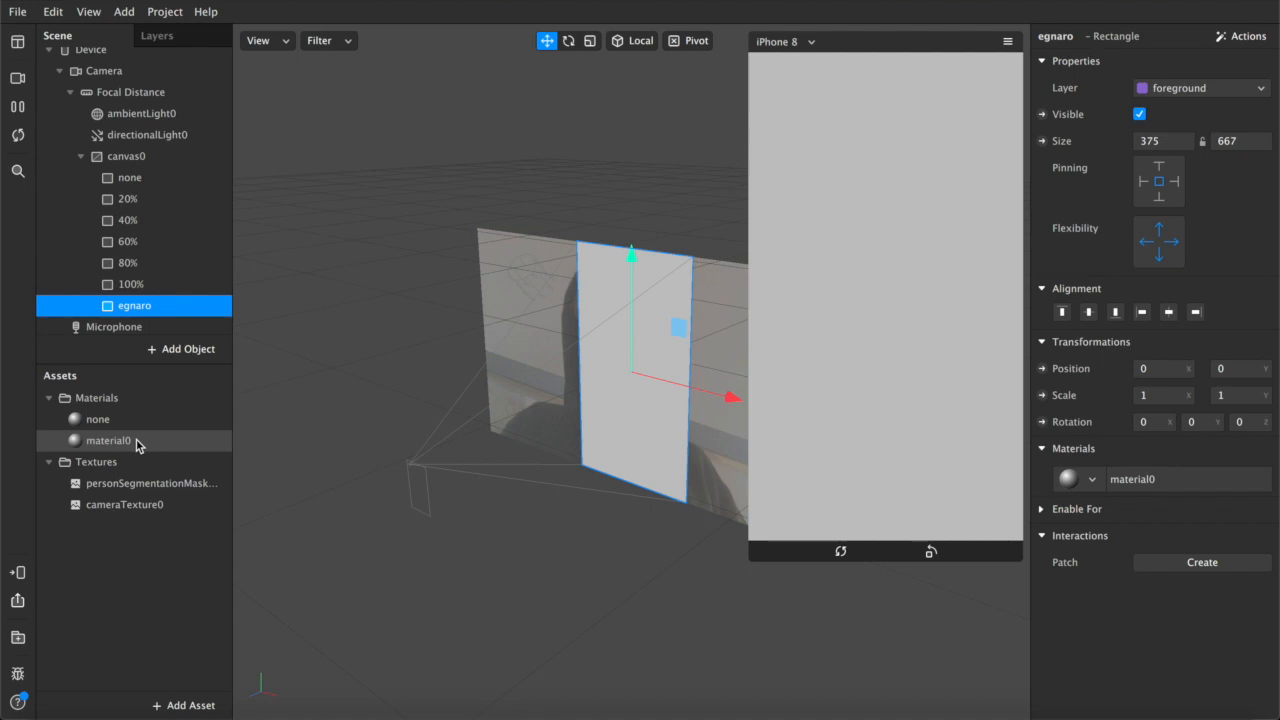
double_click(147, 442)
type("egnaro")
key("Return")
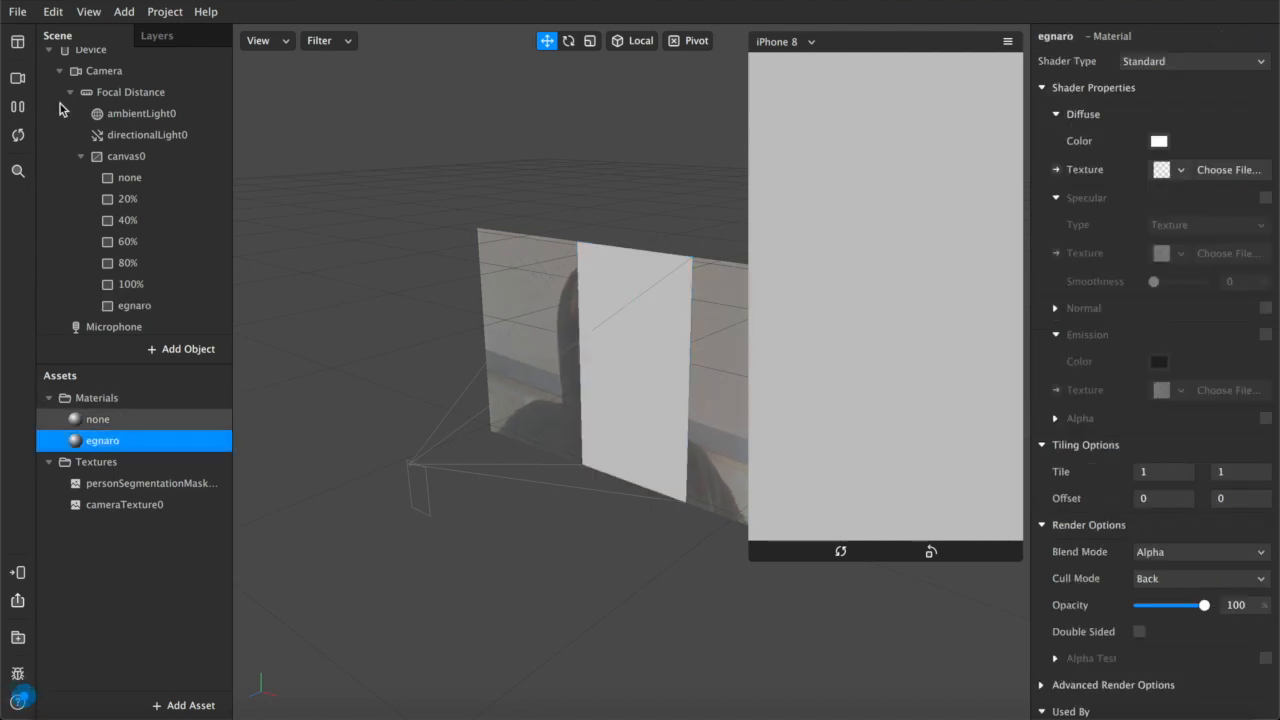
Switch the preview's camera feed to the first real-time simulation video.
left_click(17, 77)
left_click(116, 175)
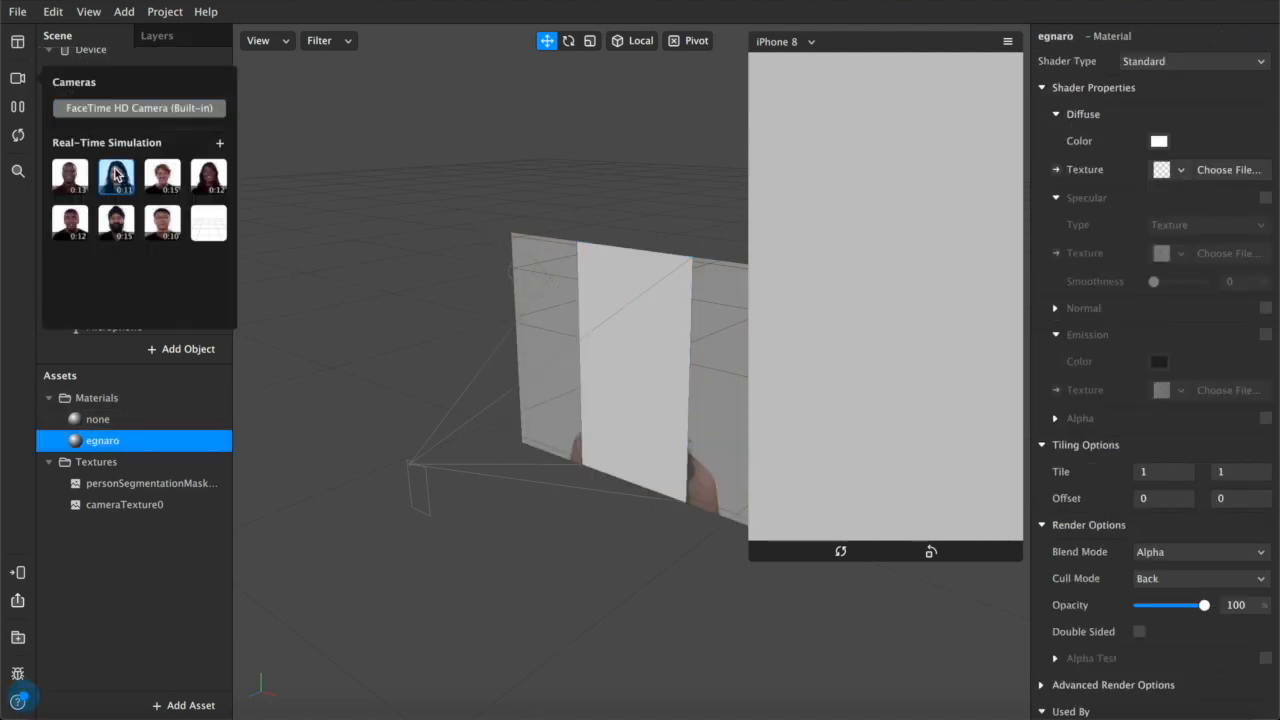
left_click(78, 180)
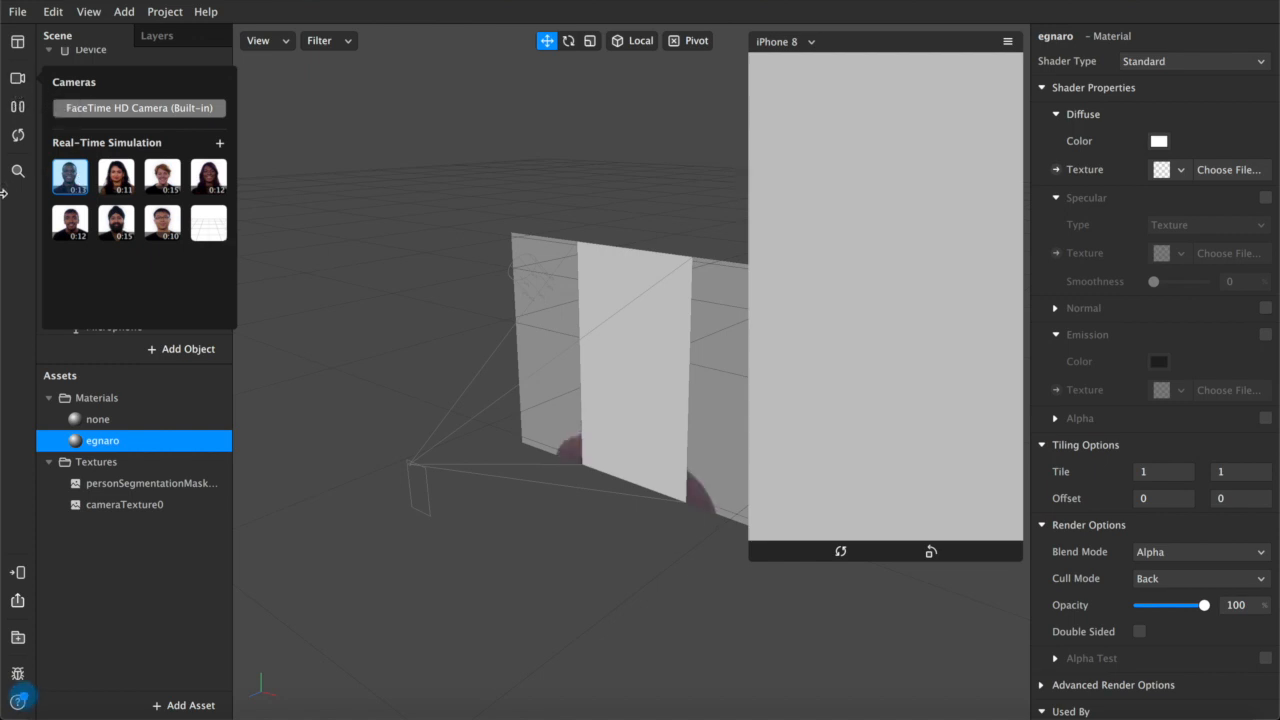
left_click(21, 228)
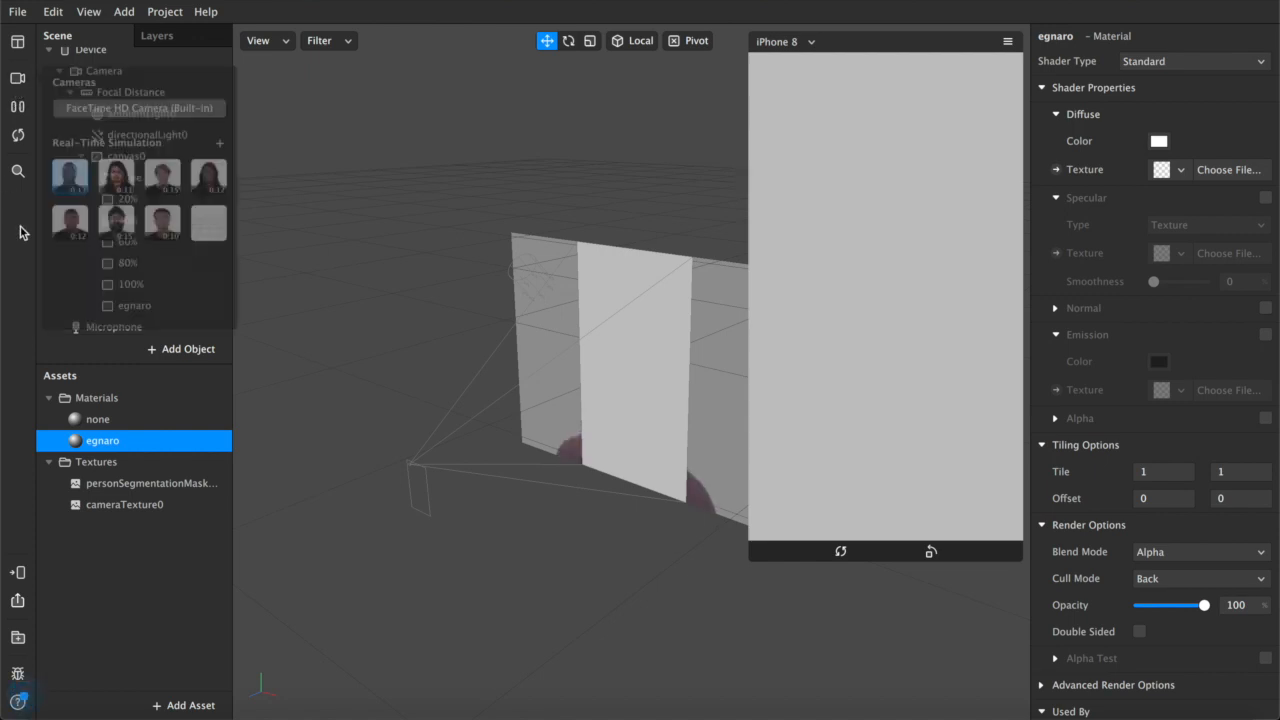
Set the none and egnaro materials to the Flat shader type with cameraTexture0 as their diffuse texture.
left_click(98, 419)
left_click(101, 445, "shift")
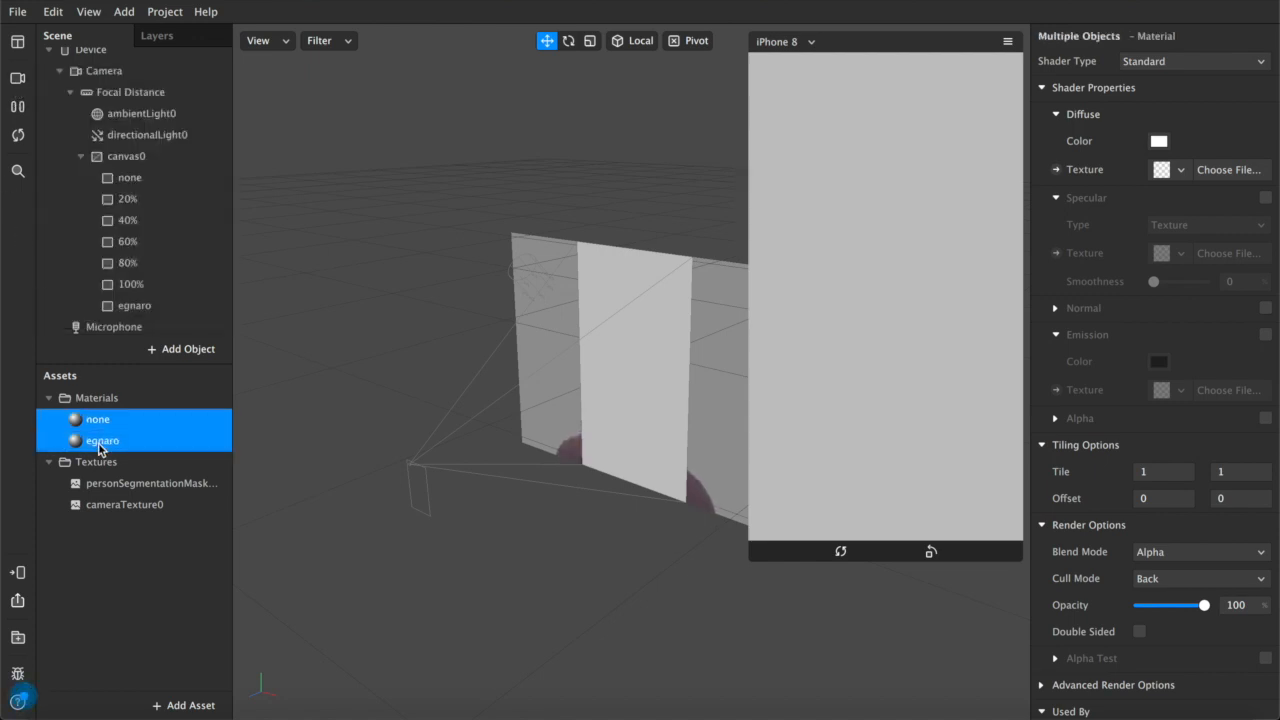
left_click(1158, 64)
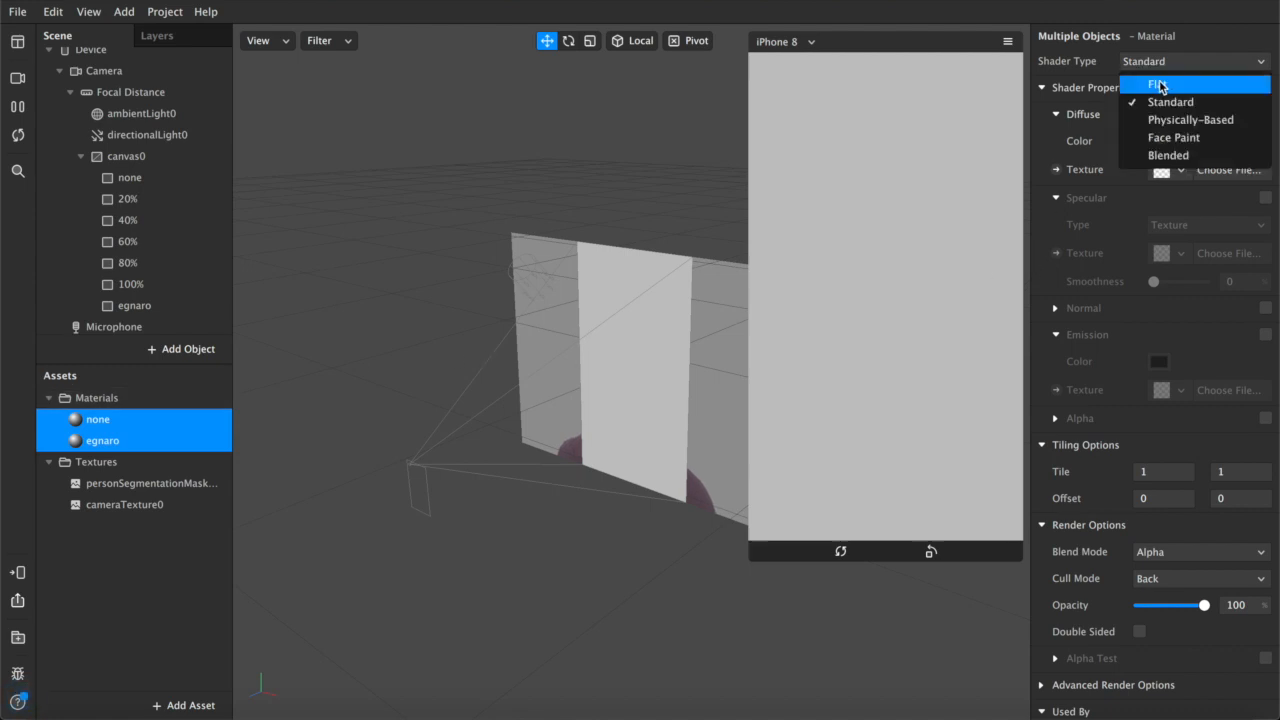
left_click(1159, 85)
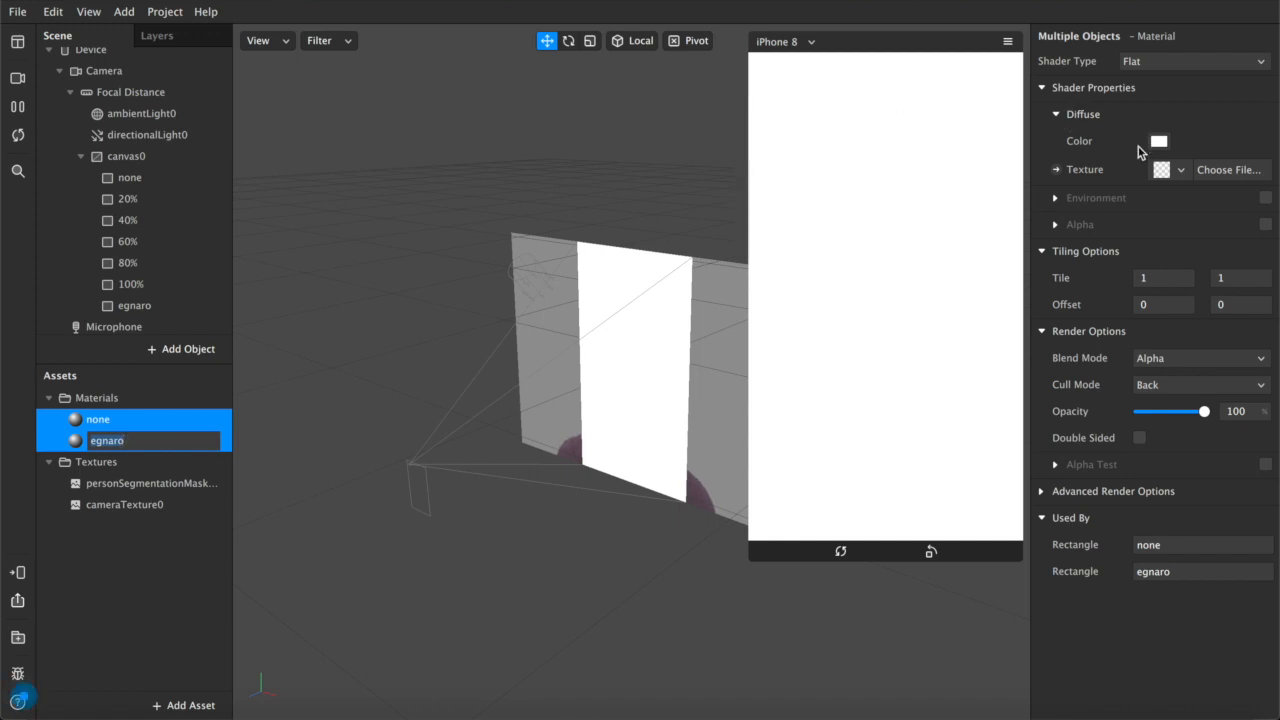
left_click(1180, 170)
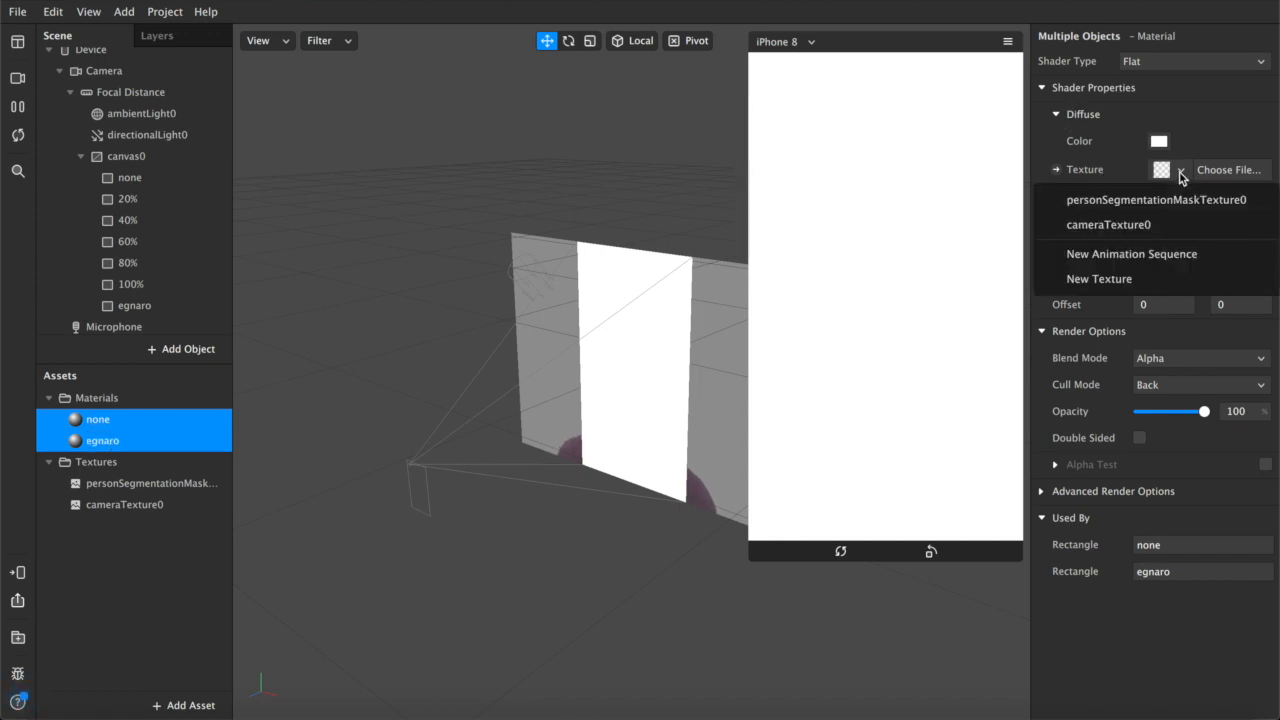
left_click(1165, 223)
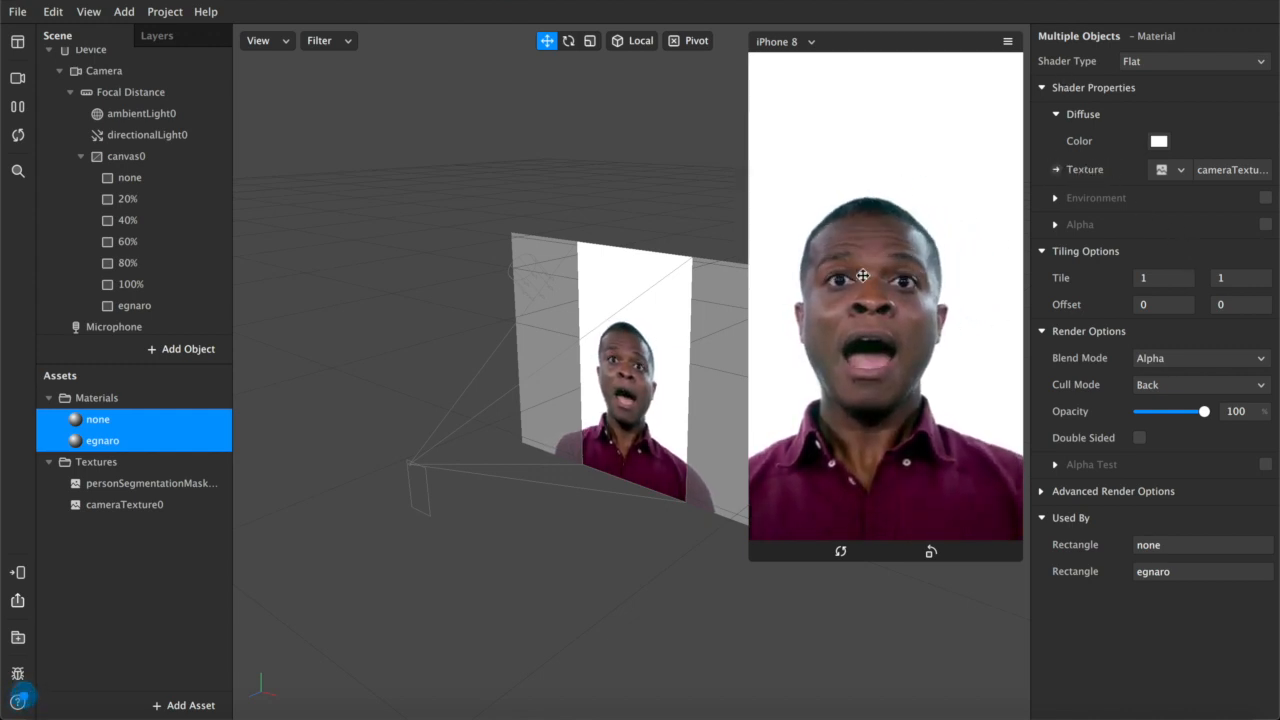
Enable Alpha on the none and egnaro materials, using personSegmentationMaskTexture0 as the alpha texture.
left_click(1265, 224)
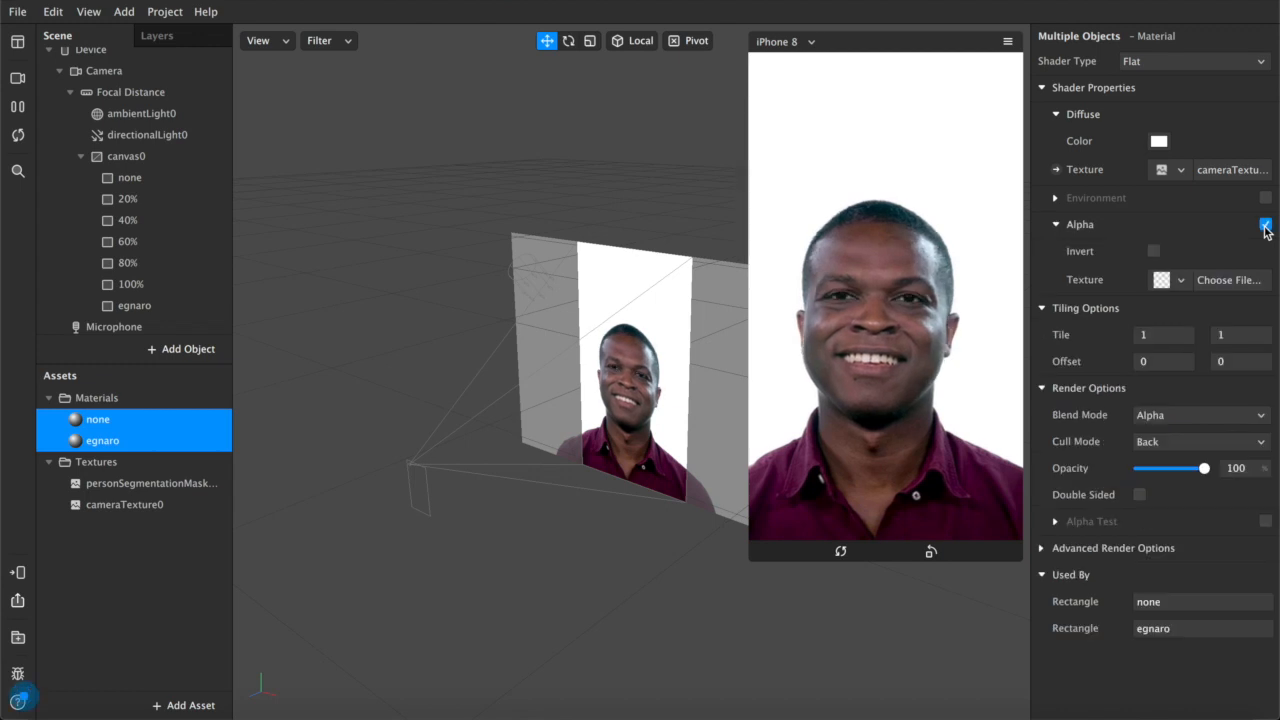
left_click(1163, 280)
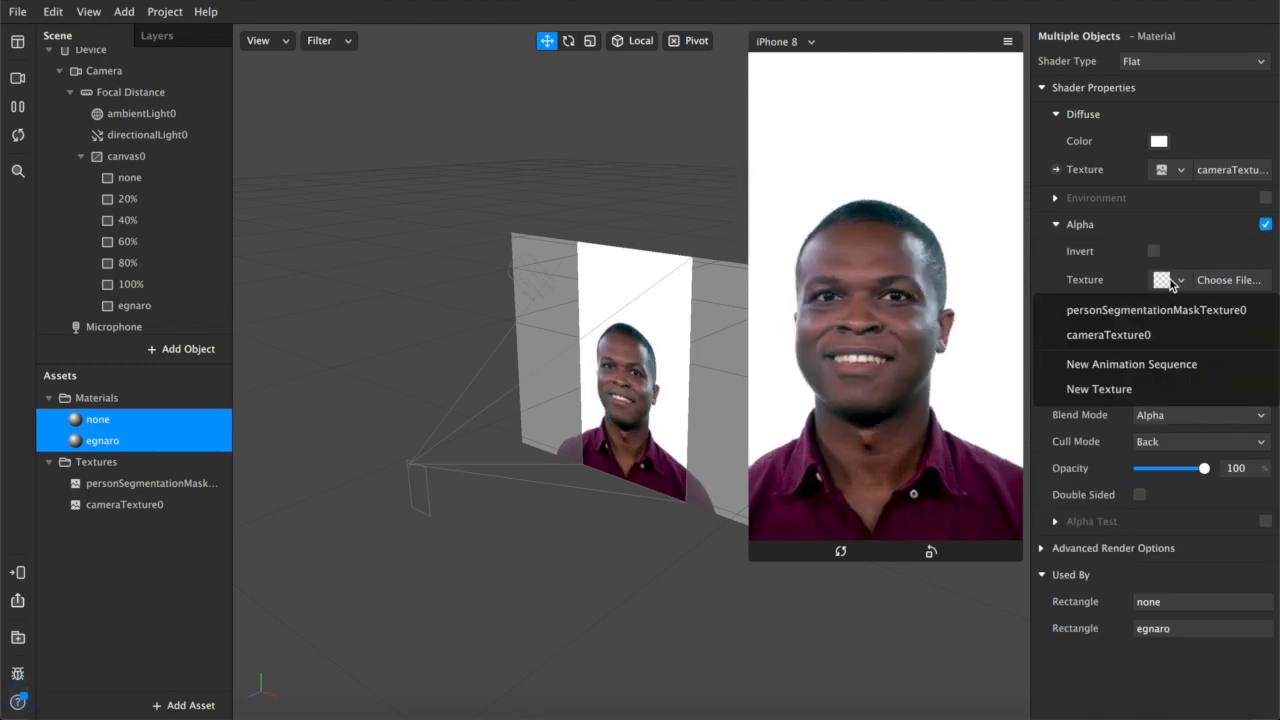
left_click(1122, 310)
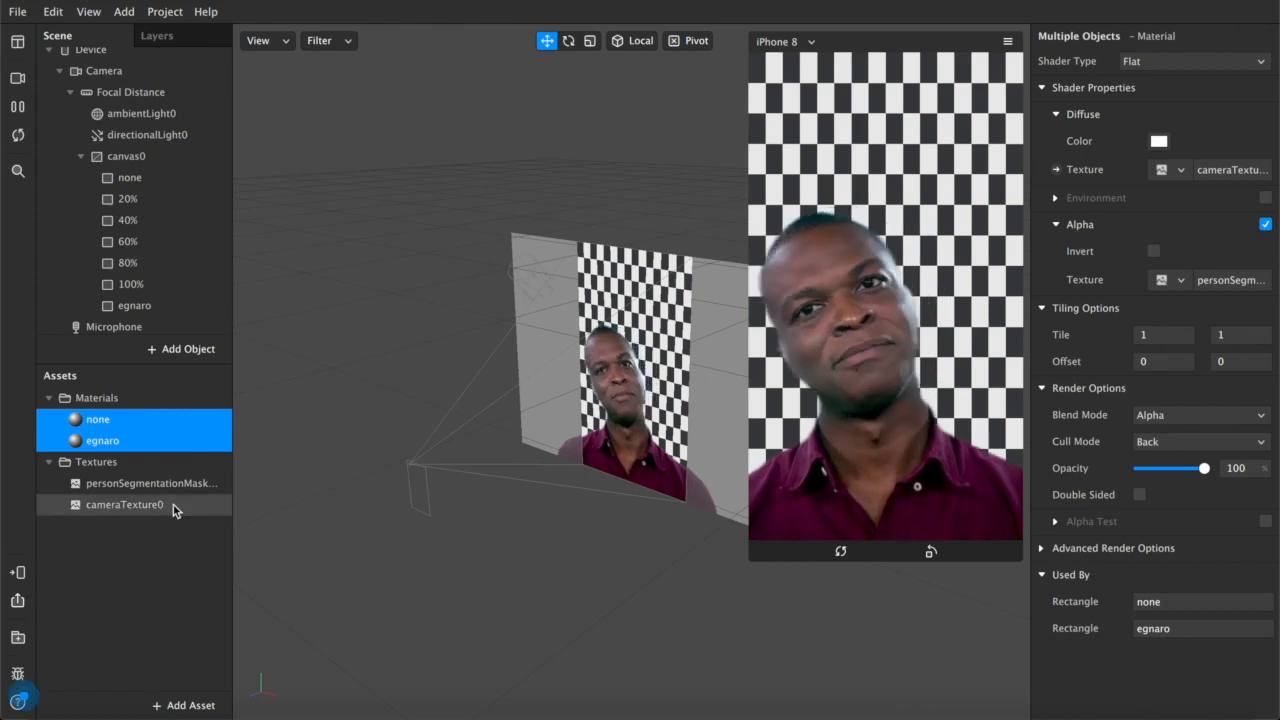
left_click_drag(752, 561, 799, 556)
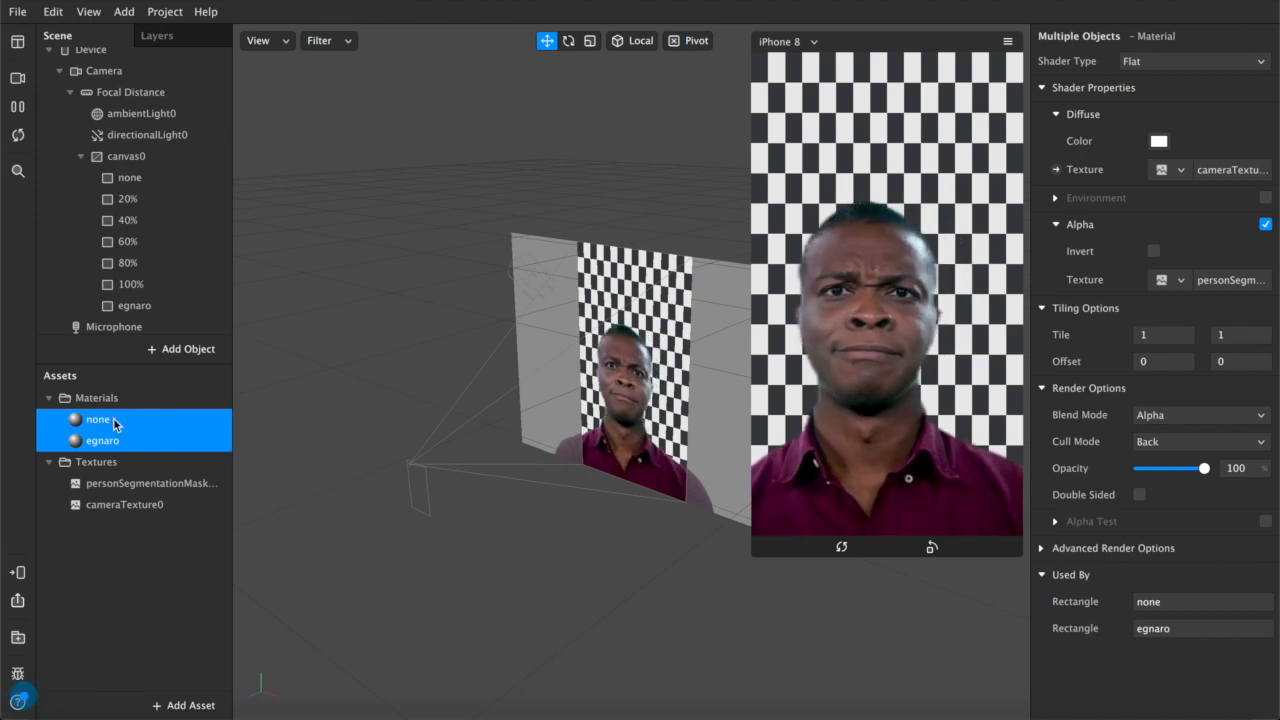
Set the personSegmentationMaskTexture0 edge softness to 95% and its mask size to 1.56.
left_click(126, 485)
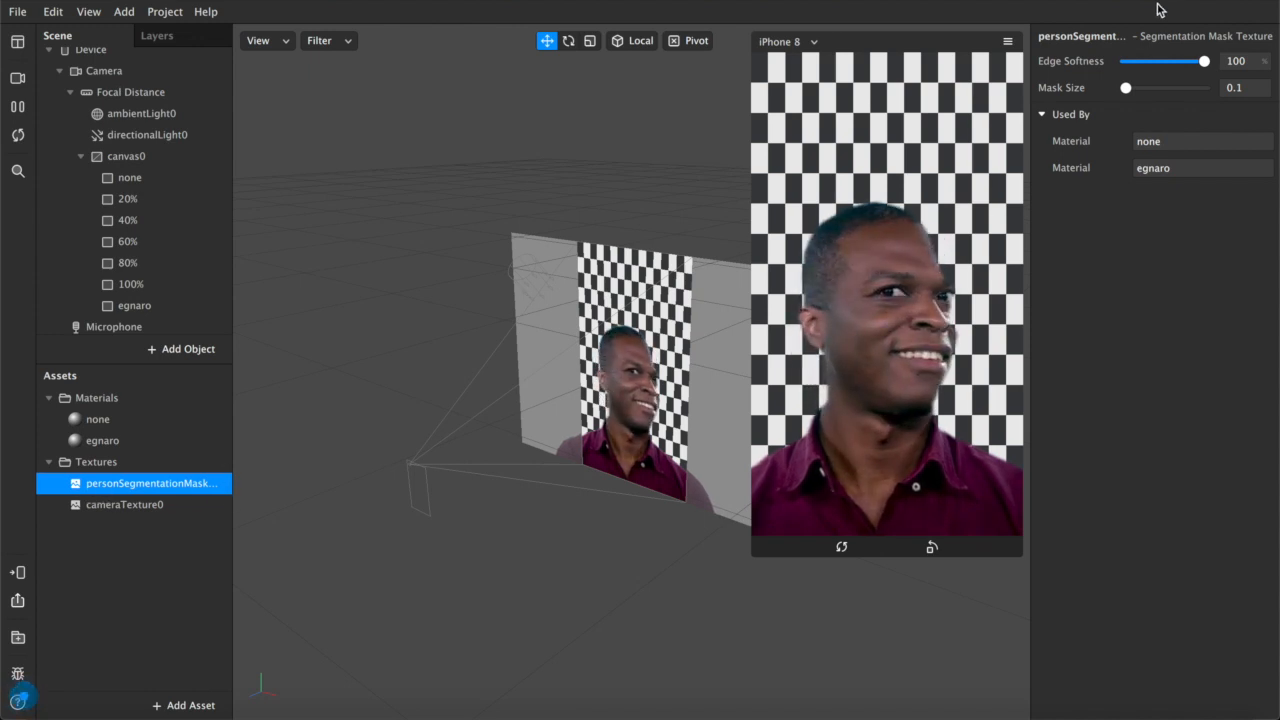
left_click_drag(1246, 61, 1174, 48)
type("95")
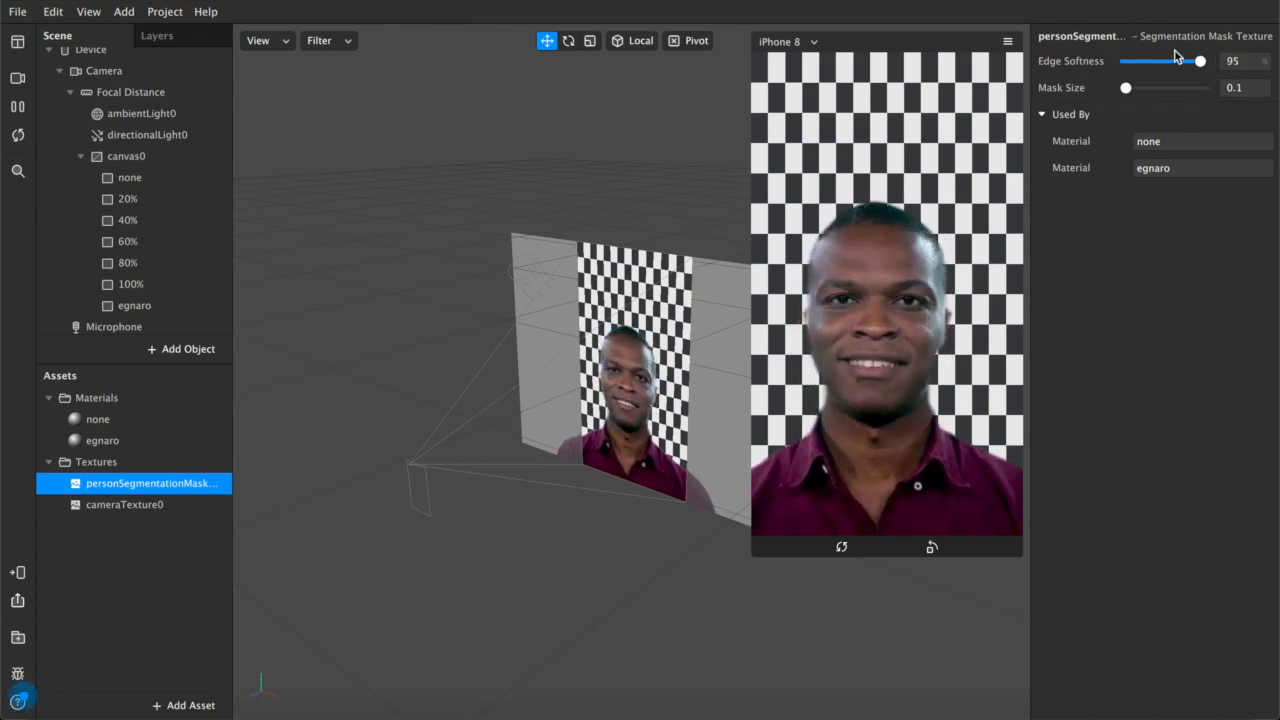
key("Return")
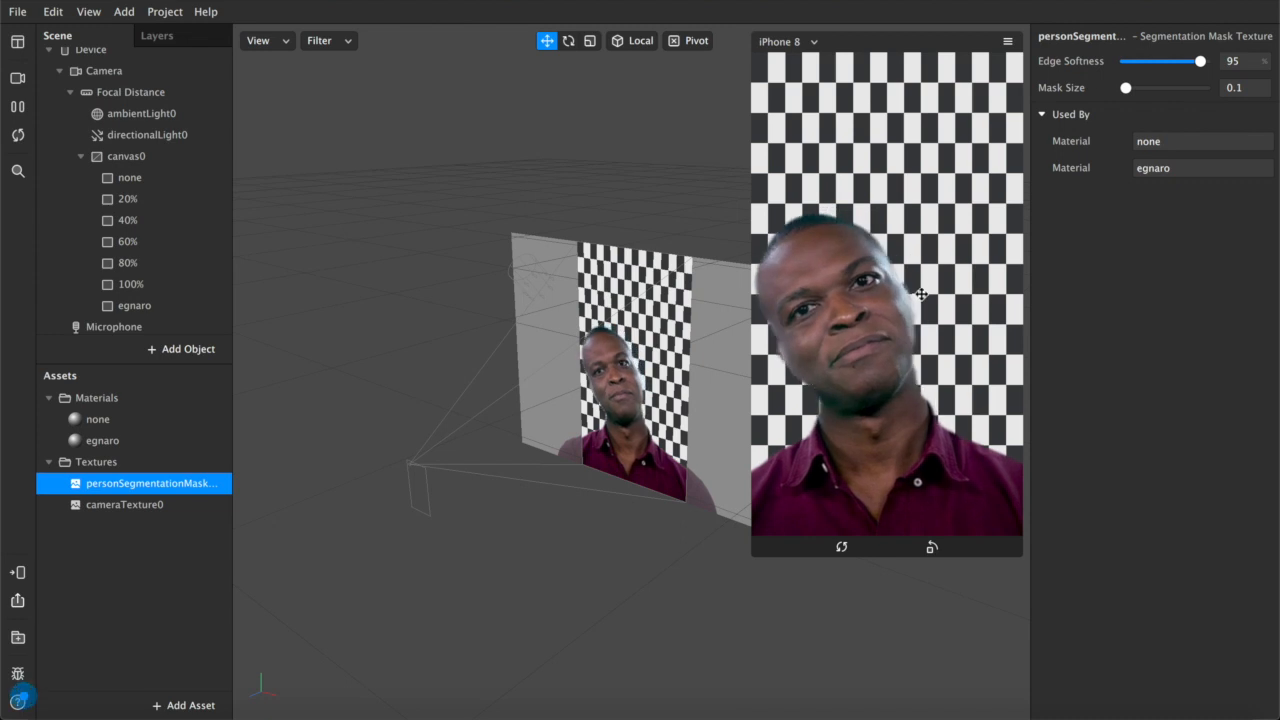
left_click_drag(1128, 88, 1032, 99)
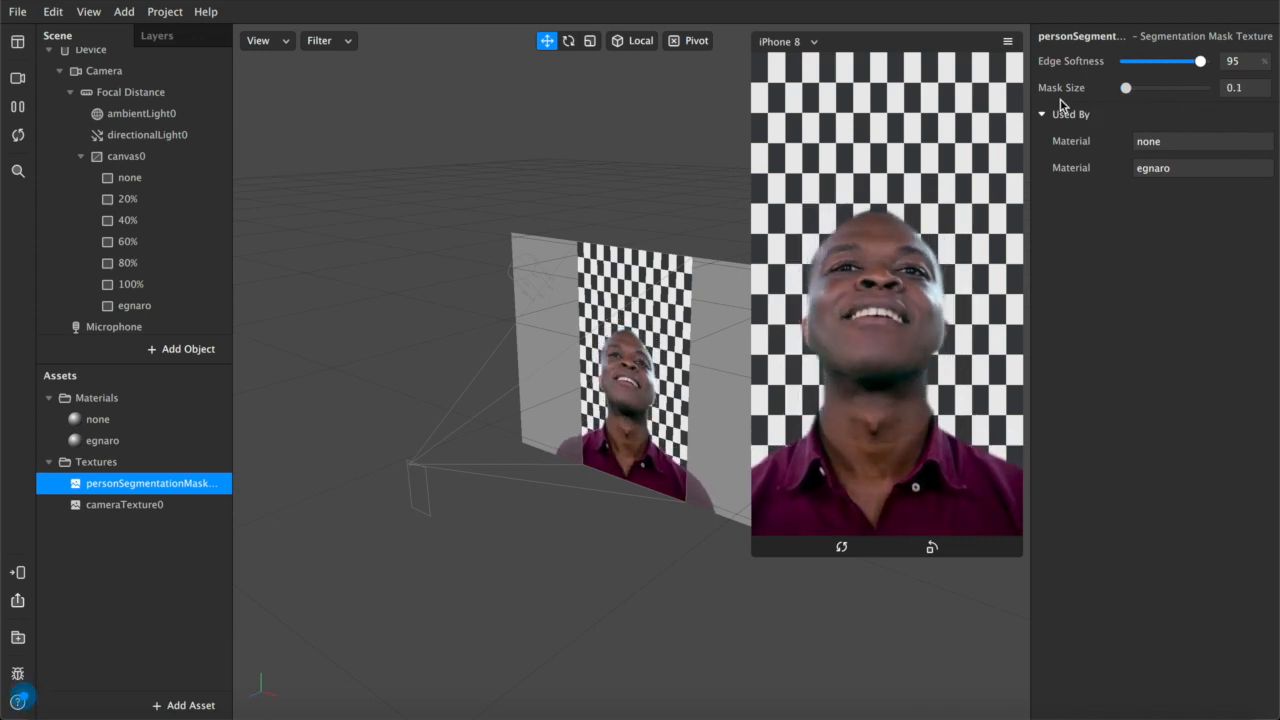
mouse_move(1126, 93)
left_mouse_down()
mouse_move(1150, 90)
mouse_move(1137, 93)
left_mouse_up()
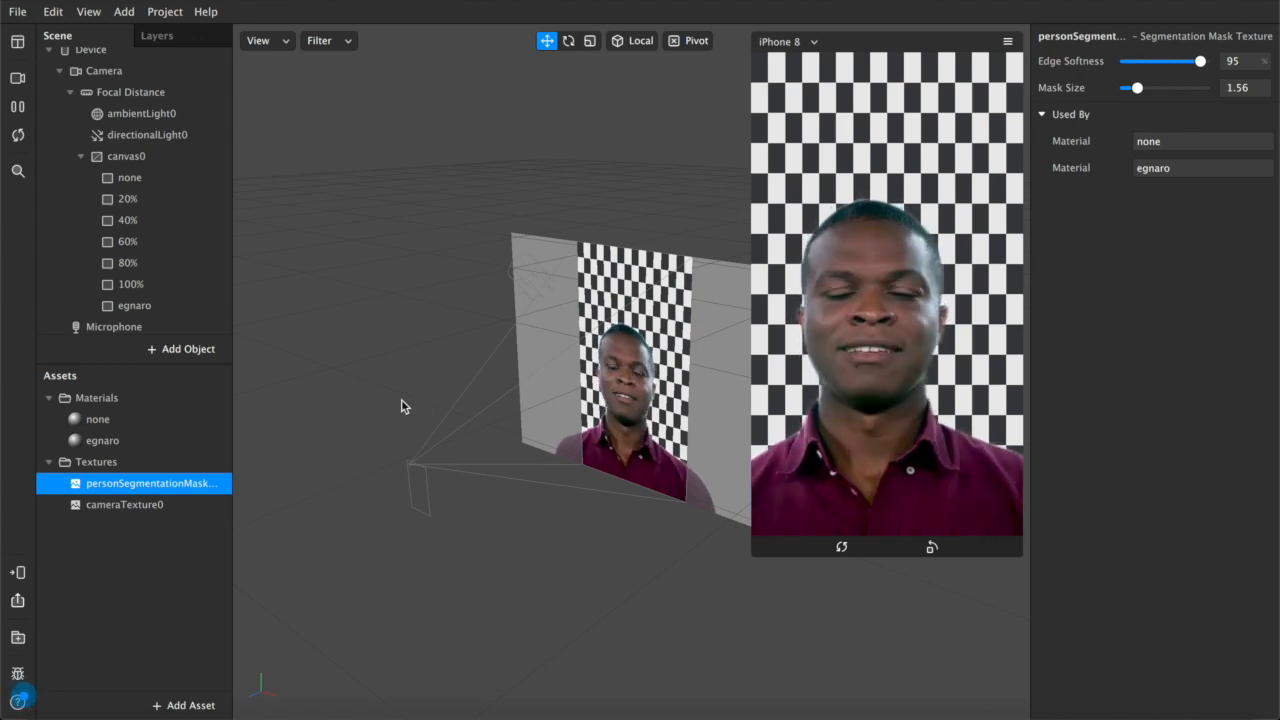
Create a new material for the 20% rectangle and name the material 20%.
left_click(119, 442)
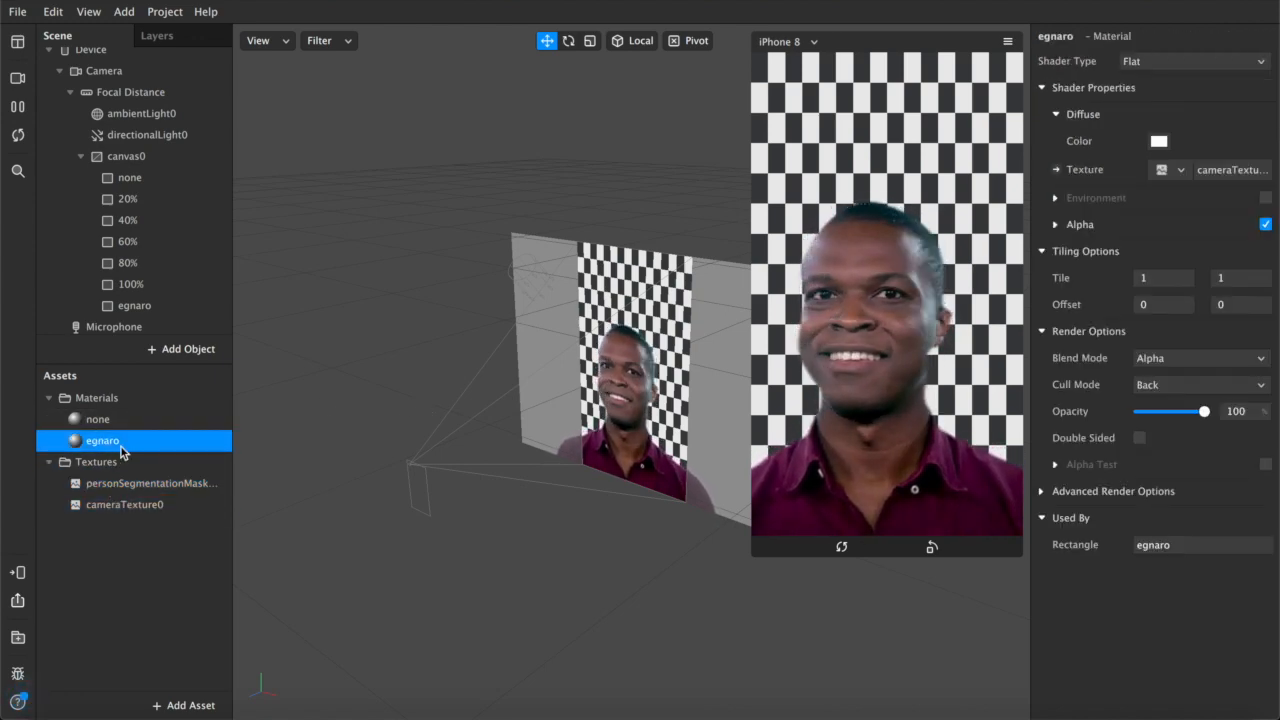
left_click(128, 200)
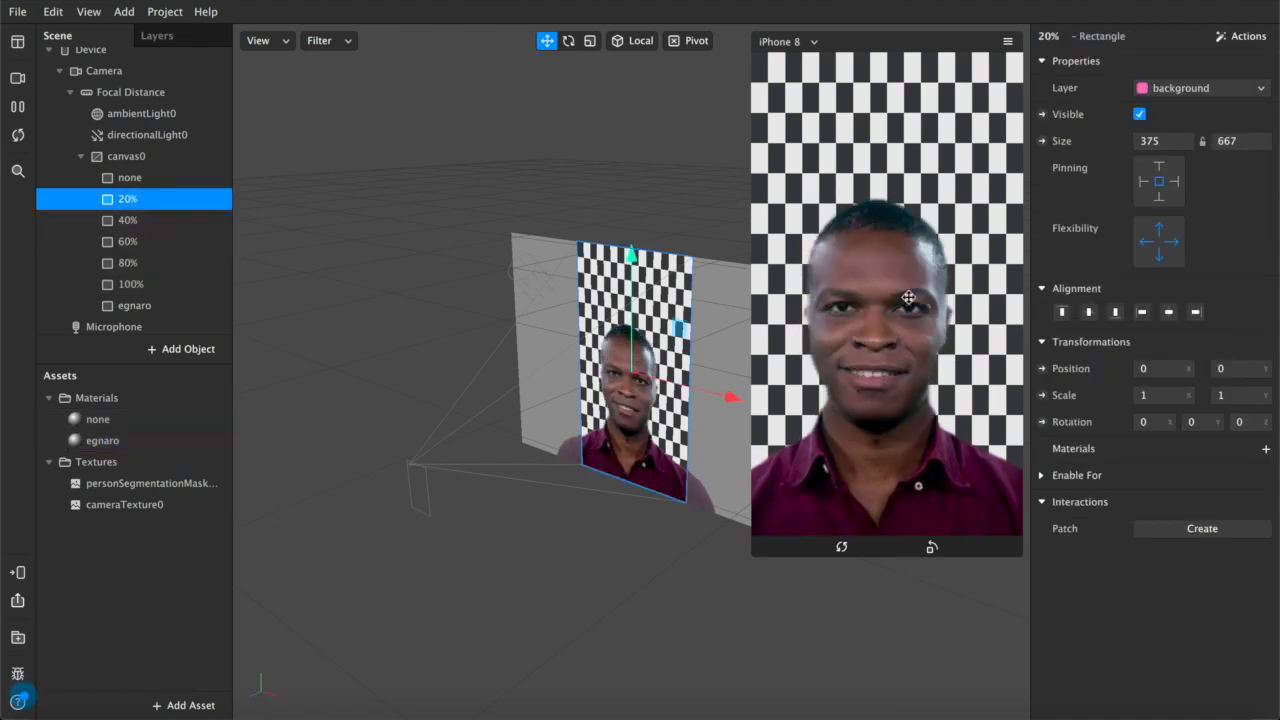
left_click(1266, 449)
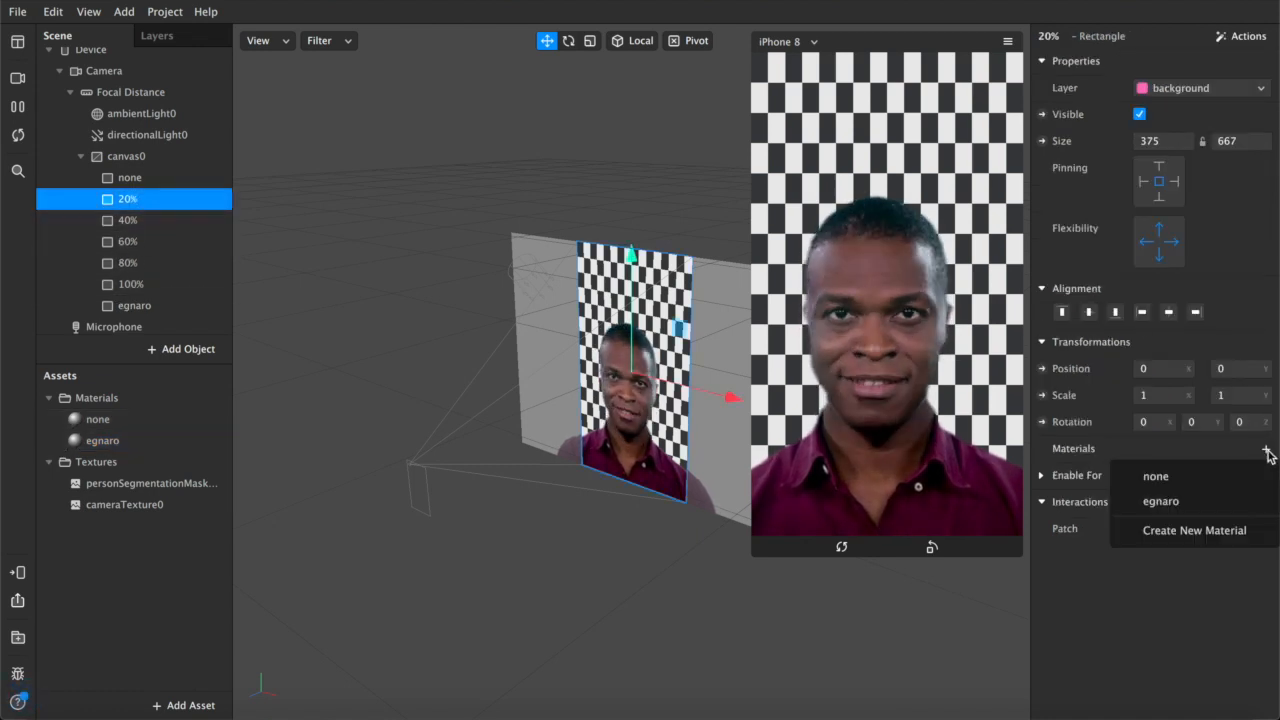
left_click(1208, 531)
double_click(100, 462)
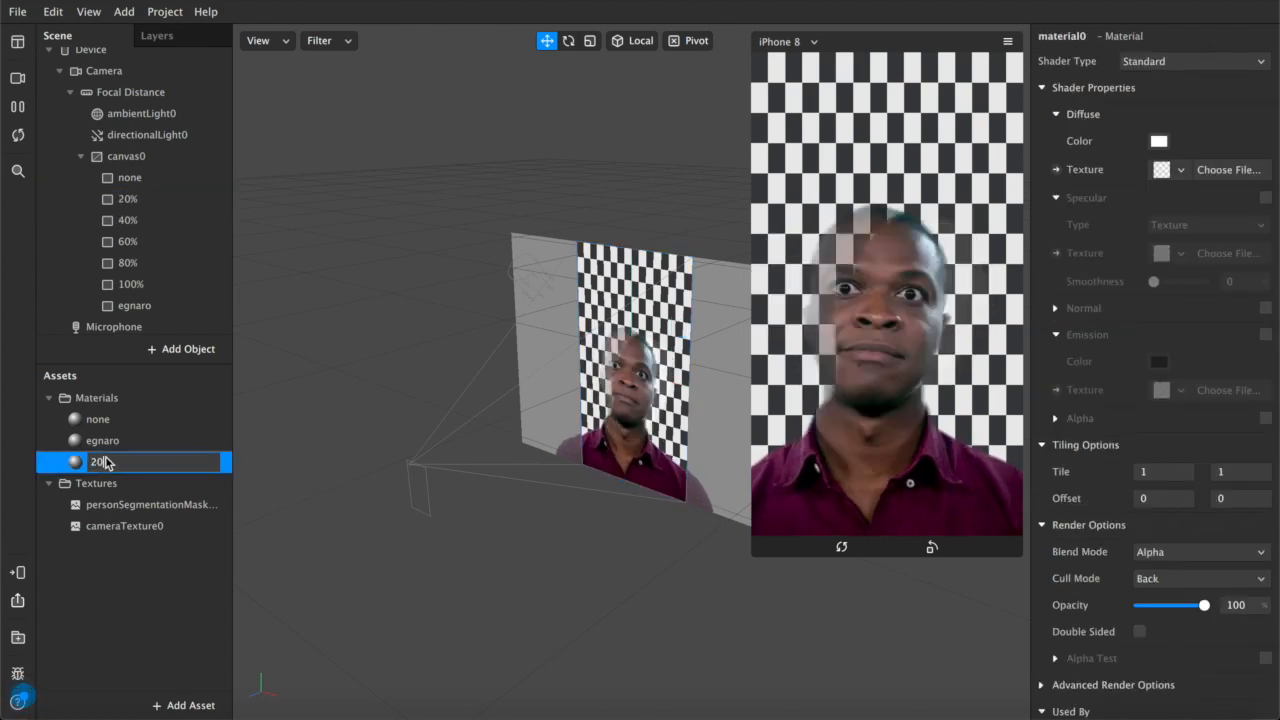
type("20%")
key("Return")
Duplicate the 20% material four times.
key("ctrl+d")
key("ctrl+d")
key("ctrl+d")
key("ctrl+d")
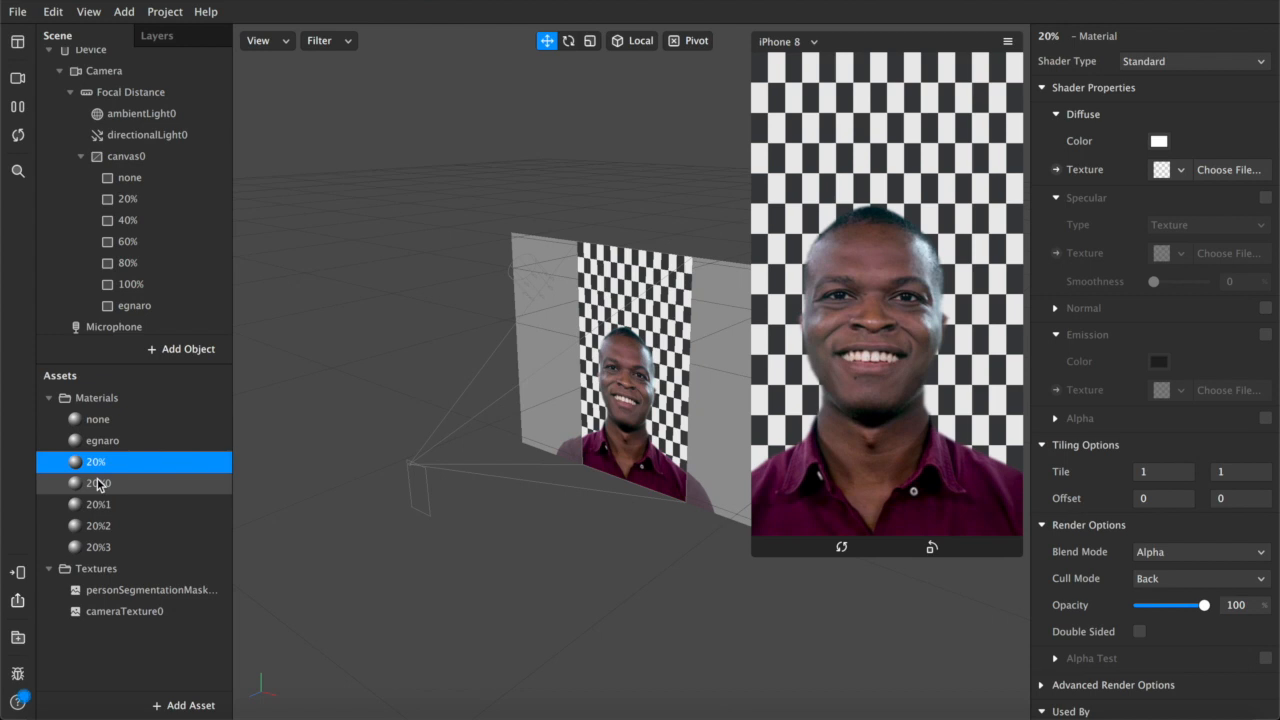
Rename the first two copies of the 20% material as 40% and 60%.
double_click(96, 484)
type("40%")
key("Return")
double_click(100, 507)
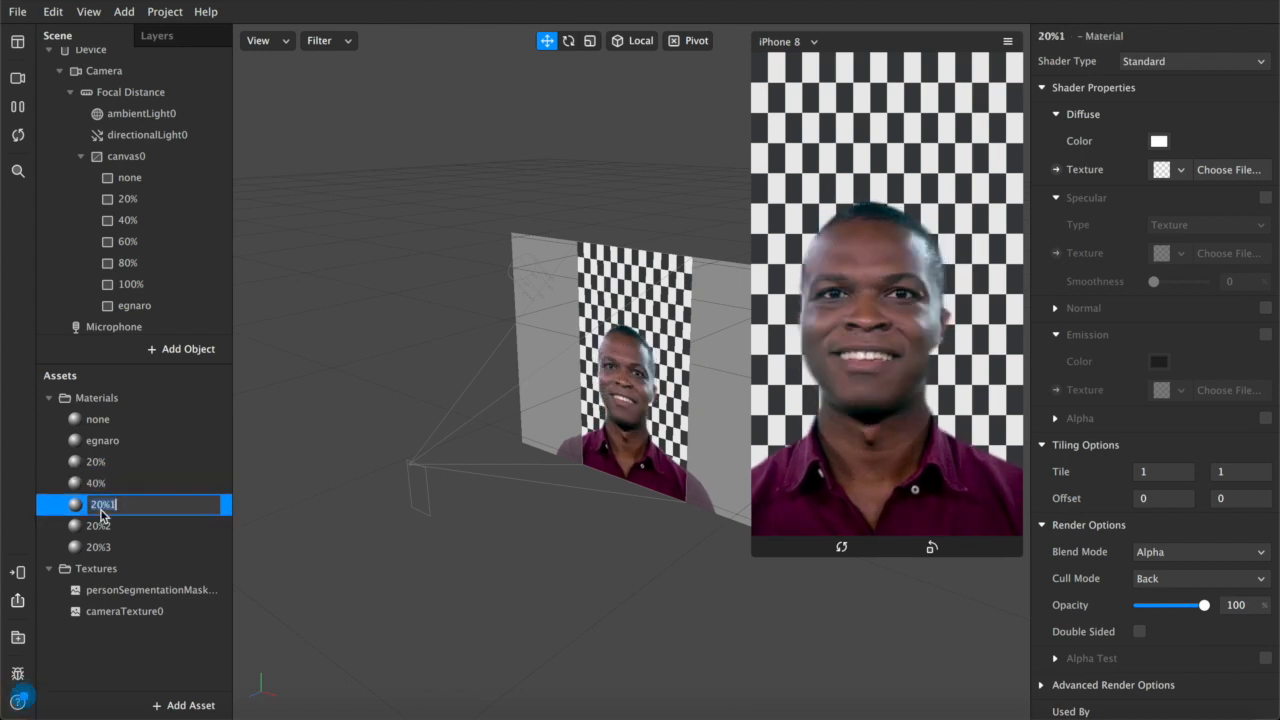
type("60%")
key("Return")
Rename the remaining two copies of the 20% material as 80% and 100%.
double_click(100, 526)
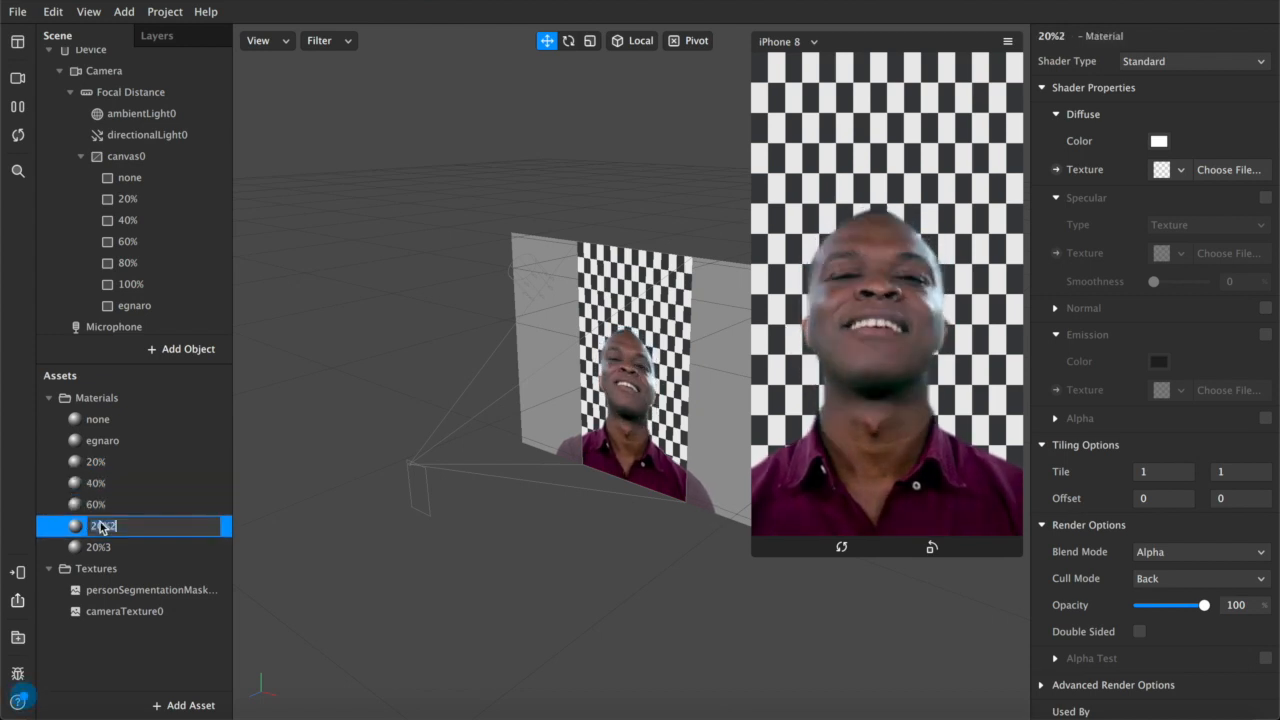
type("80")
key("Return")
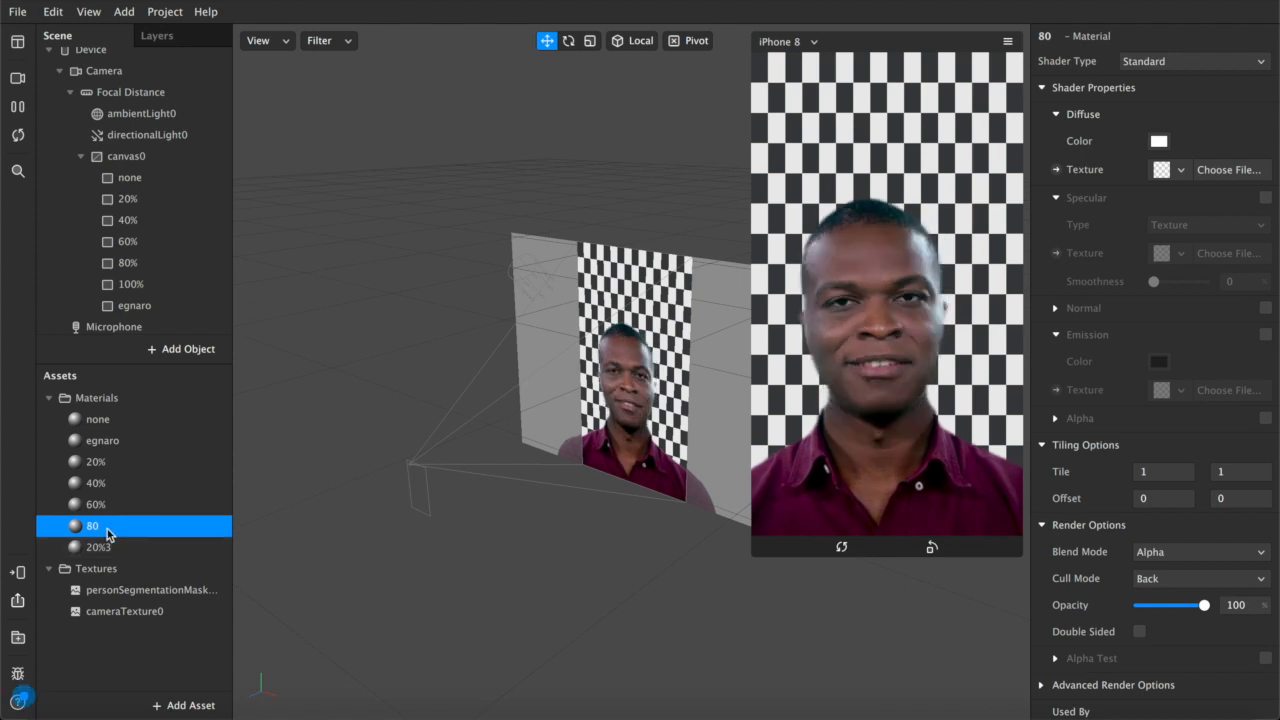
double_click(104, 530)
type("%")
key("Return")
double_click(100, 547)
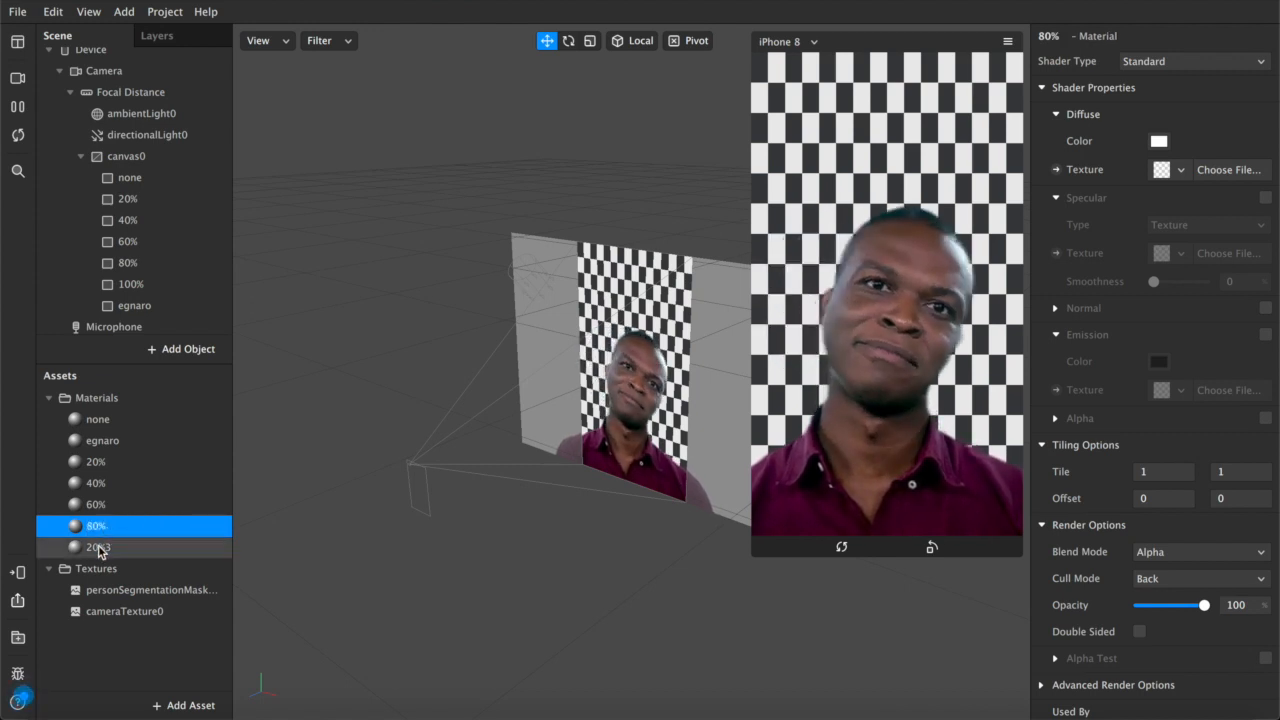
key("Return")
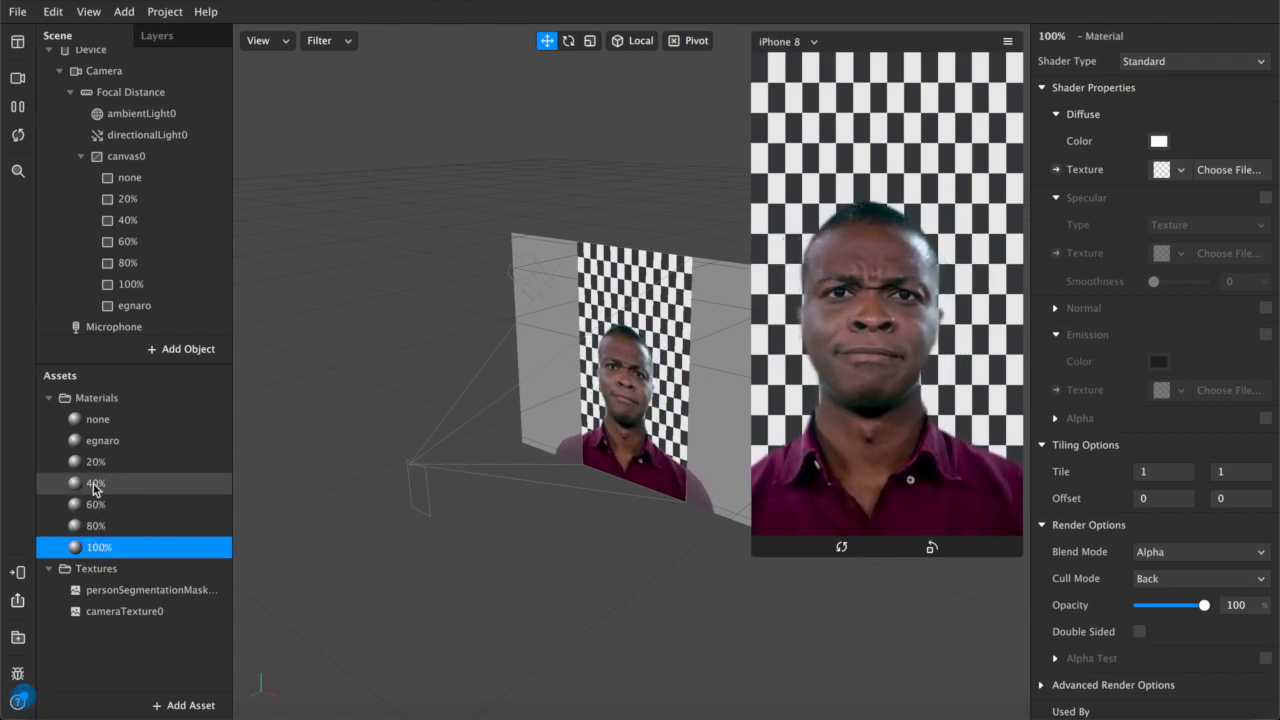
Assign the 40% material to the 40% rectangle and the 60% material to the 60% rectangle.
left_click(100, 461)
left_click(139, 206)
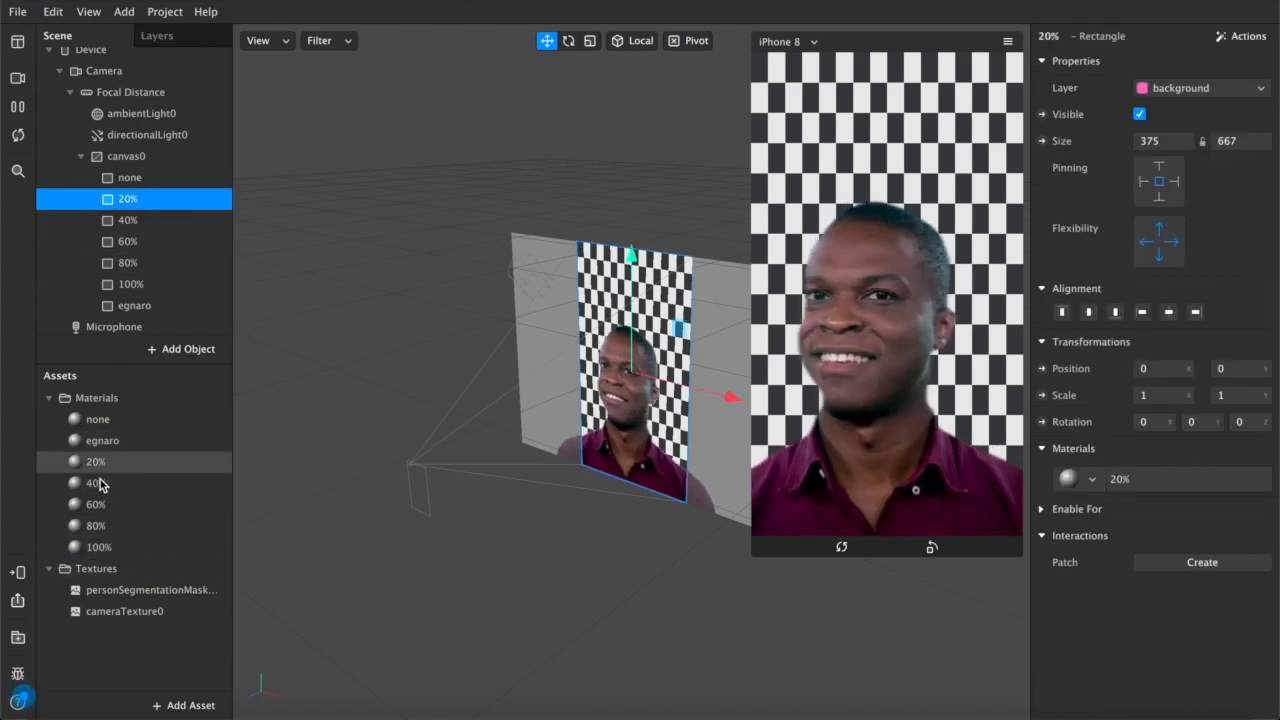
left_click(134, 222)
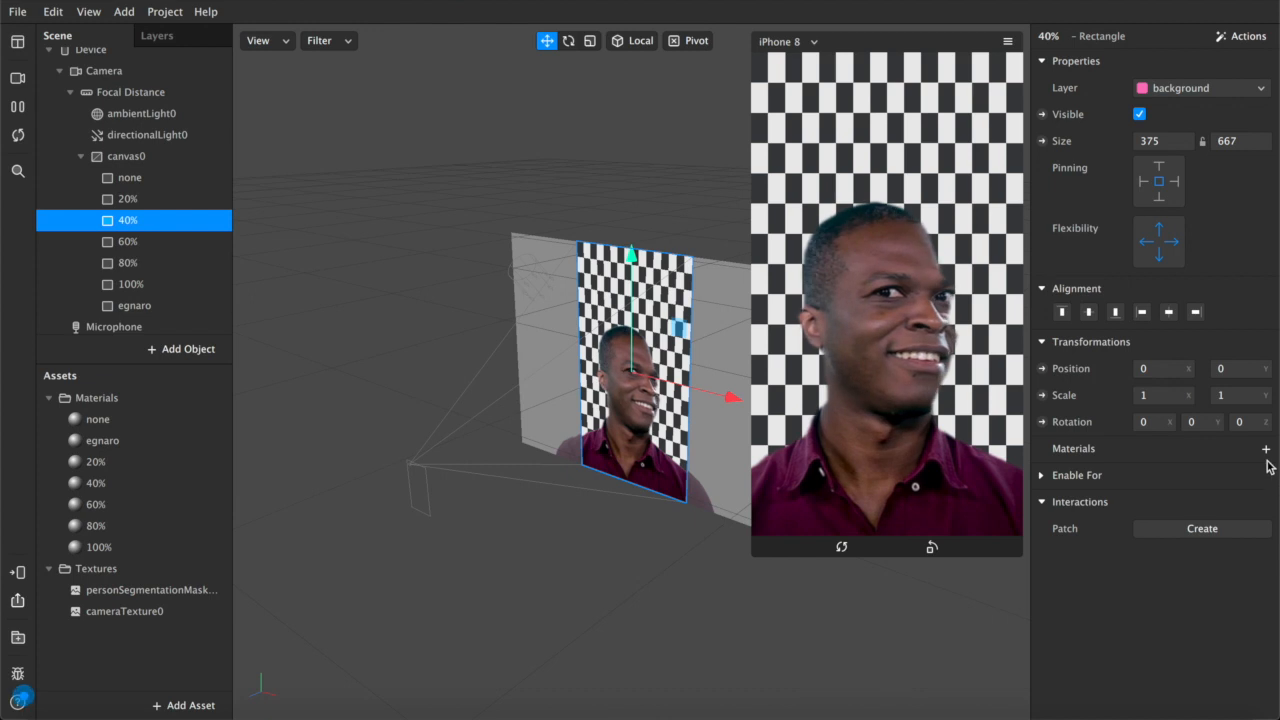
left_click(1266, 452)
left_click(1154, 527)
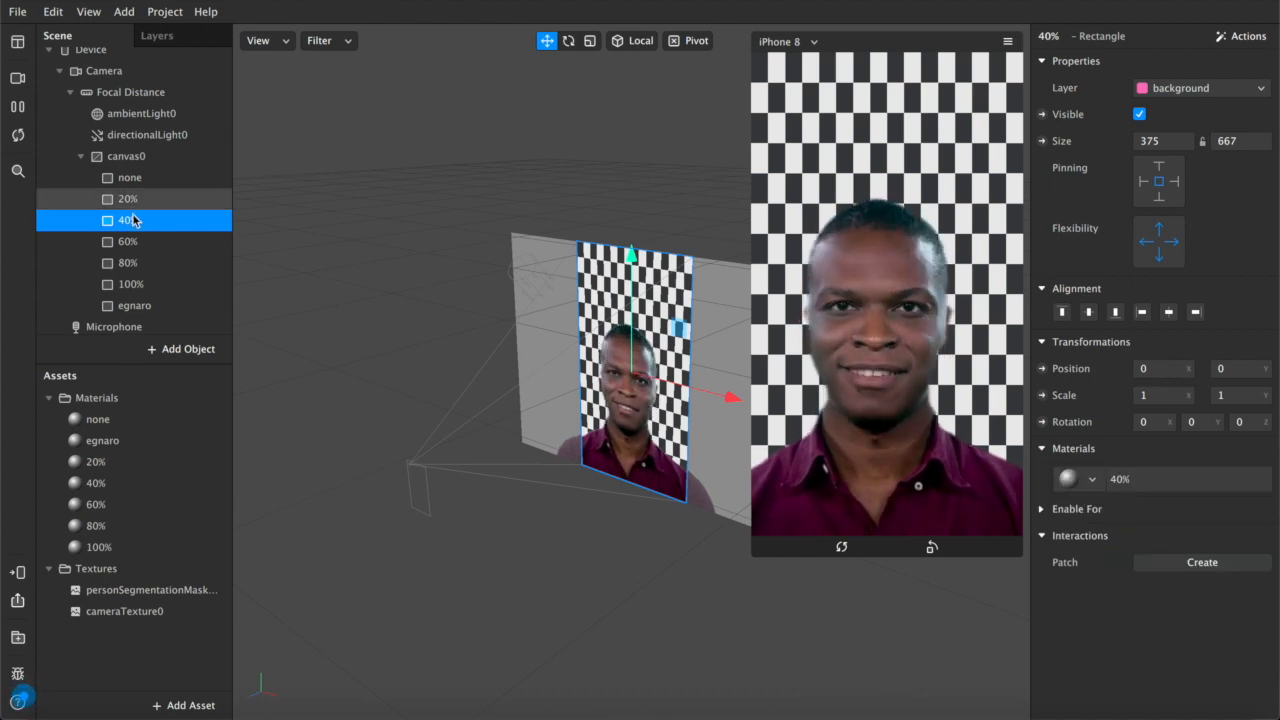
left_click(177, 236)
left_click(1268, 452)
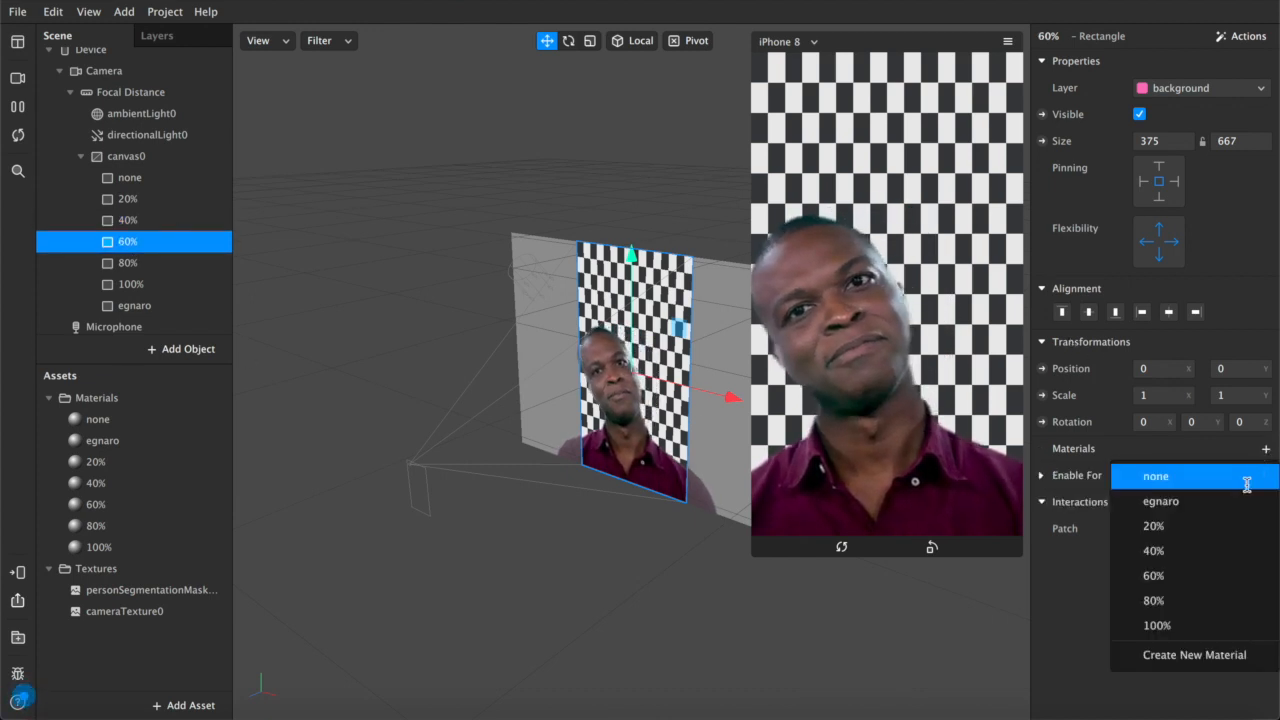
left_click(1160, 551)
Assign the 80% material to the 80% rectangle and the 100% material to the 100% rectangle.
left_click(124, 264)
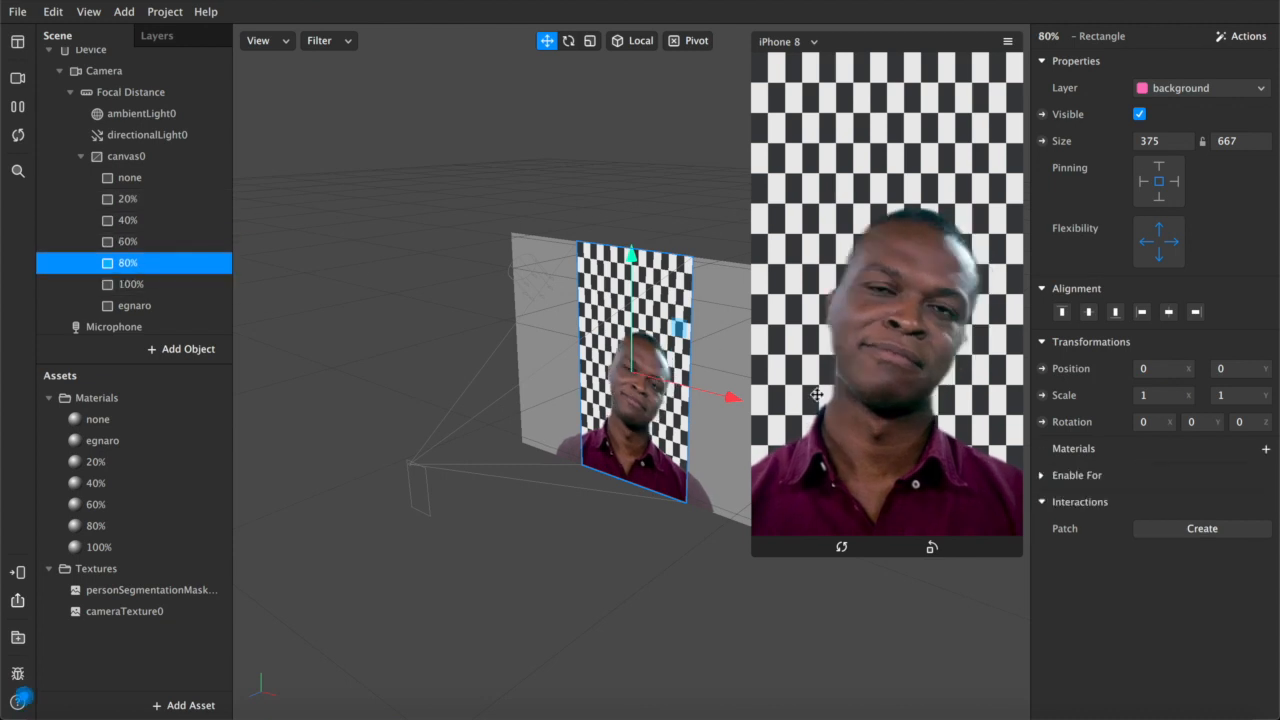
left_click(1272, 450)
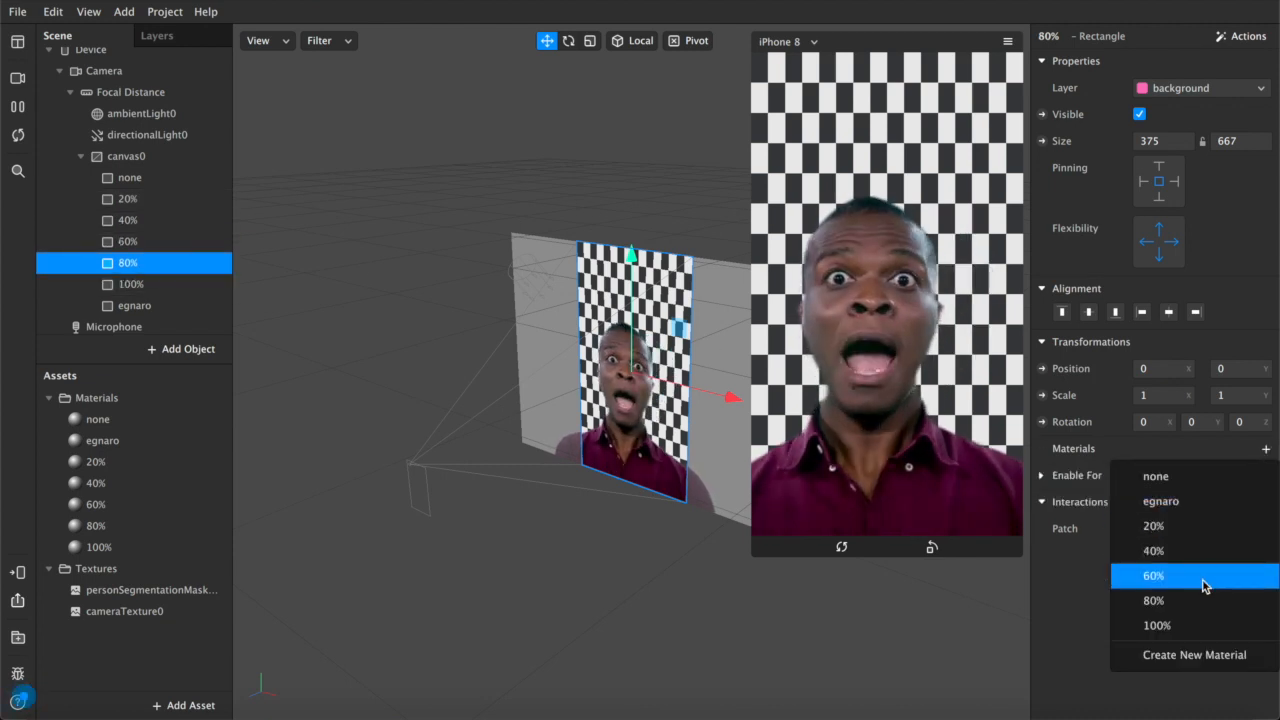
left_click(1160, 576)
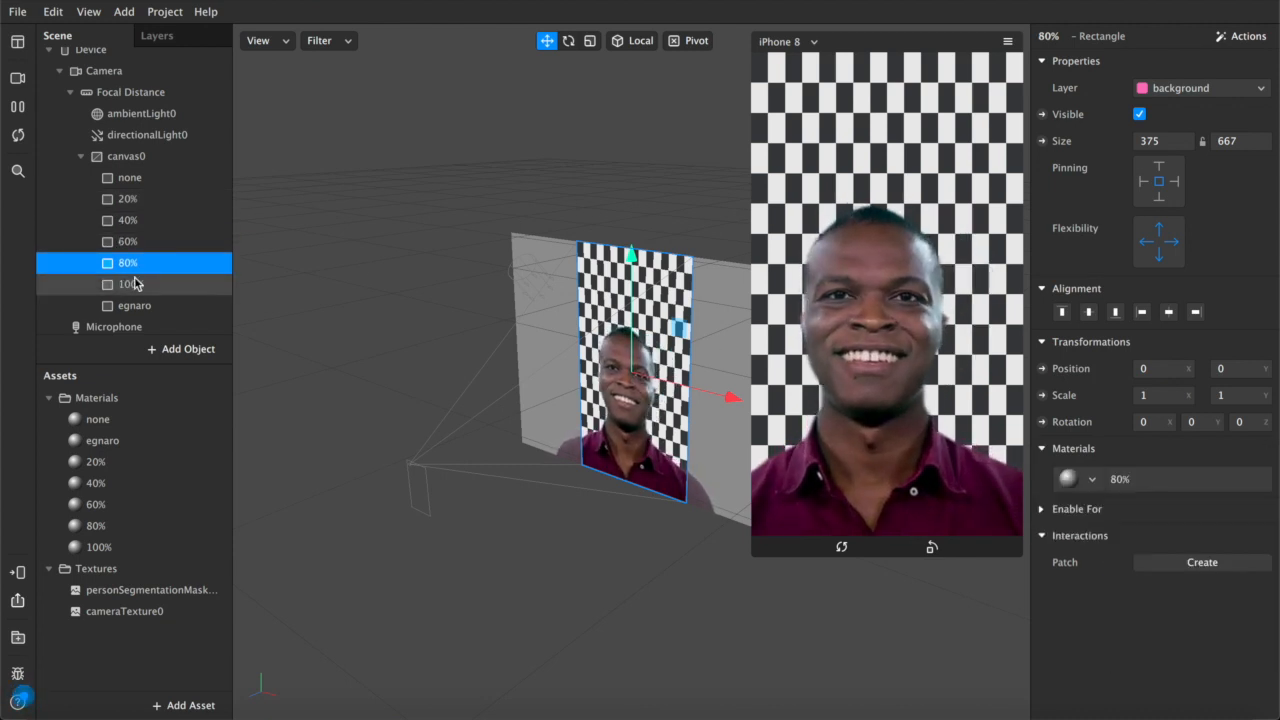
left_click(128, 284)
left_click(1269, 453)
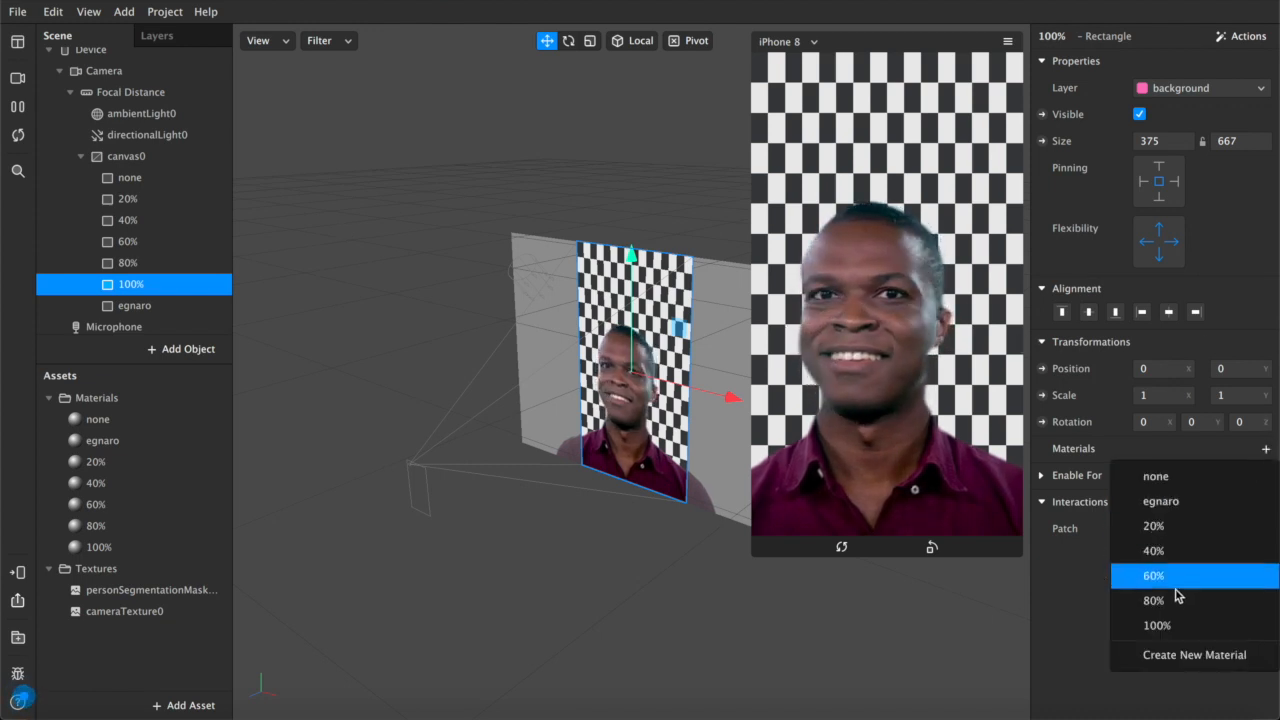
left_click(1168, 627)
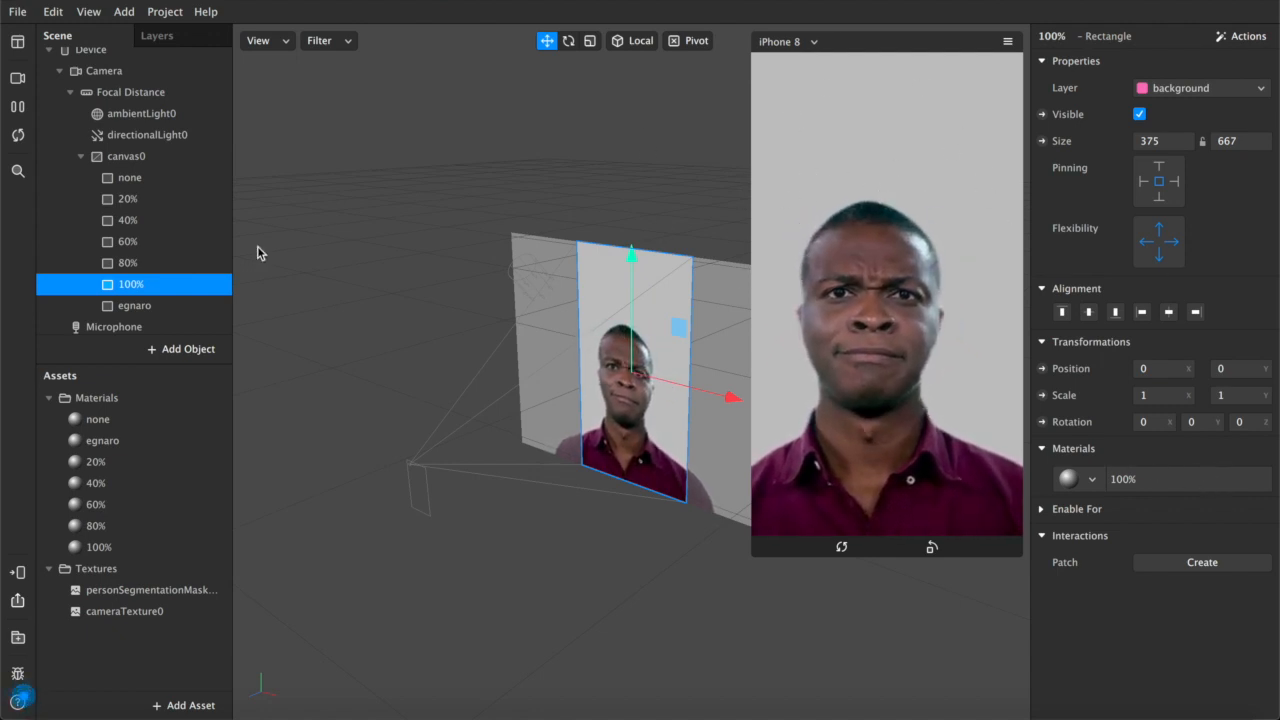
Set the shader type of all seven materials, from none to 100%, to Flat.
left_click(98, 419)
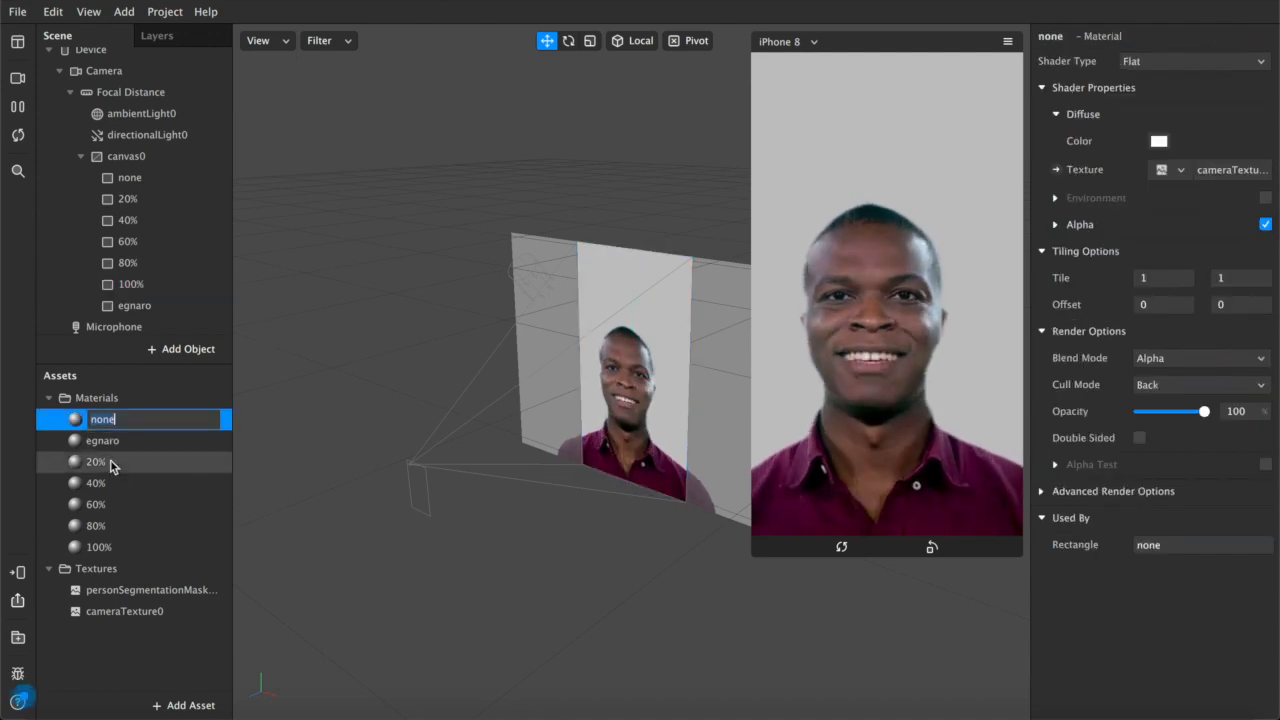
left_click(97, 545, "shift")
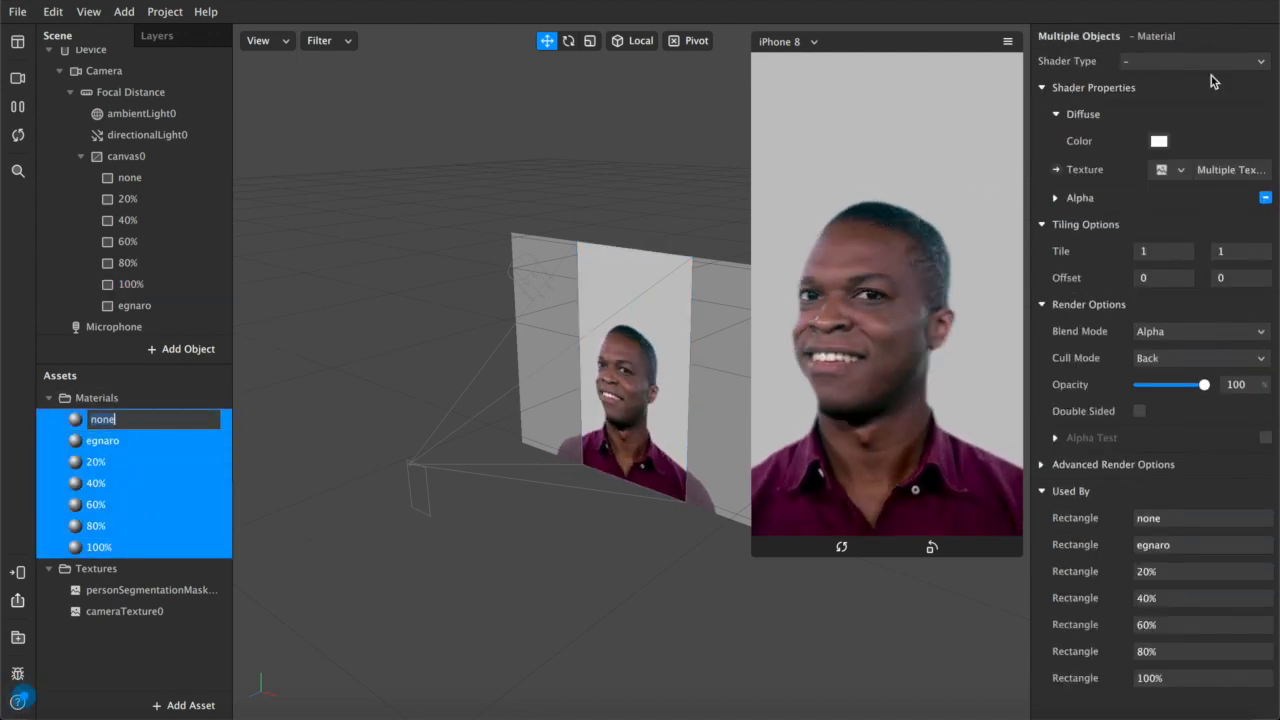
left_click(1254, 63)
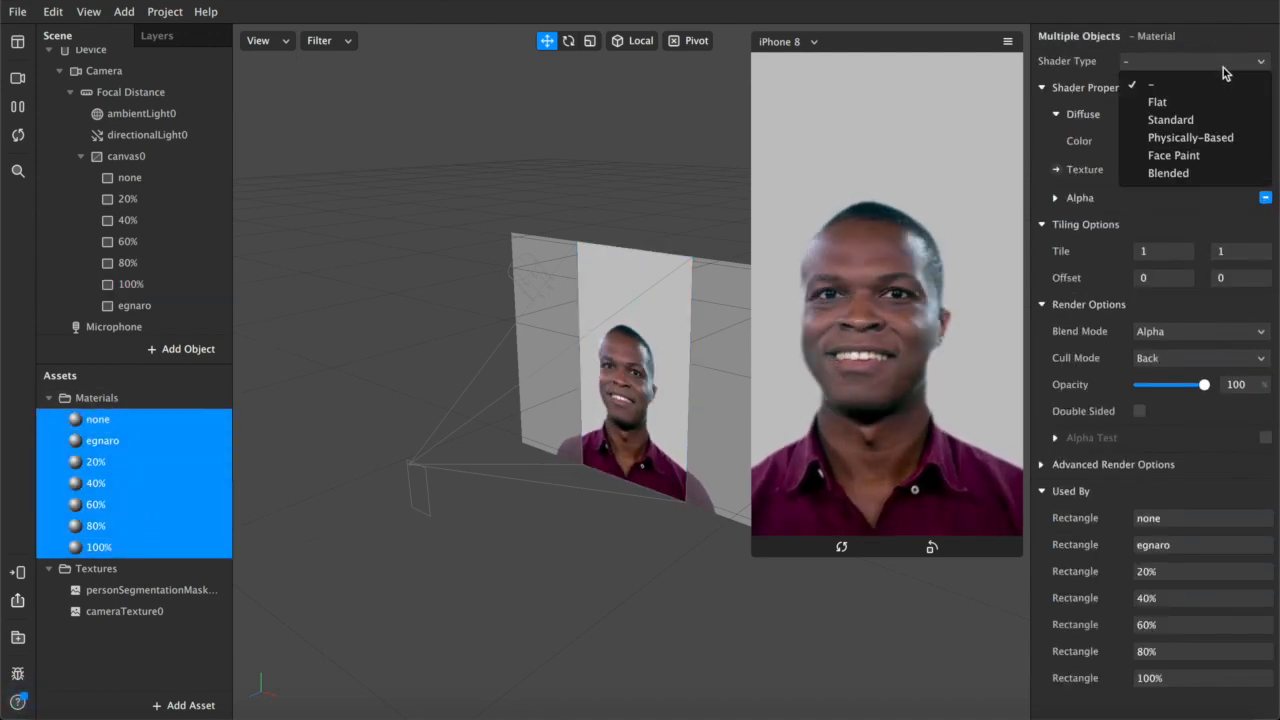
left_click(1170, 100)
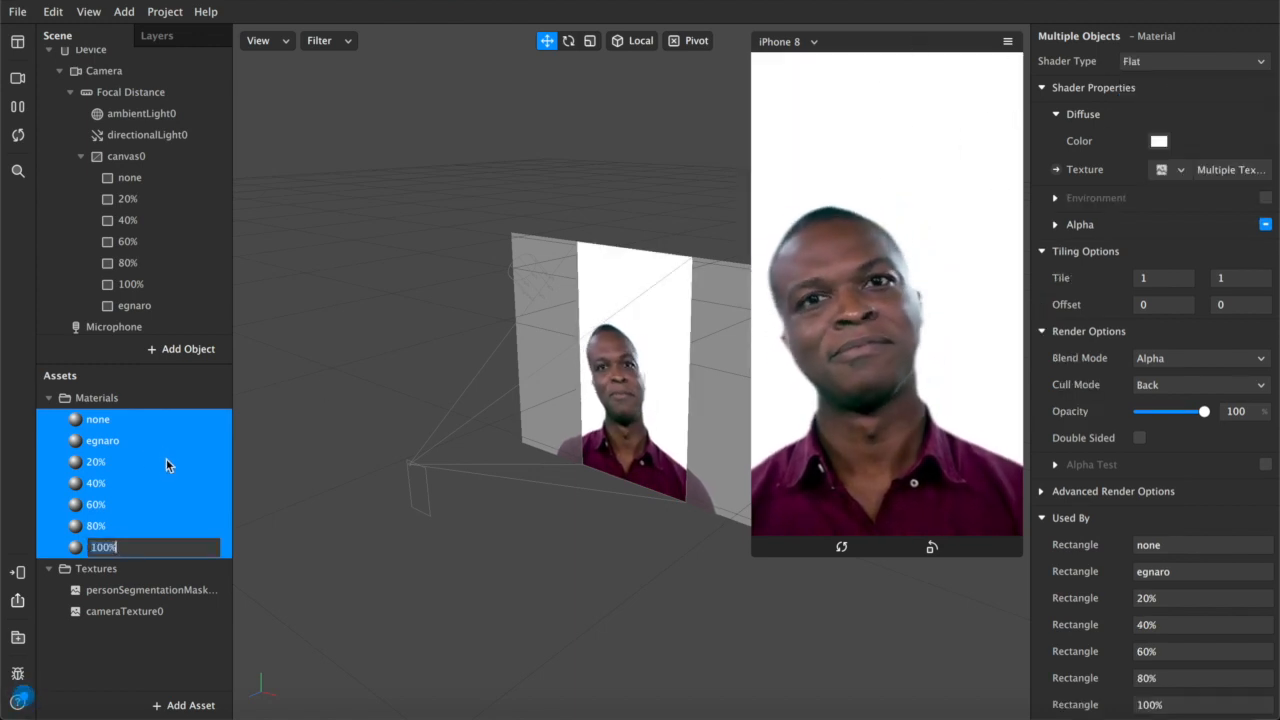
Set the diffuse colour of the egnaro, 20%, 40%, 60%, 80% and 100% materials to Tangerine orange.
left_click(95, 439)
left_click(98, 421)
left_click(104, 442)
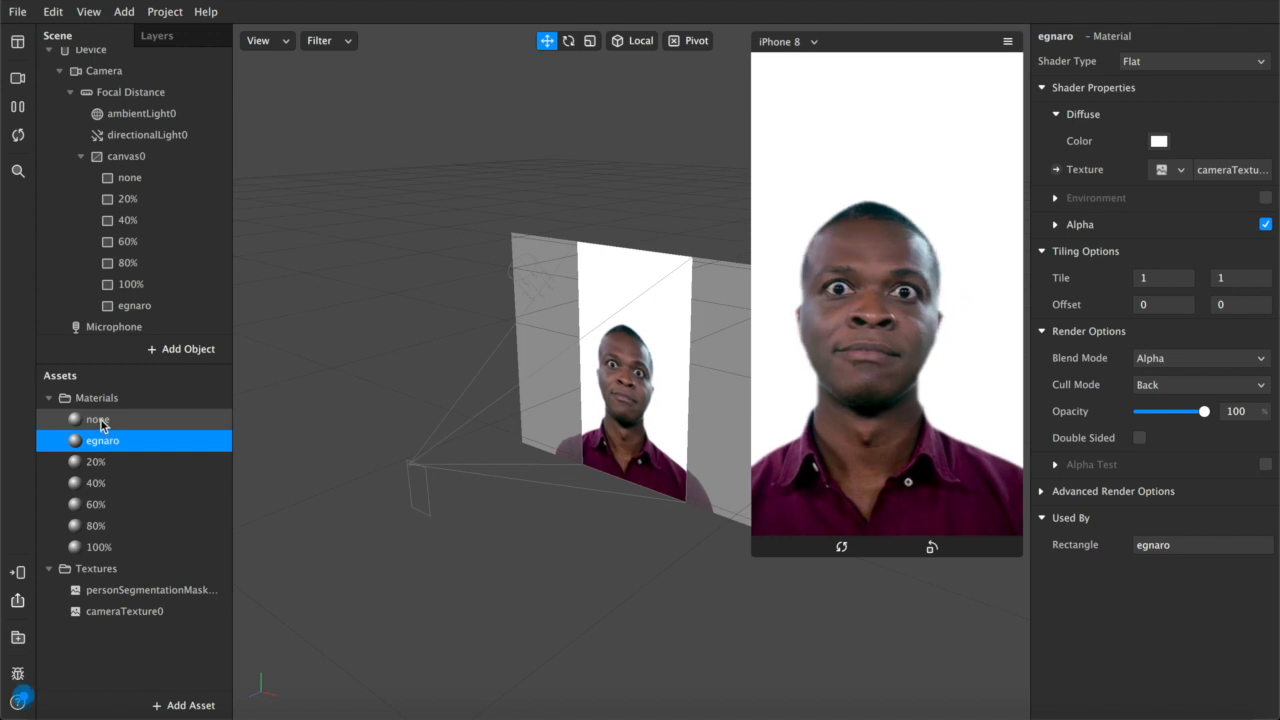
left_click(100, 547, "shift")
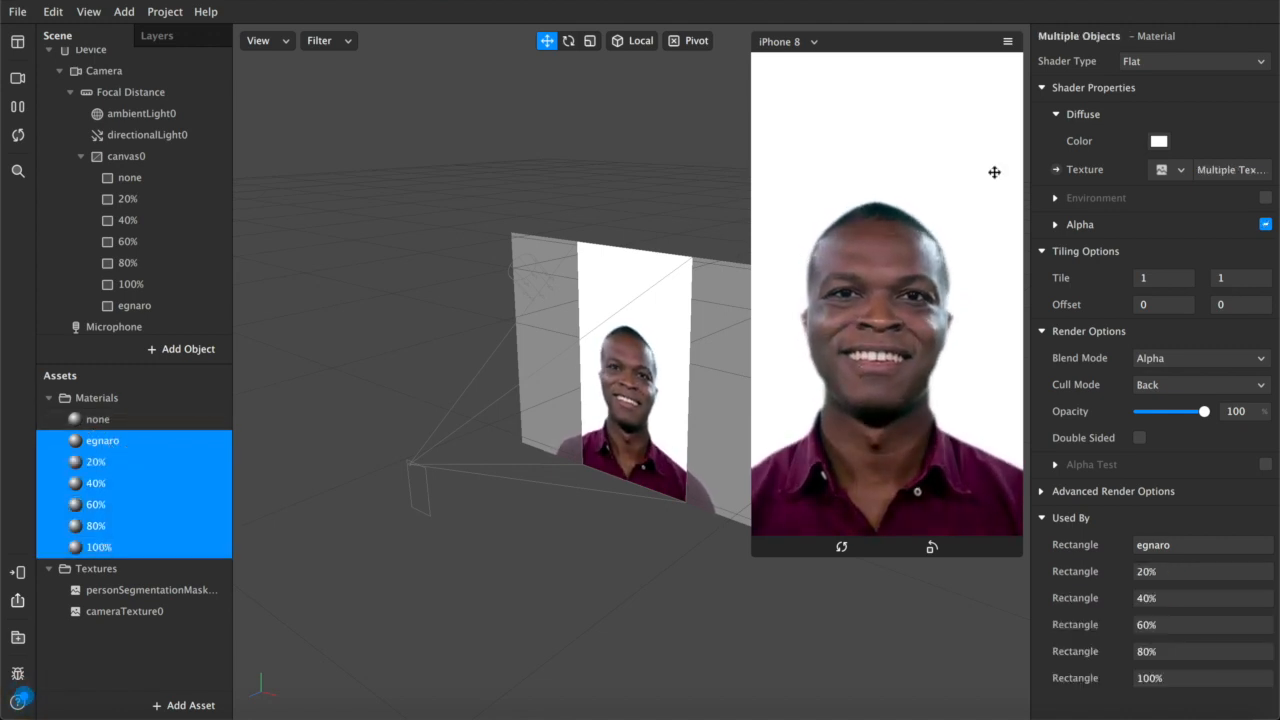
left_click(1160, 143)
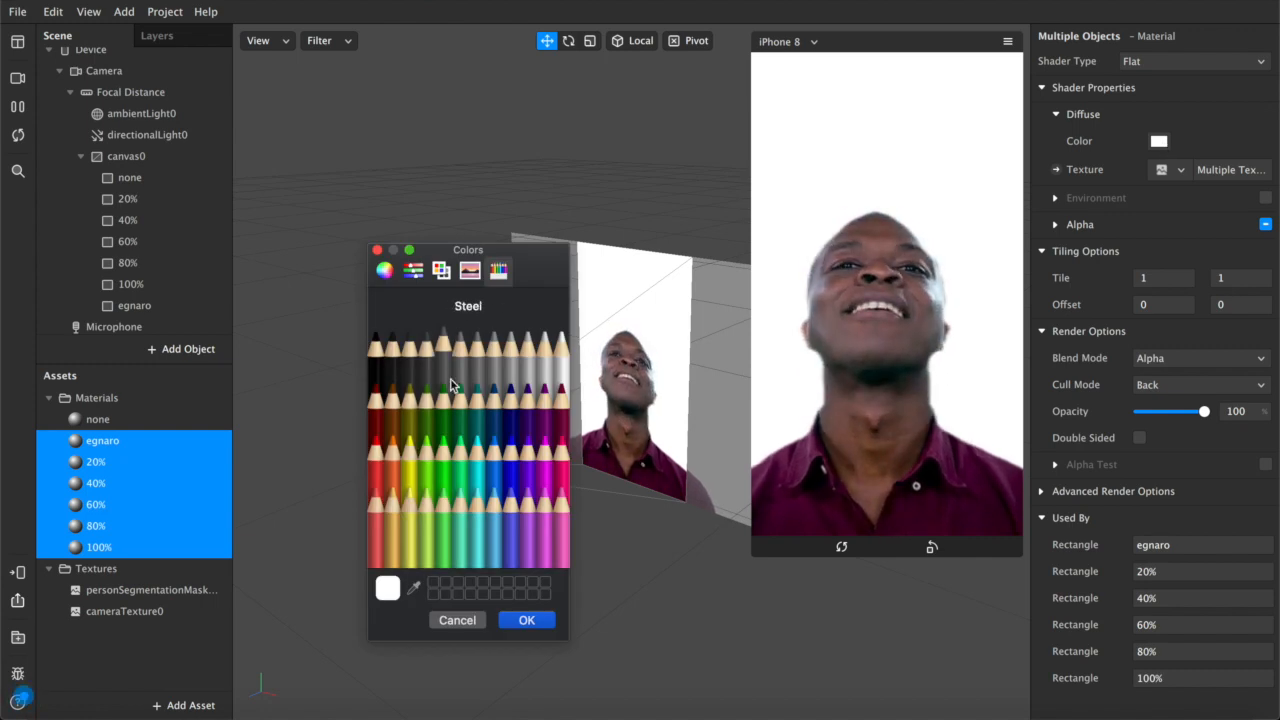
left_click(394, 462)
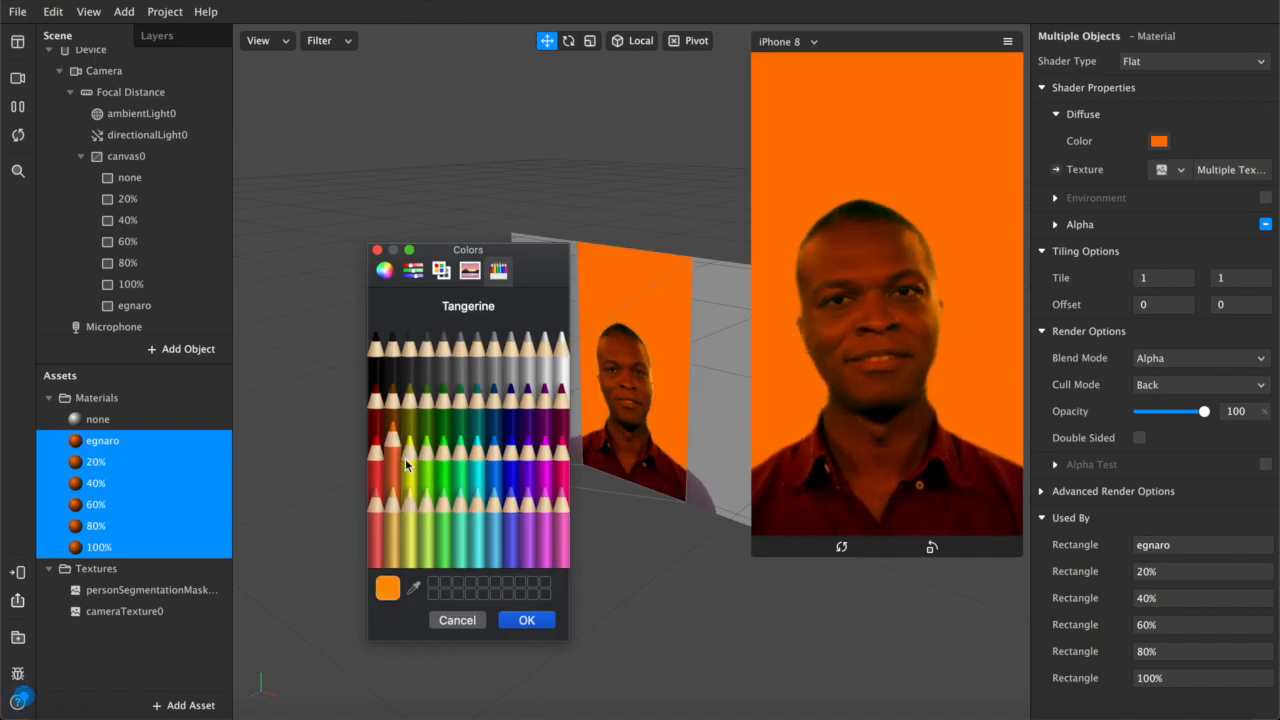
left_click(526, 620)
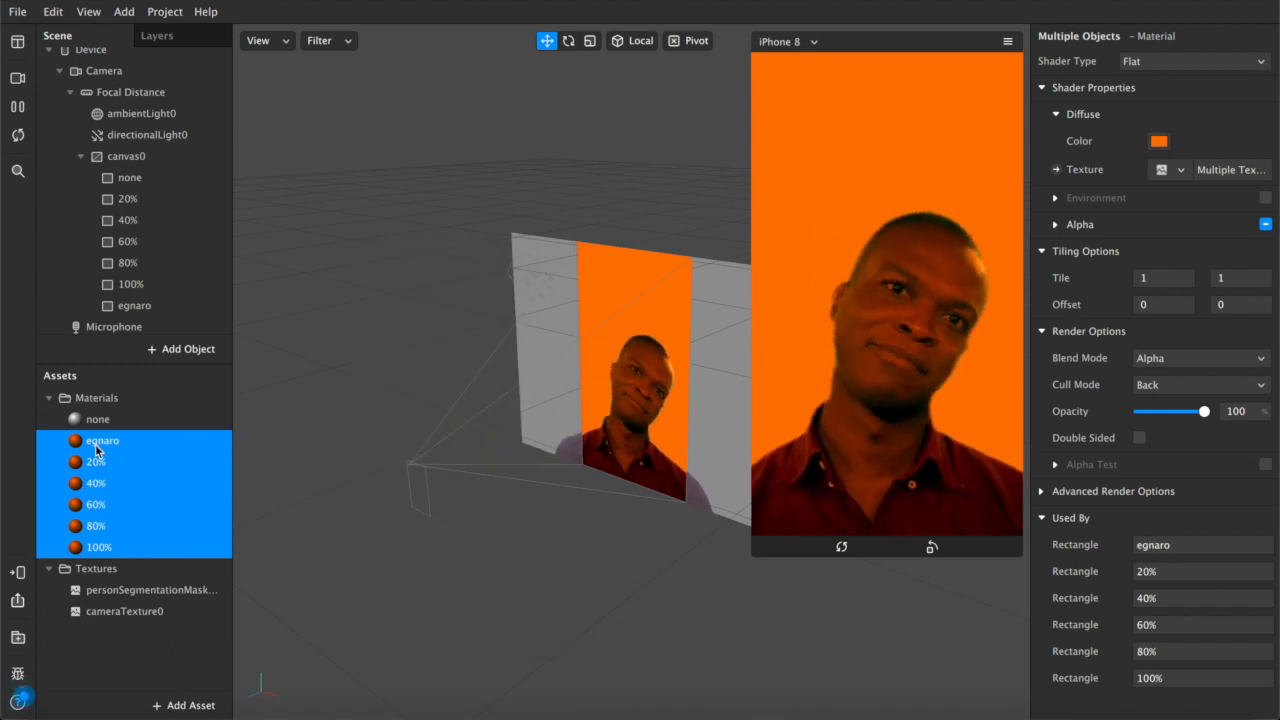
Shrink the device preview window and show the Patch Editor.
left_click_drag(753, 556, 731, 558)
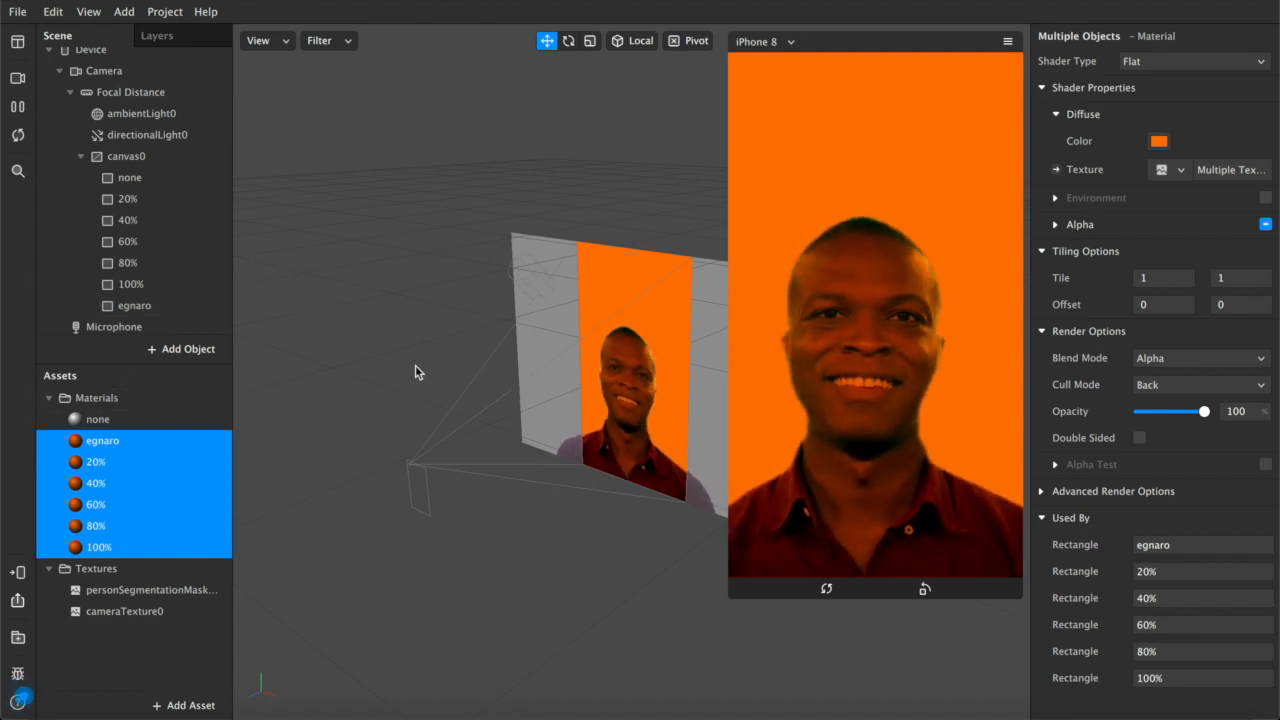
left_click(695, 459)
left_click_drag(737, 604, 814, 468)
left_click(88, 11)
left_click(101, 38)
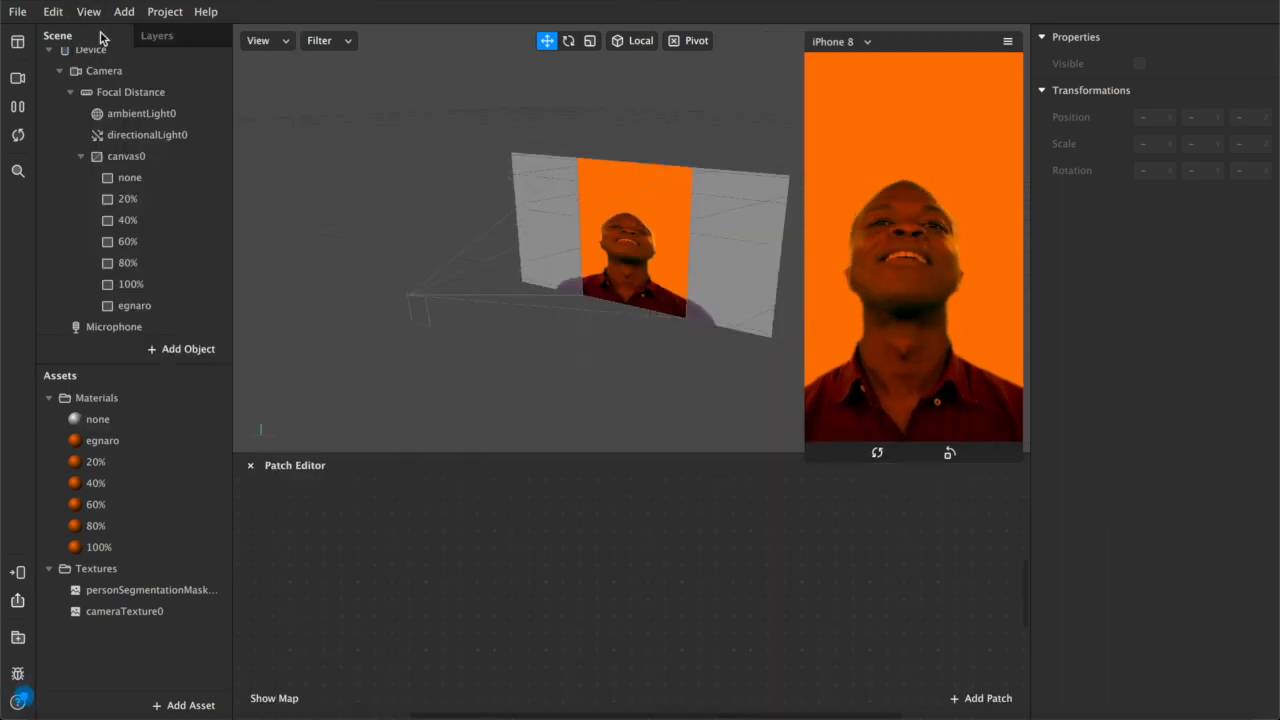
Enlarge the Patch Editor, add a Screen Tap patch near its upper left corner, and turn on touch simulation in the device preview.
left_click_drag(457, 456, 470, 402)
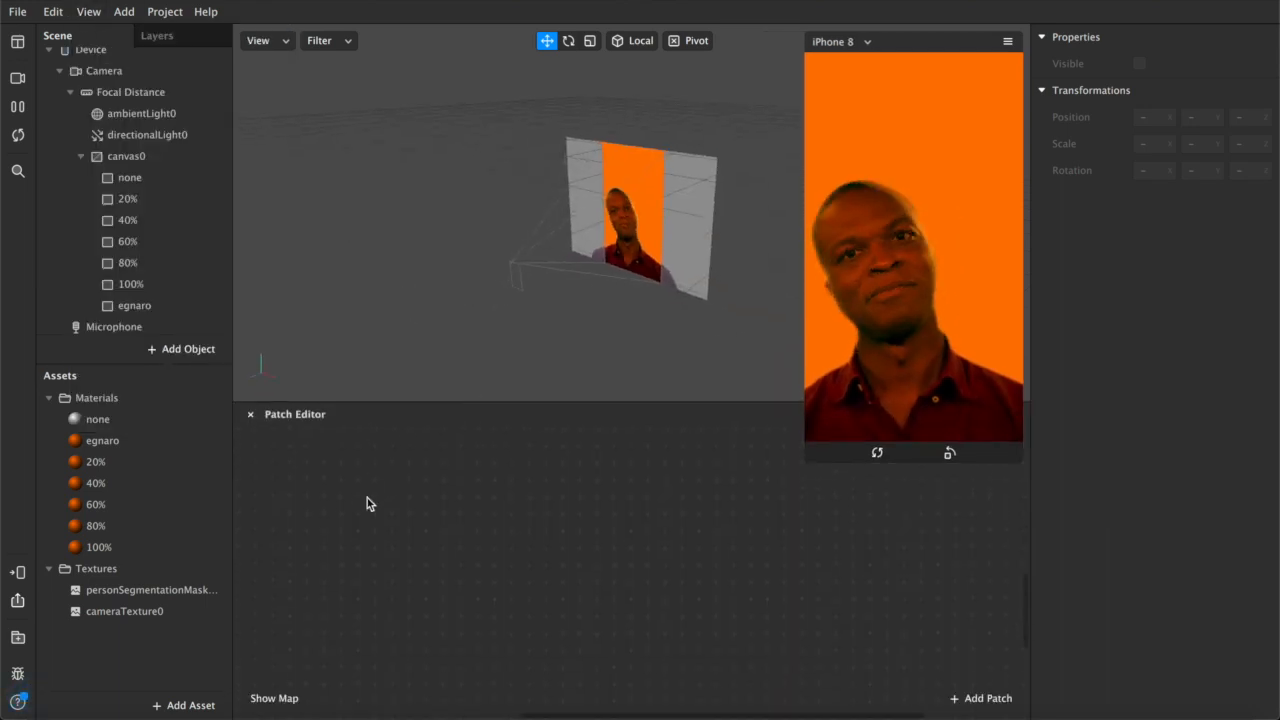
double_click(336, 540)
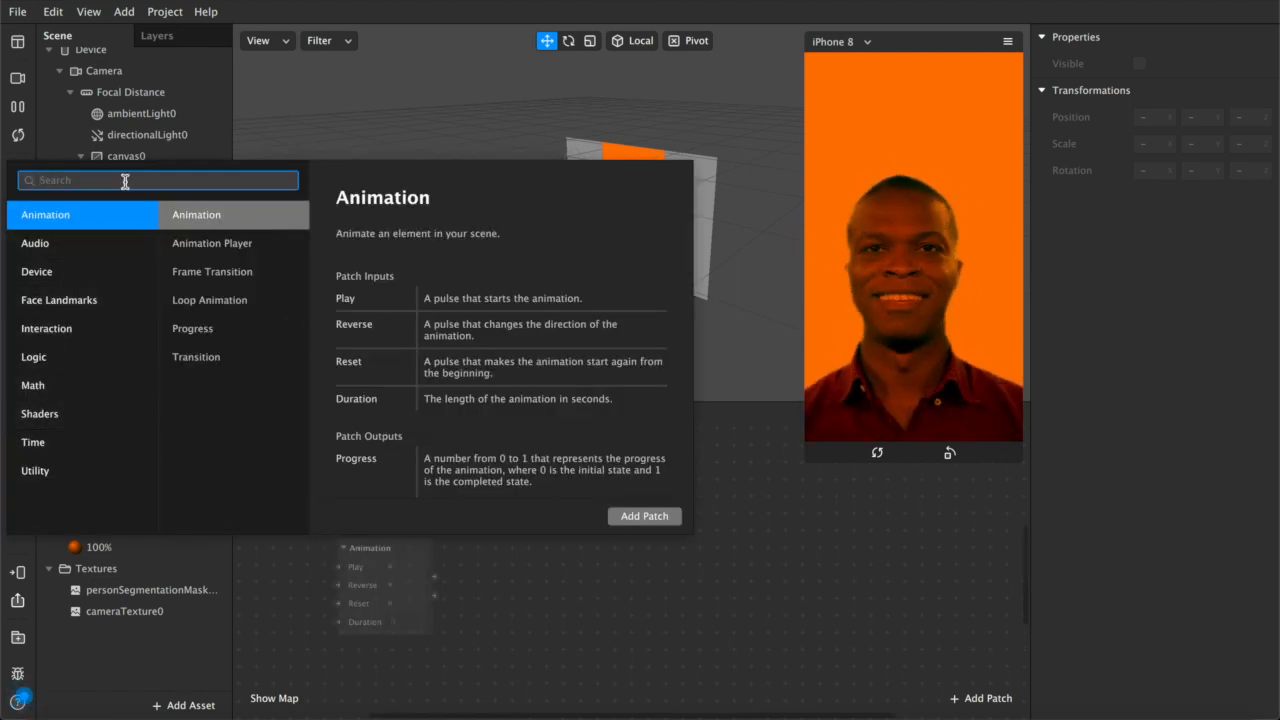
type("screen")
key("Down")
key("Down")
key("Down")
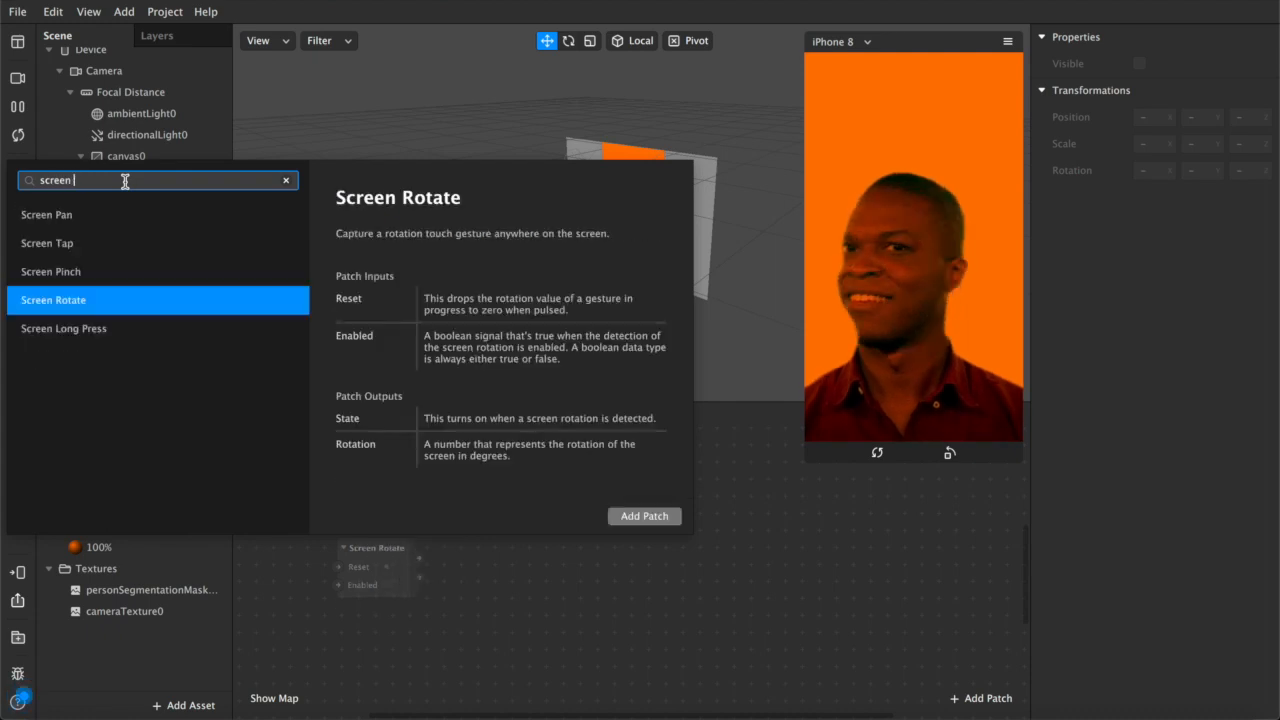
type("tap")
key("Return")
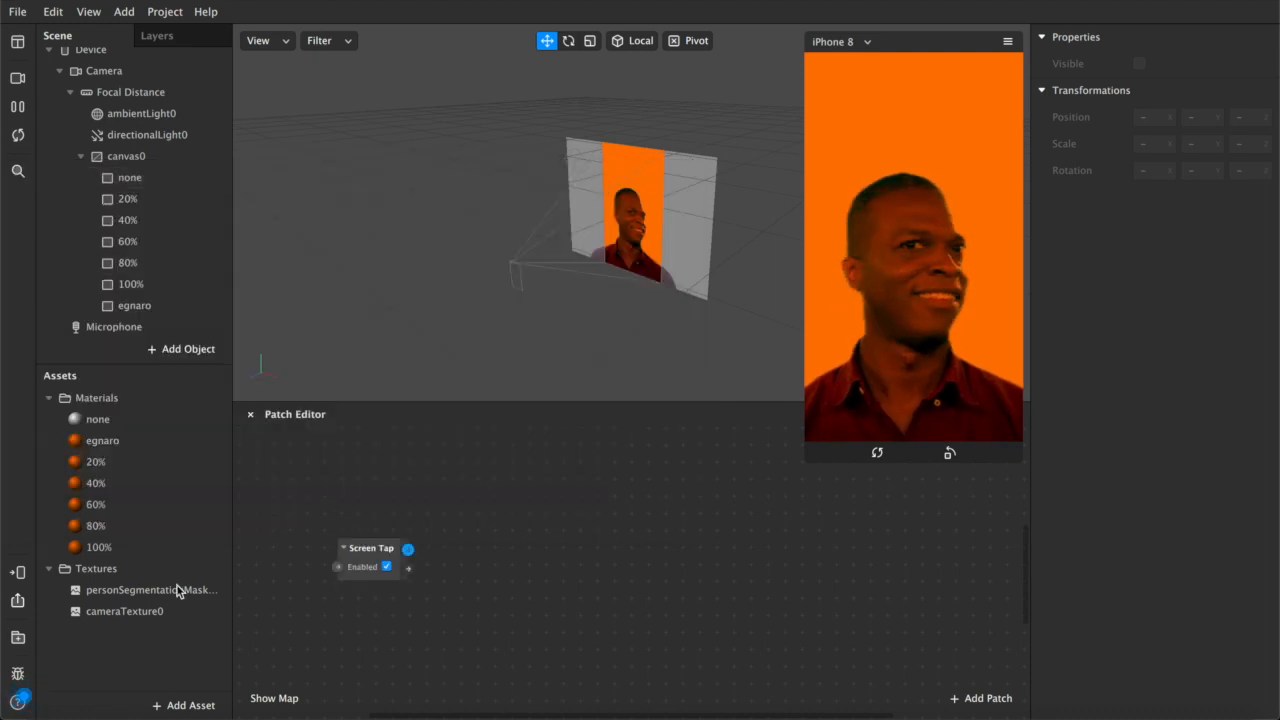
left_click_drag(362, 549, 300, 509)
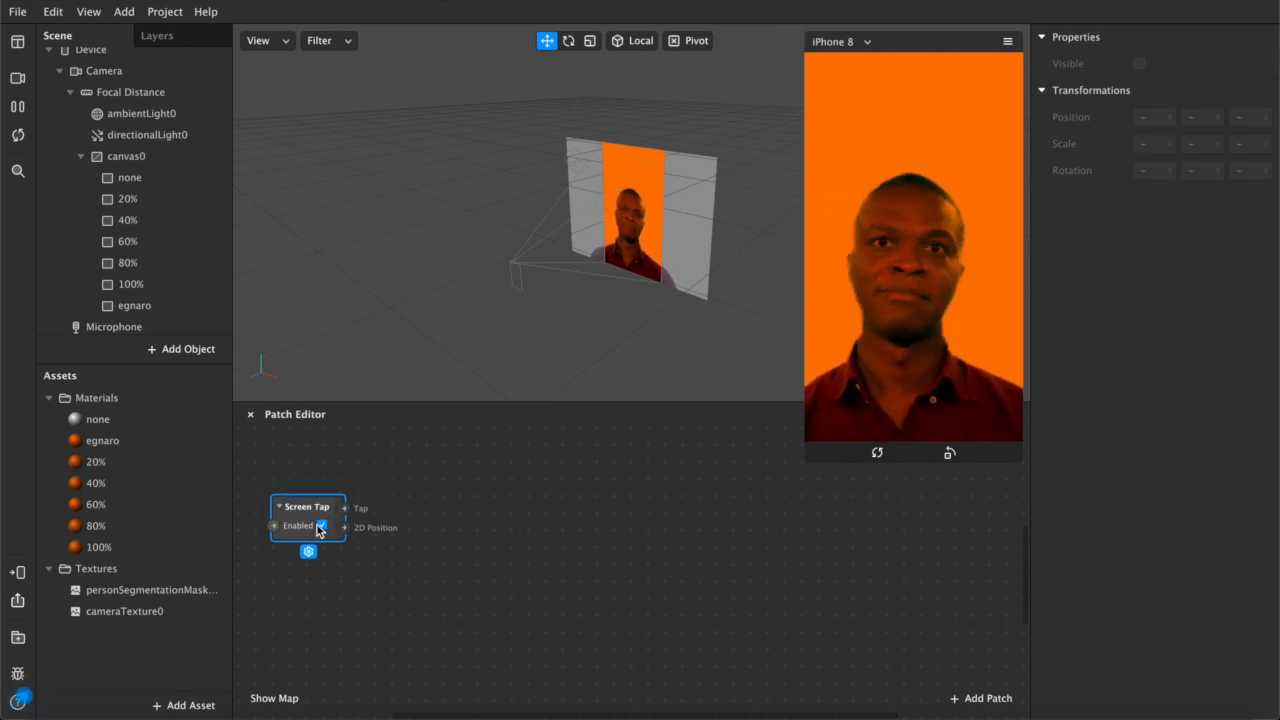
left_click(1010, 47)
left_click(1040, 78)
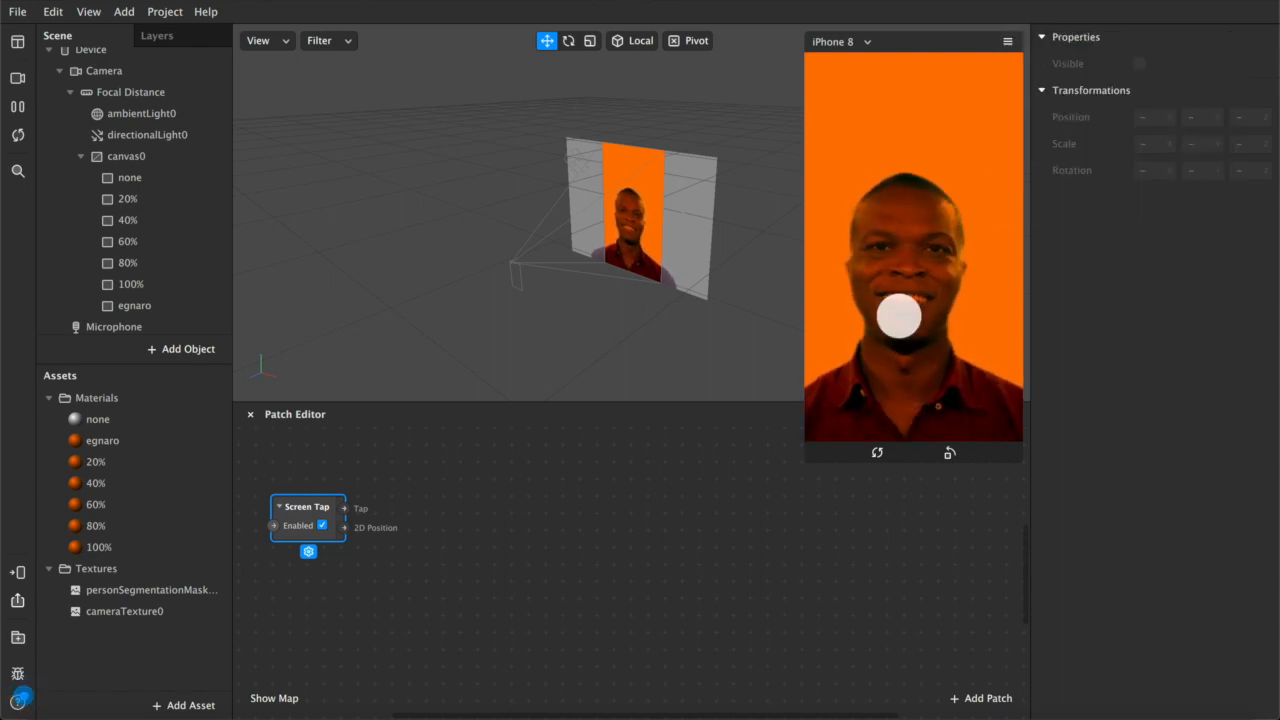
Add a Counter patch whose Increase input is fed by the Screen Tap's Tap output, and place it beside that patch.
left_click_drag(344, 509, 426, 507)
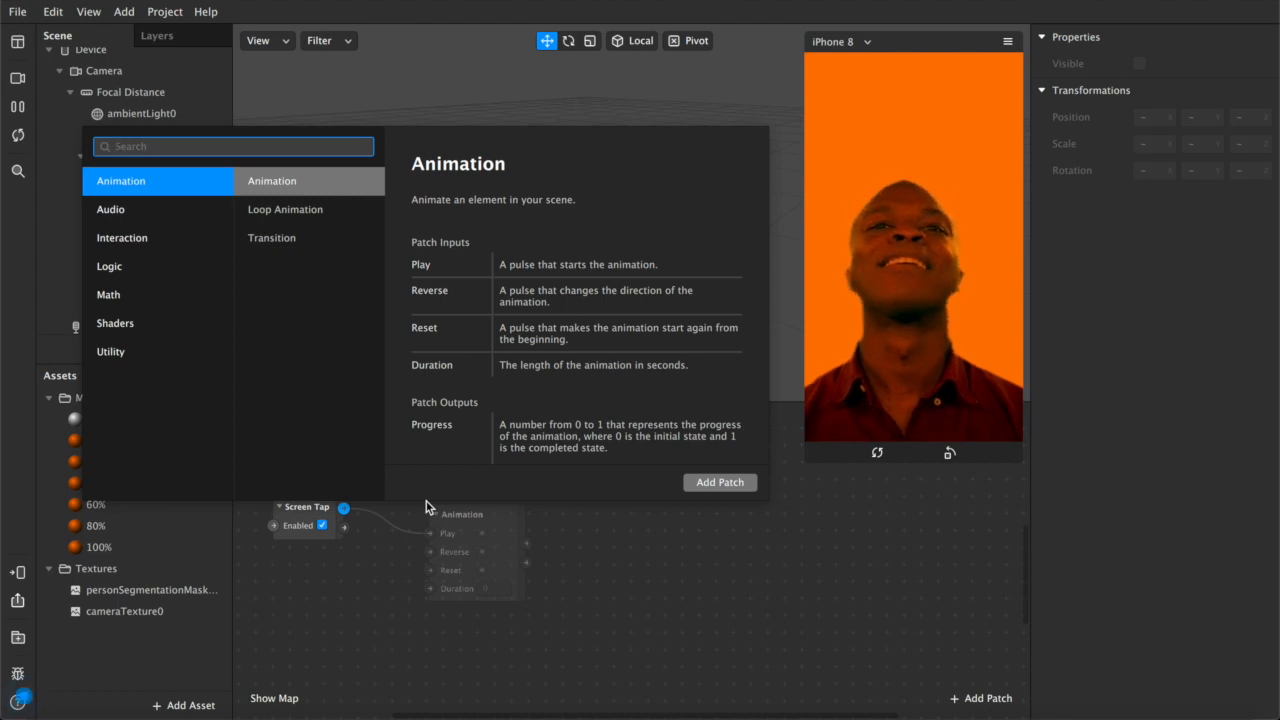
type("counter")
key("Return")
left_click_drag(450, 510, 394, 482)
Add an Equals Exactly patch fed by the Counter's Count output and place it beside the Counter.
left_click_drag(503, 538, 580, 534)
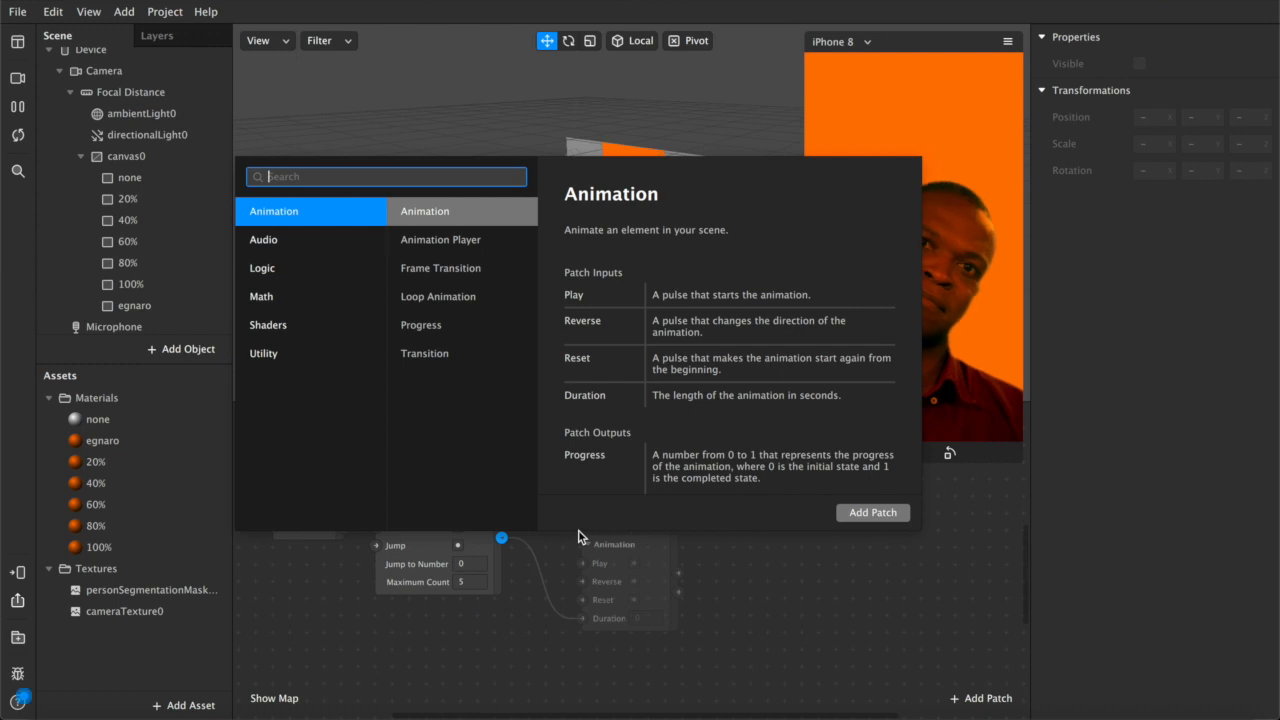
type("equals")
key("Down")
key("Return")
left_click_drag(614, 528, 585, 468)
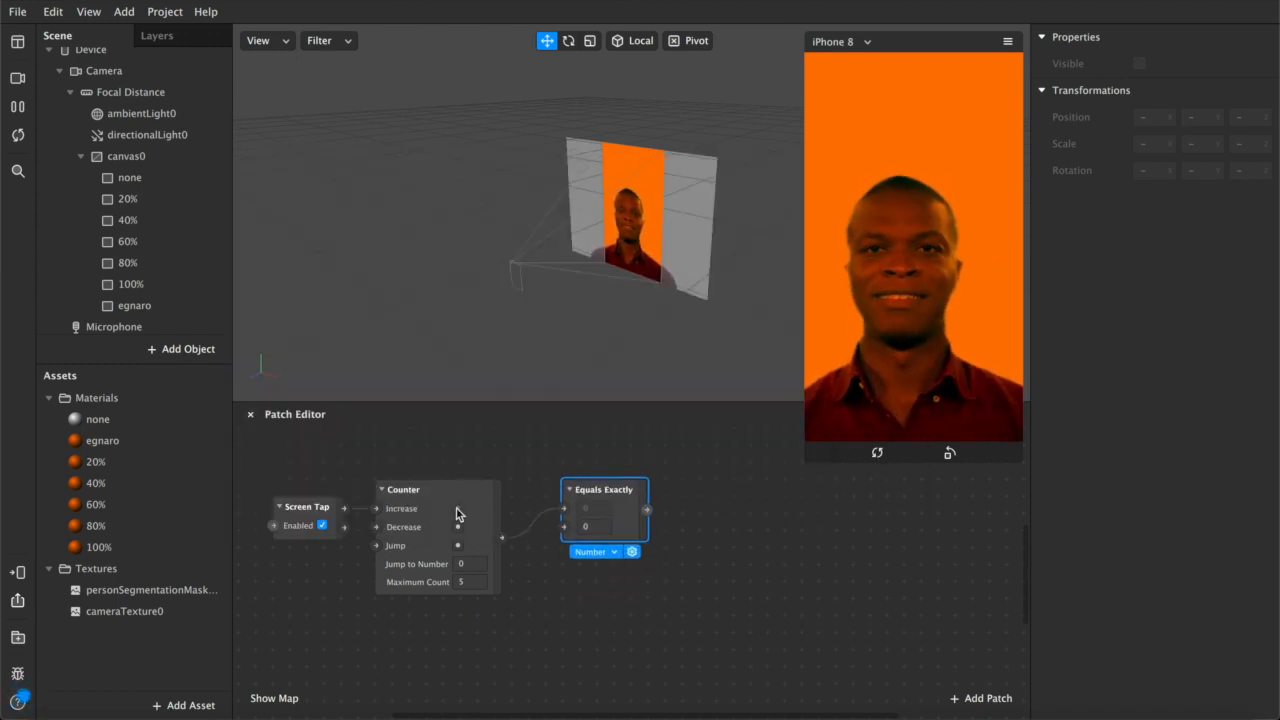
left_click(464, 564)
left_click(512, 455)
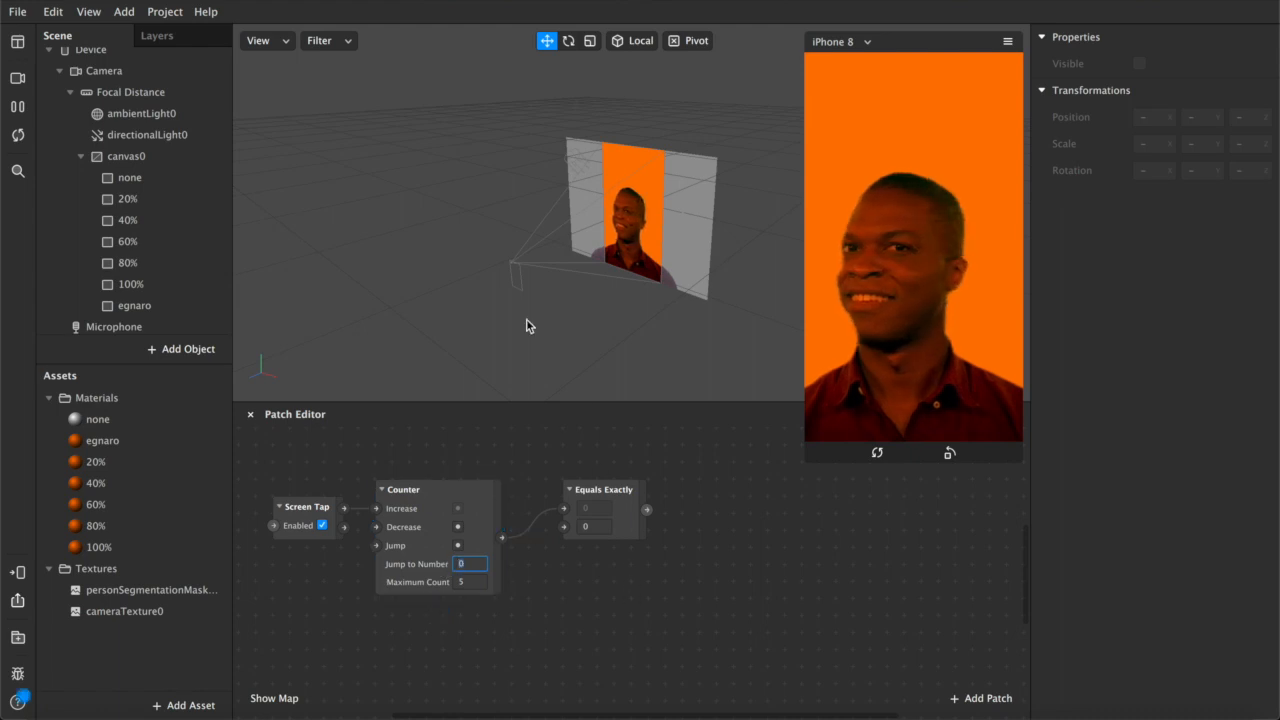
Move the Equals Exactly patch up and duplicate it six times, keeping every copy connected to the Counter.
left_click(128, 200)
left_click_drag(608, 490, 577, 455)
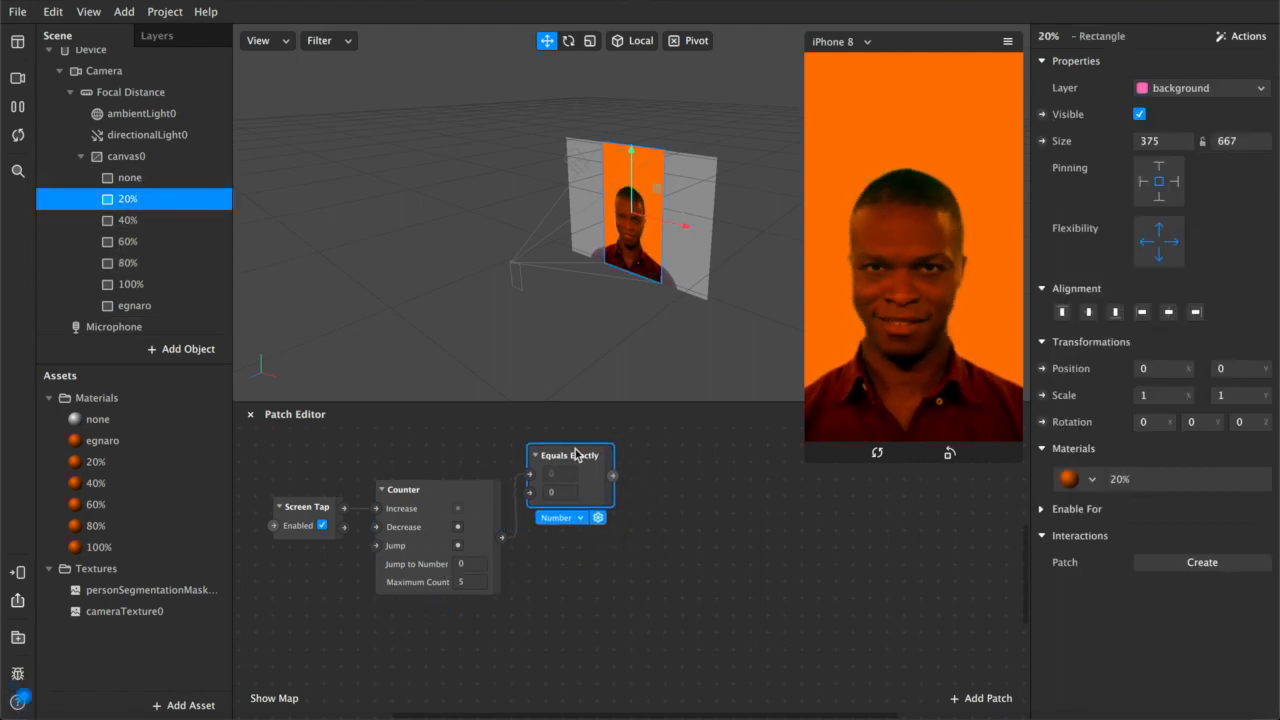
key("ctrl+d")
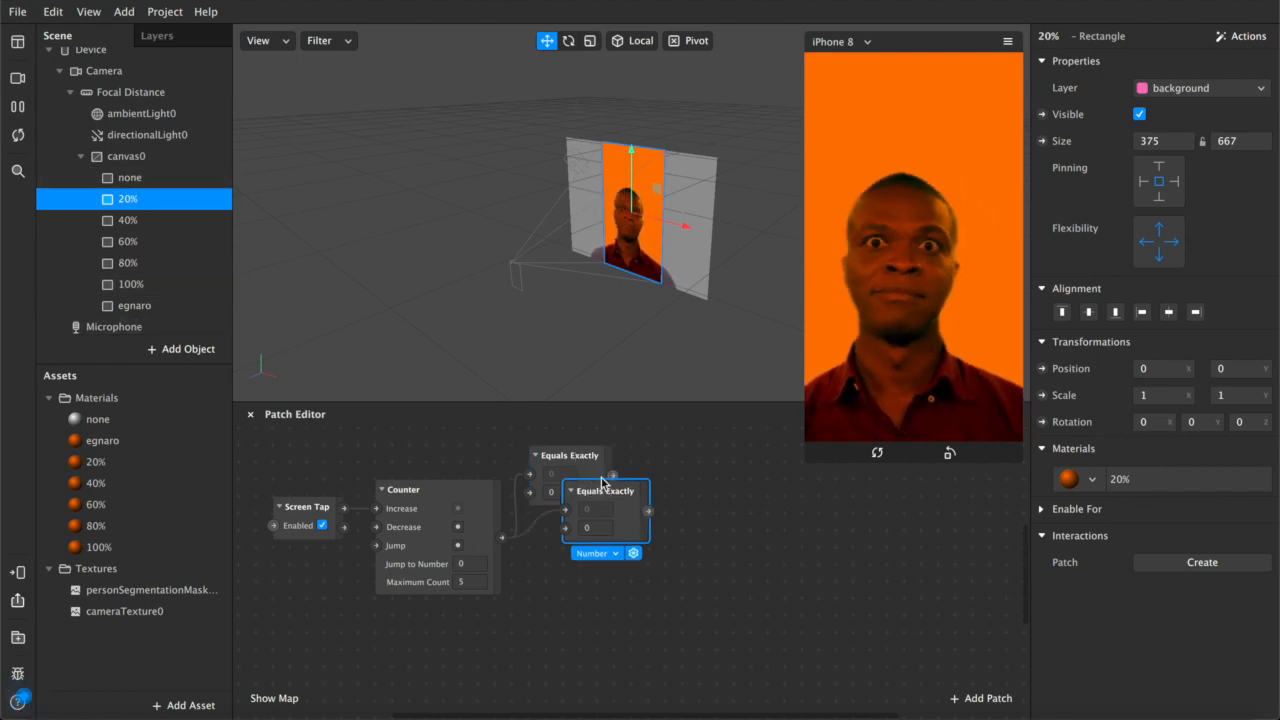
key("ctrl+d")
key("ctrl+d")
scroll(815, 605, "right", 3)
scroll(815, 605, "down", 1)
Set the comparison values of the six duplicated Equals Exactly patches to 1, 2, 3, 4, 5 and 6 in order.
left_click(527, 512)
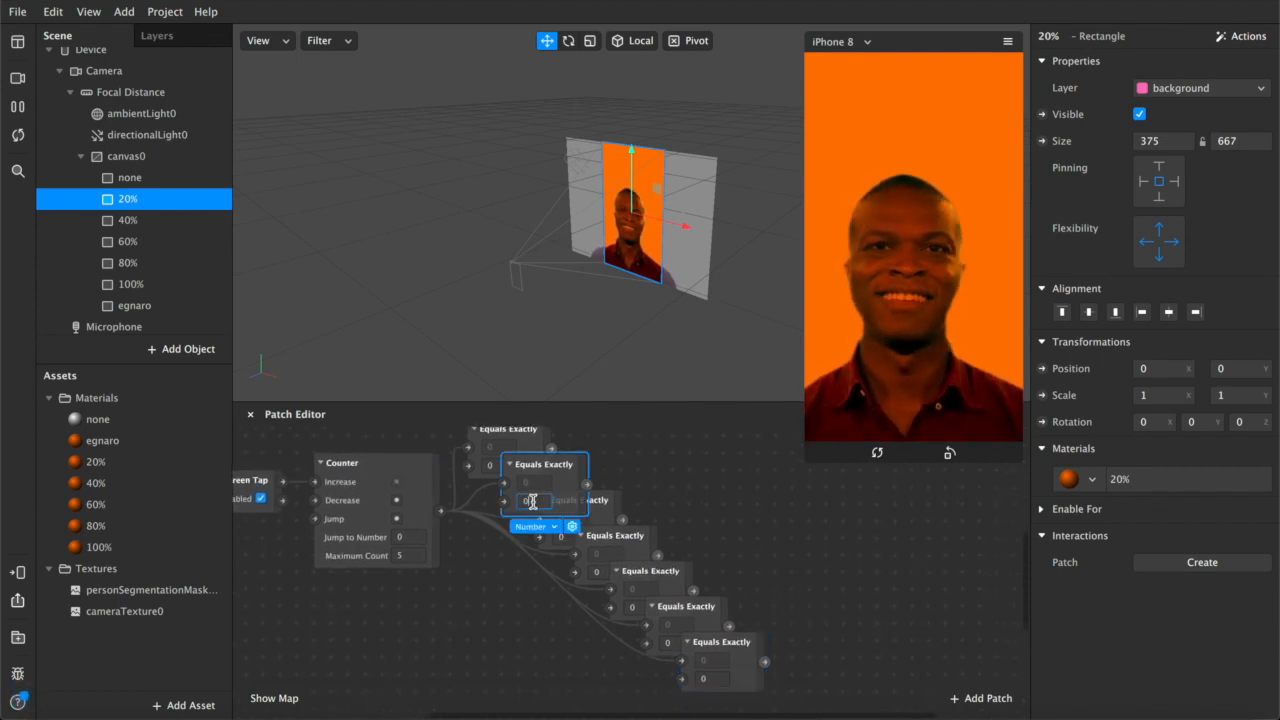
left_click(567, 538)
left_click(602, 572)
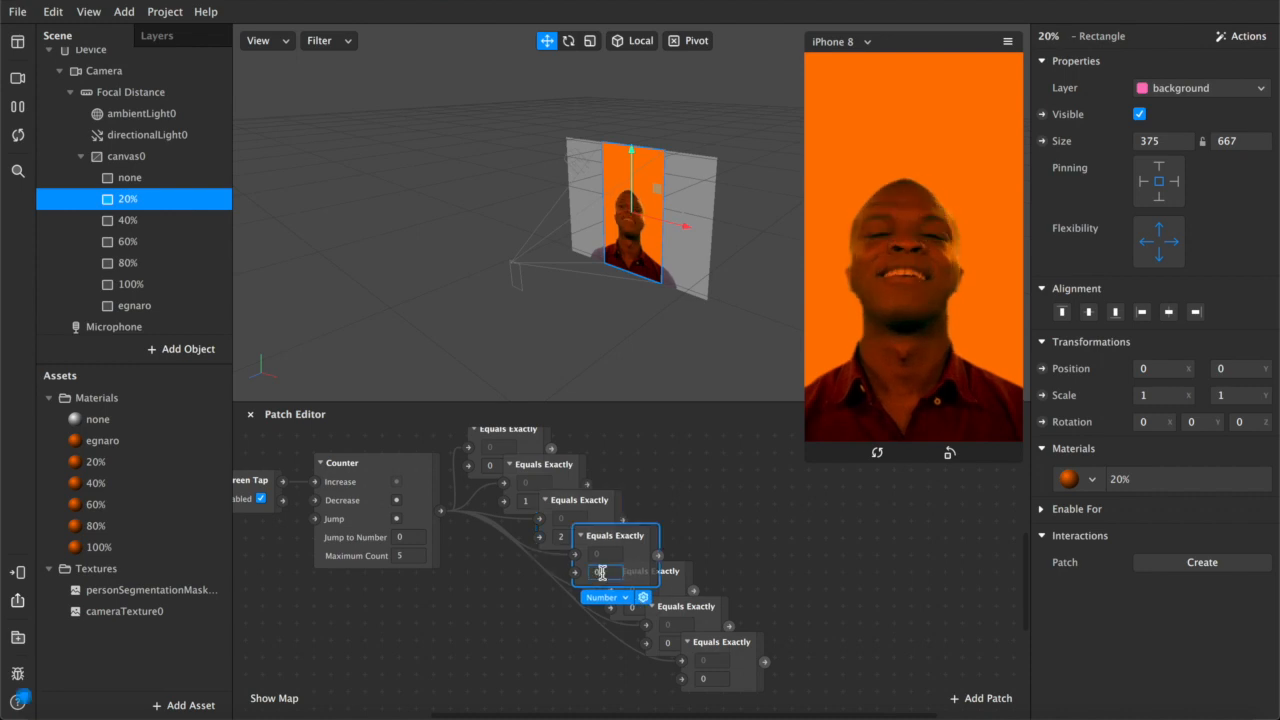
left_click(640, 611)
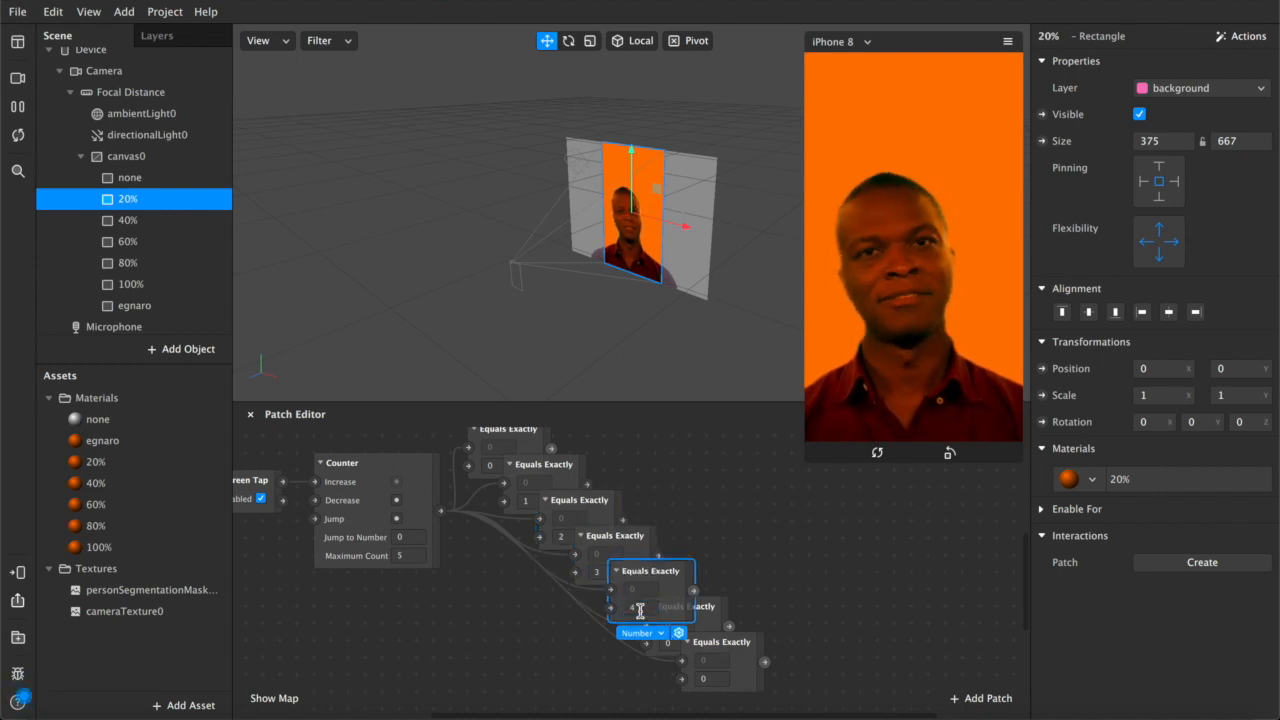
type("4")
left_click(676, 645)
left_click(716, 681)
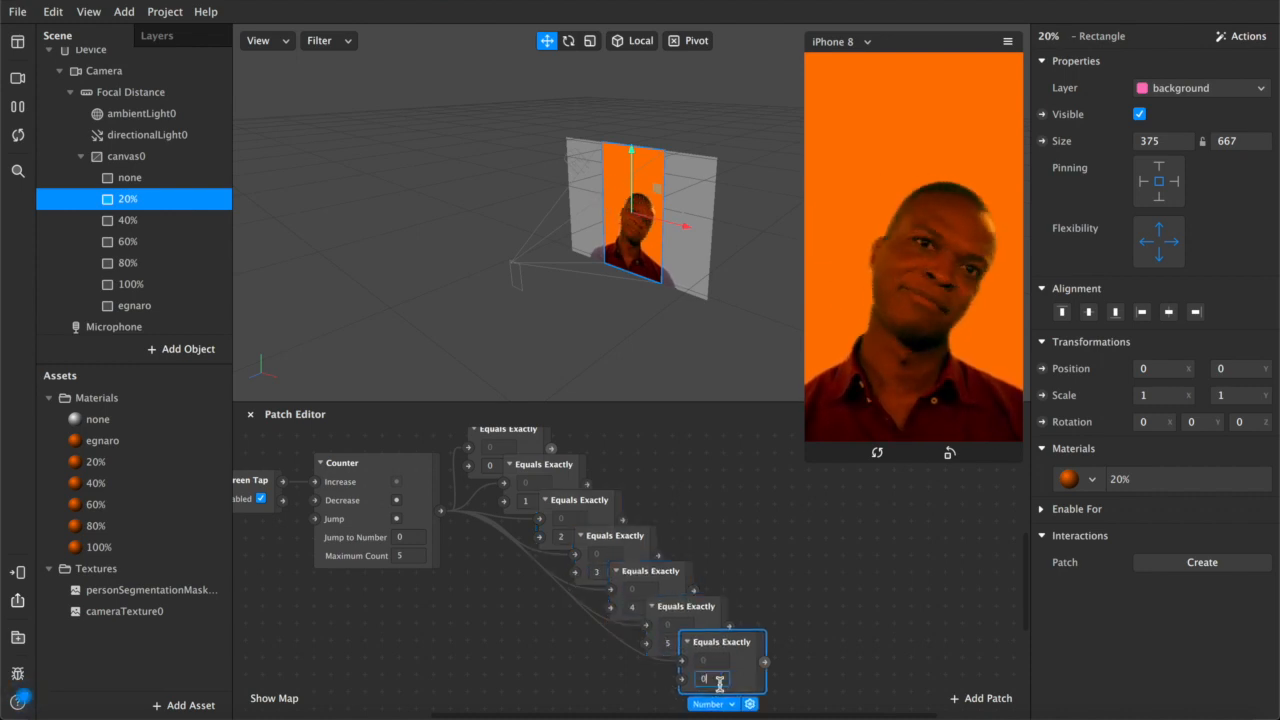
Set the Counter's Maximum Count to 7.
left_click(381, 561)
left_click(402, 557)
type("7")
key("Return")
left_click(487, 463)
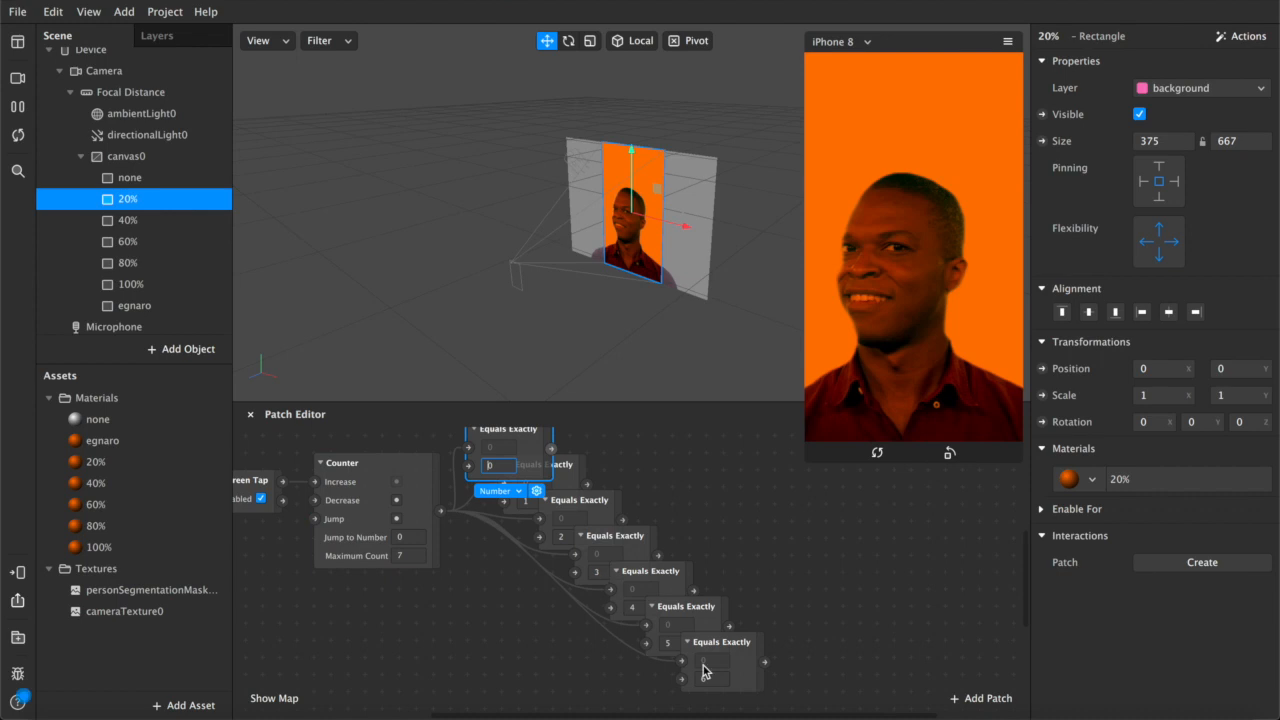
left_click(502, 618)
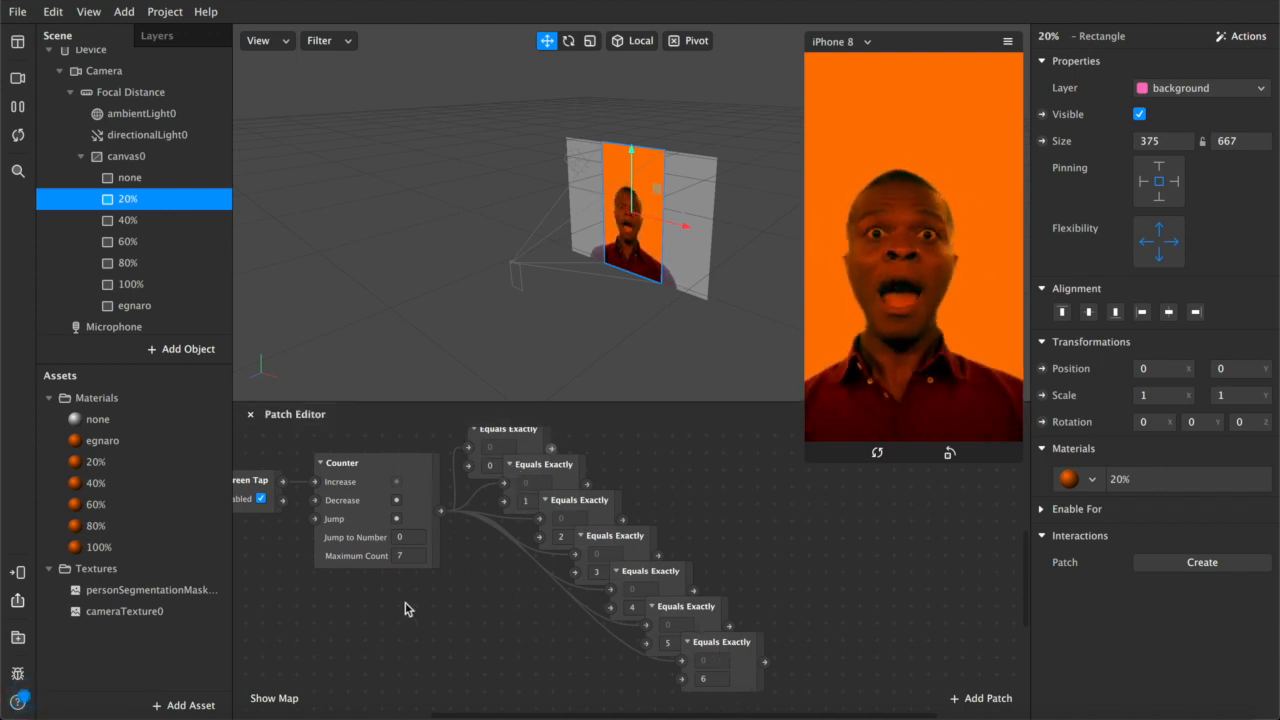
left_click(378, 468)
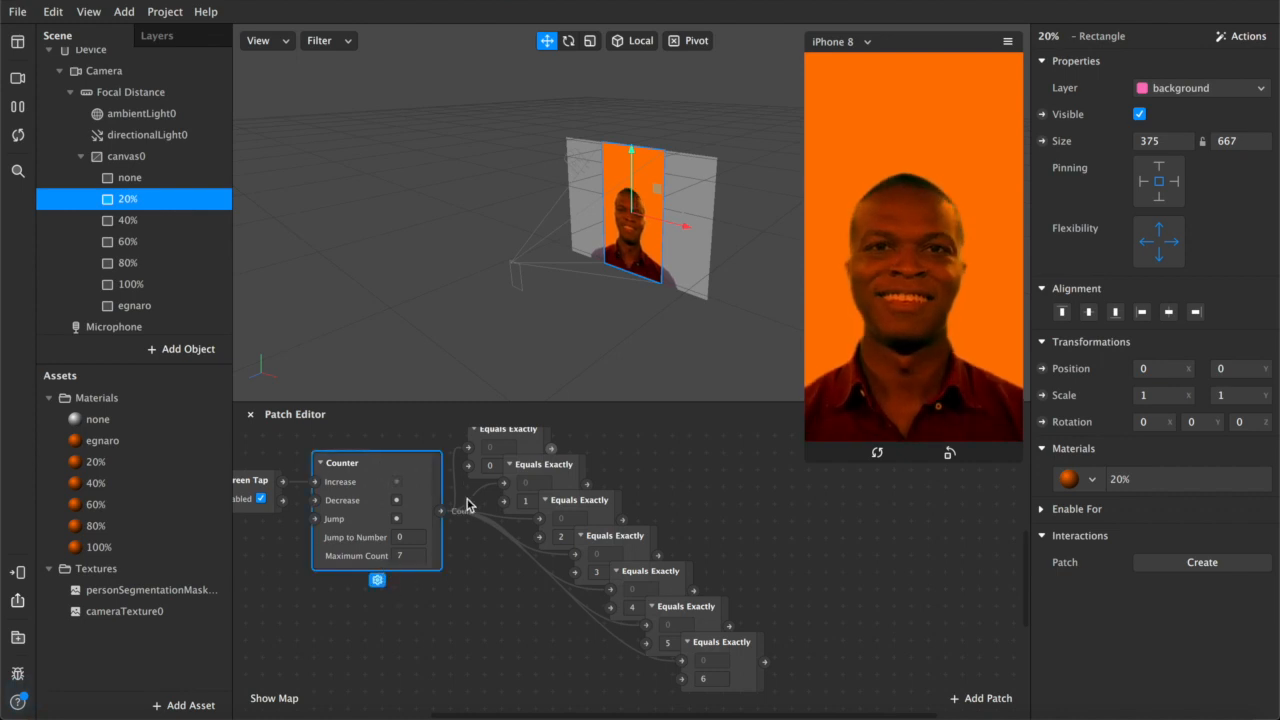
Select the 20%, 40%, 60%, 80%, 100% and egnaro rectangles and create patches for their Visible property.
left_click(116, 177)
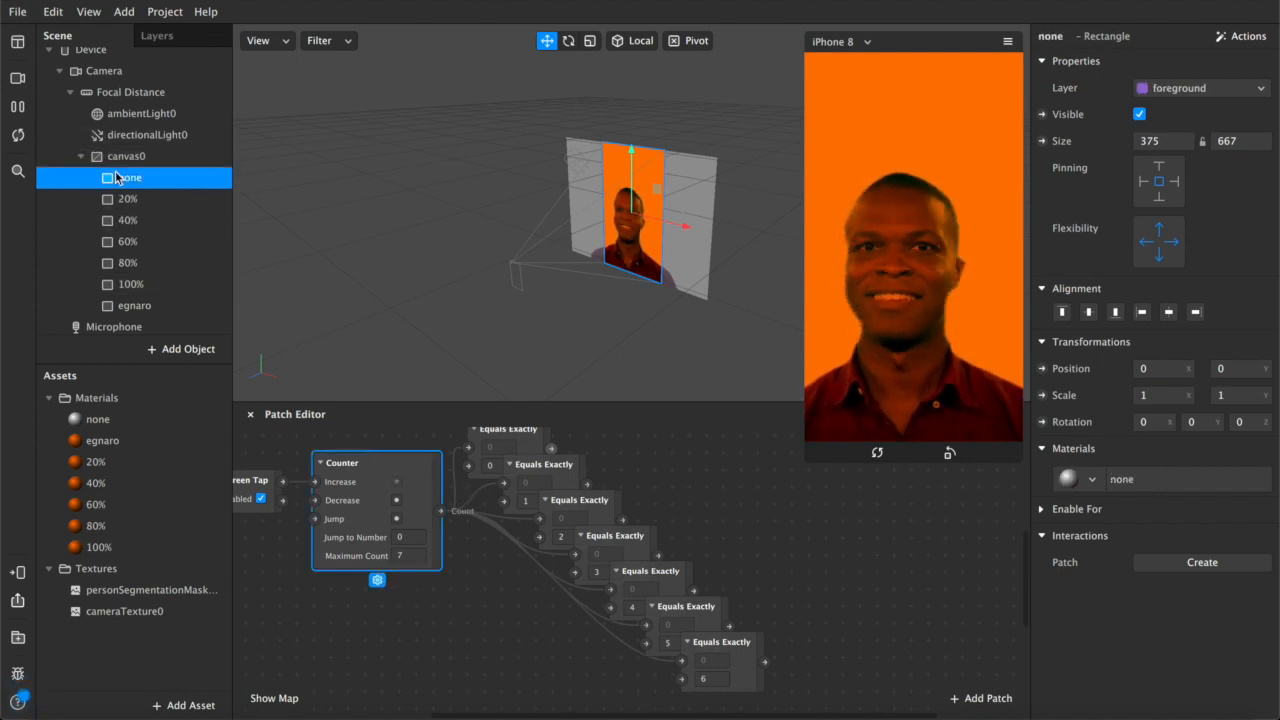
left_click(123, 198)
left_click(128, 178)
left_click(130, 199)
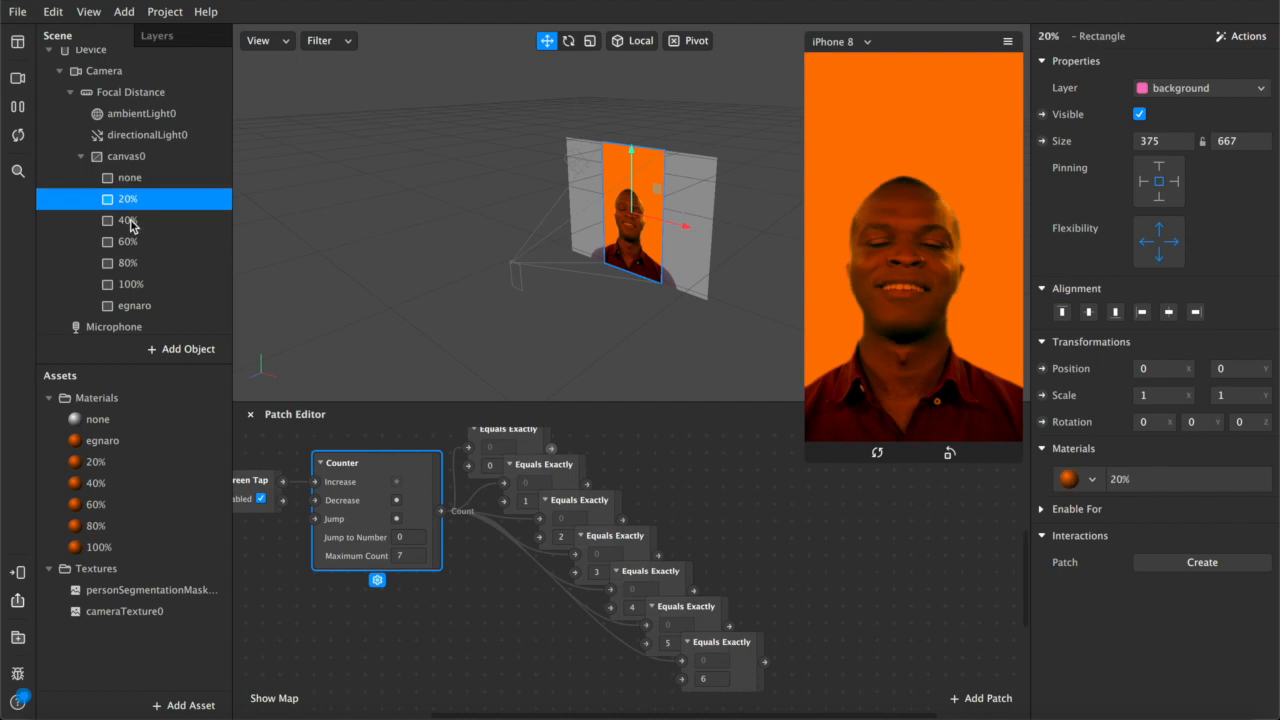
left_click(140, 306, "shift")
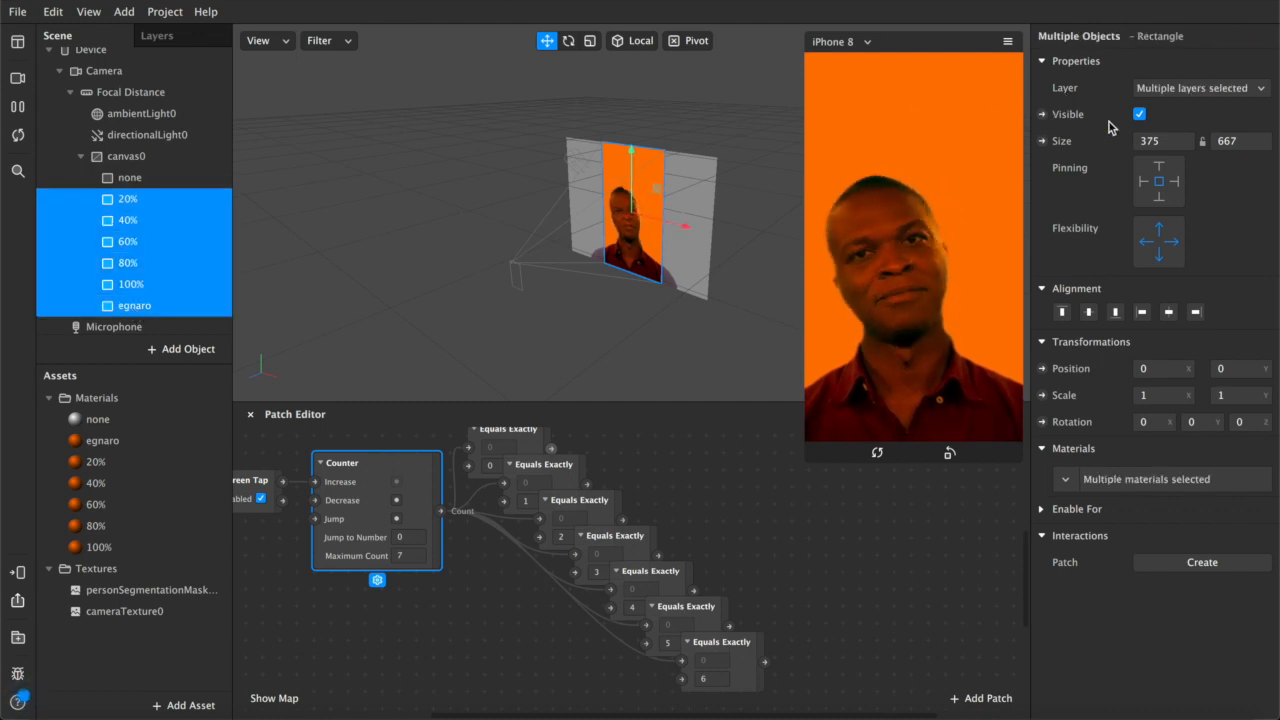
left_click(1139, 115)
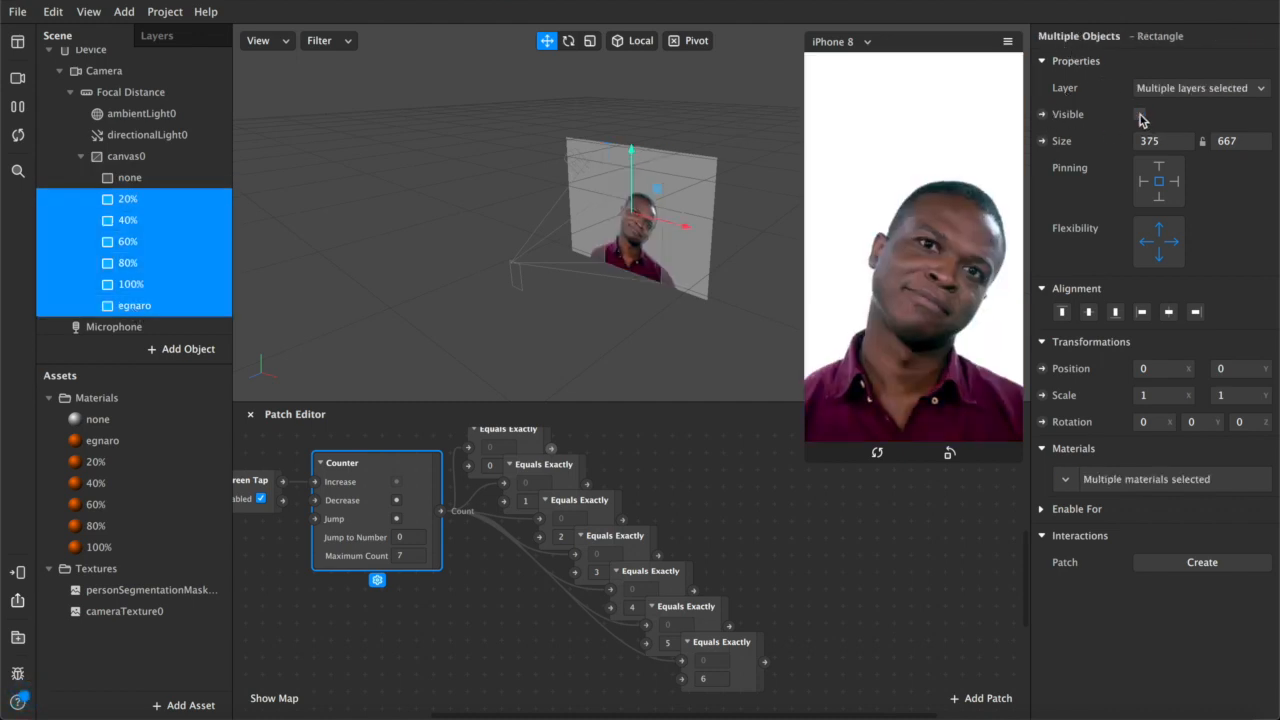
left_click(1140, 115)
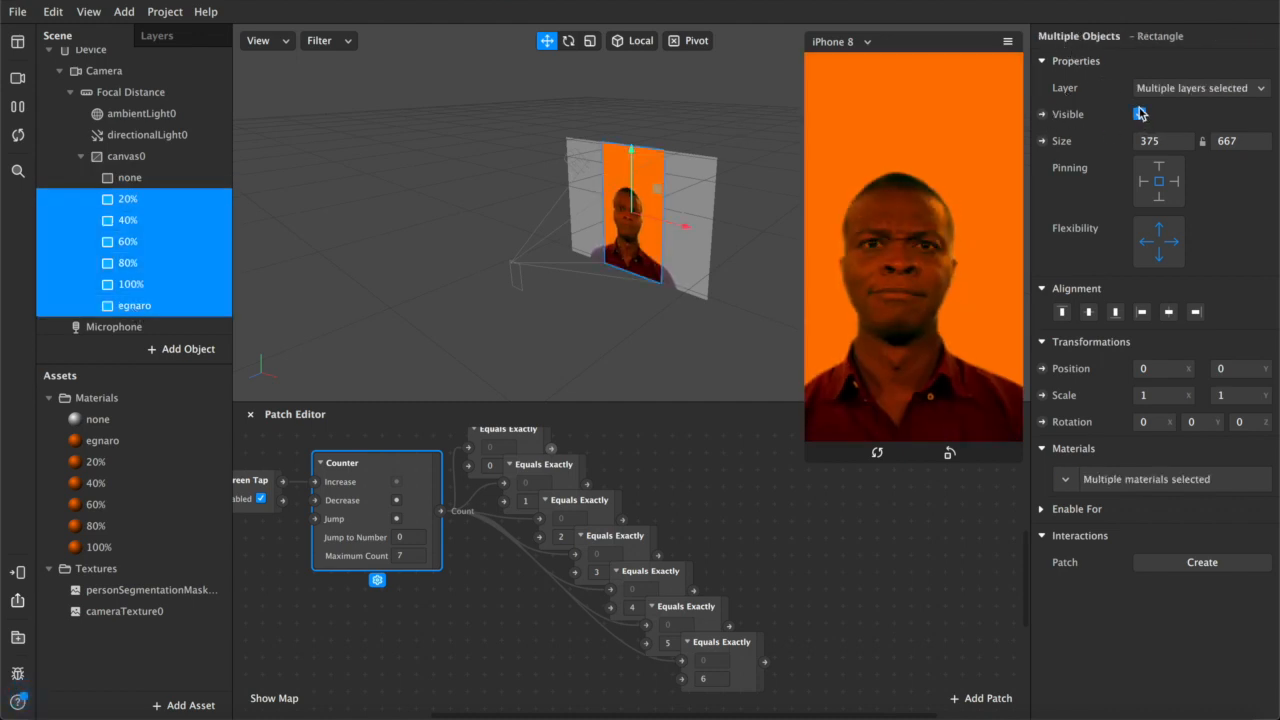
left_click(1042, 114)
Arrange the six Visible patches in a column beside the Equals Exactly patches, ordered from 20% down to 100% and egnaro.
left_click_drag(671, 589, 829, 655)
left_click_drag(660, 590, 776, 528)
left_click_drag(807, 586, 824, 603)
left_click_drag(758, 540, 826, 556)
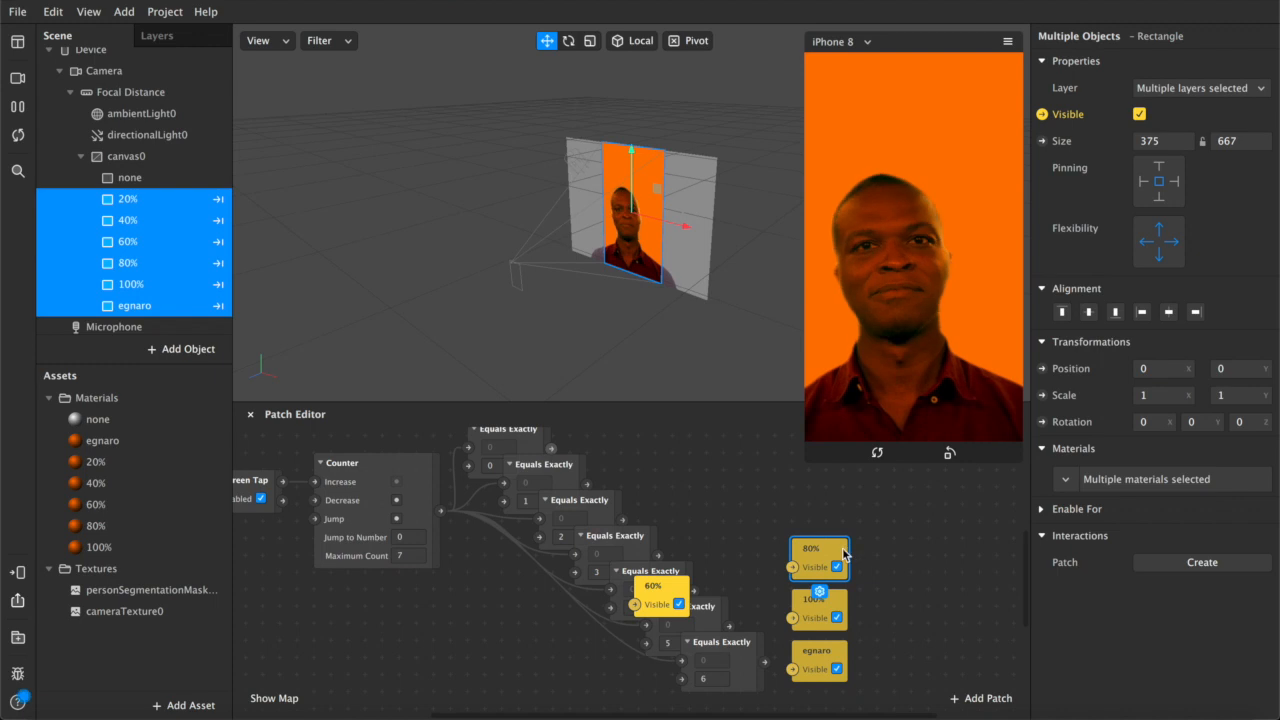
left_click_drag(670, 597, 826, 508)
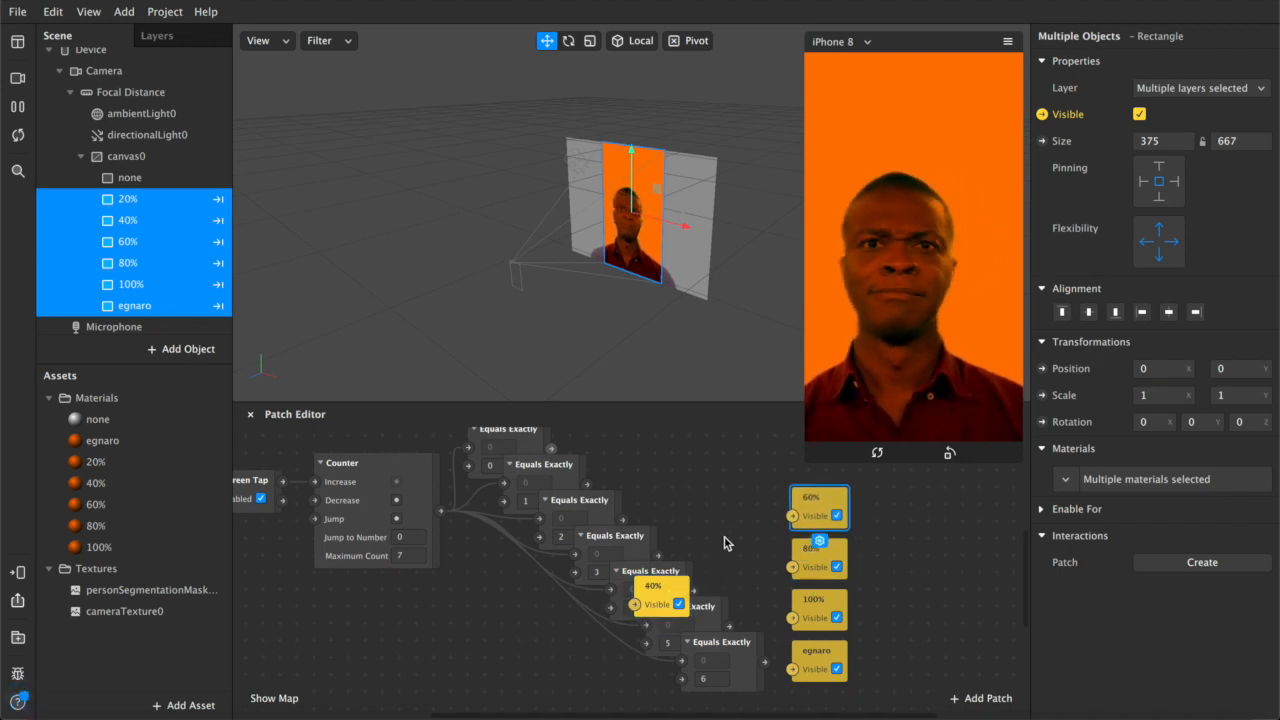
scroll(650, 614, "up", 2)
left_click_drag(650, 614, 808, 511)
scroll(803, 506, "up", 1)
left_click_drag(667, 643, 817, 457)
Connect the Equals Exactly patches for values 1 to 6 to the Visible patches of 20%, 40%, 60%, 80%, 100% and egnaro respectively.
scroll(671, 547, "down", 3)
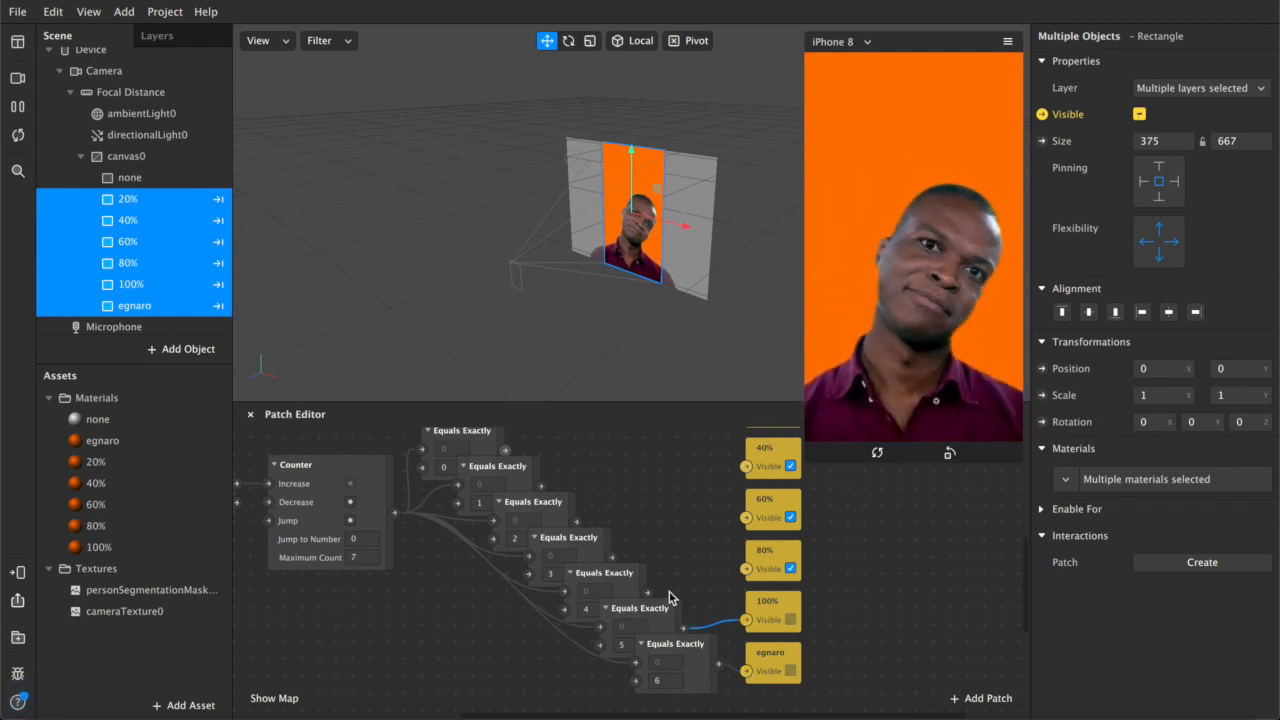
left_click_drag(648, 592, 745, 568)
left_click_drag(613, 557, 742, 517)
left_click_drag(577, 522, 745, 466)
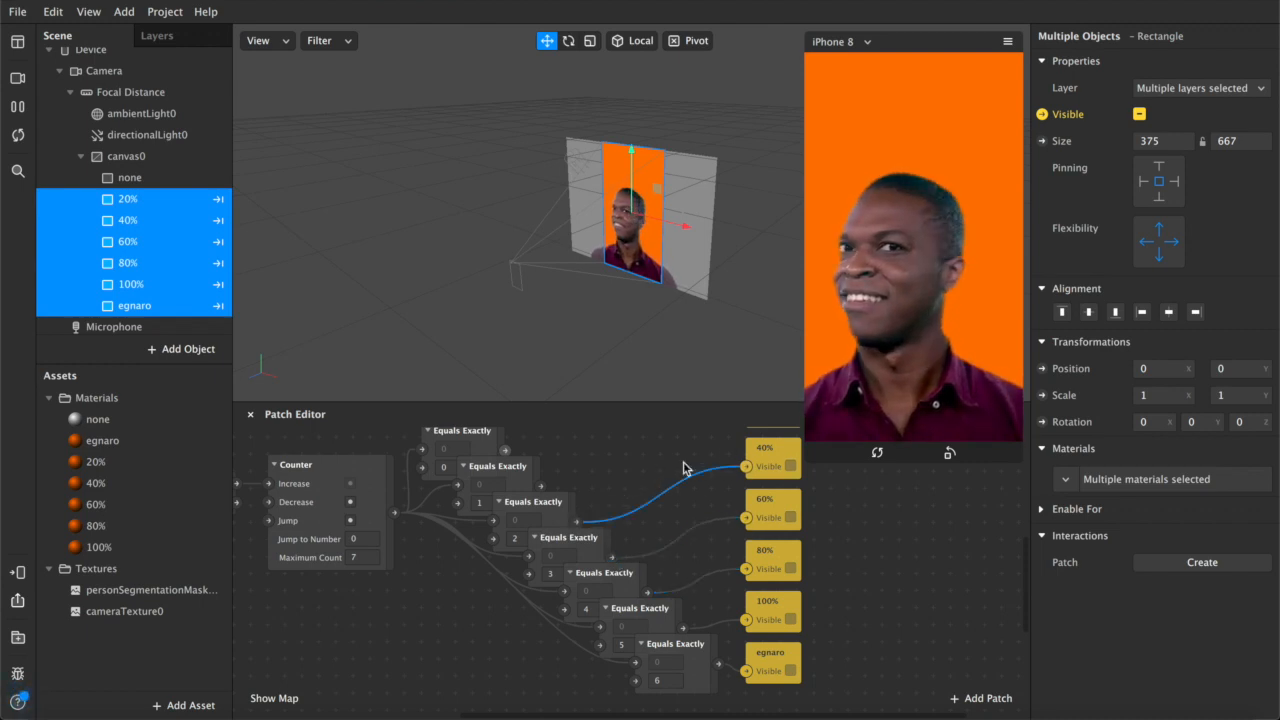
scroll(590, 484, "up", 3)
left_click_drag(533, 550, 738, 486)
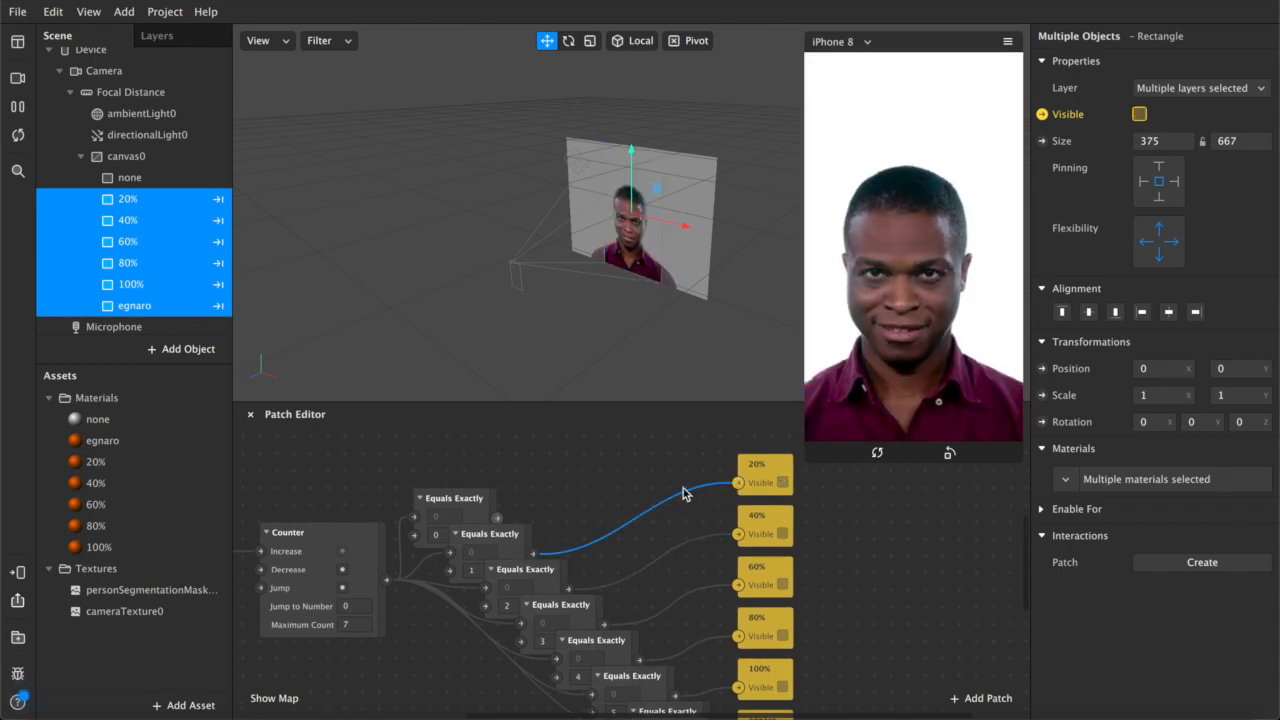
scroll(551, 533, "down", 3)
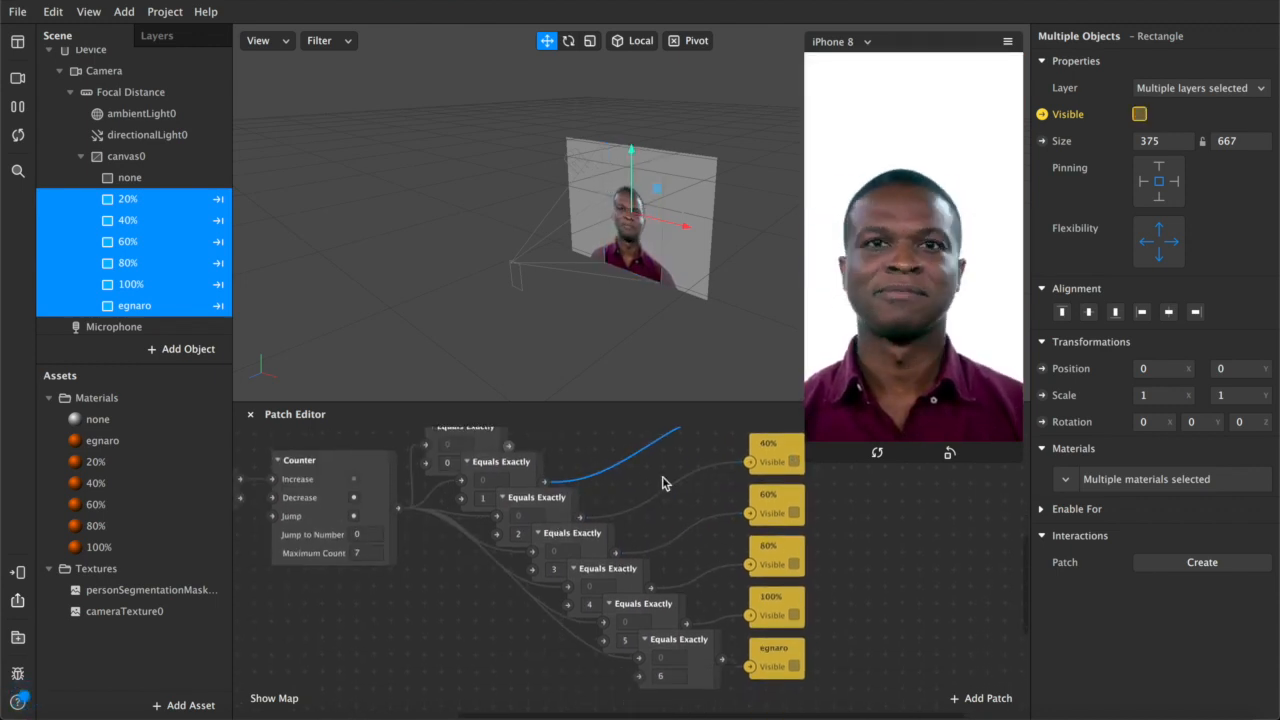
scroll(643, 508, "up", 2)
left_click(594, 488)
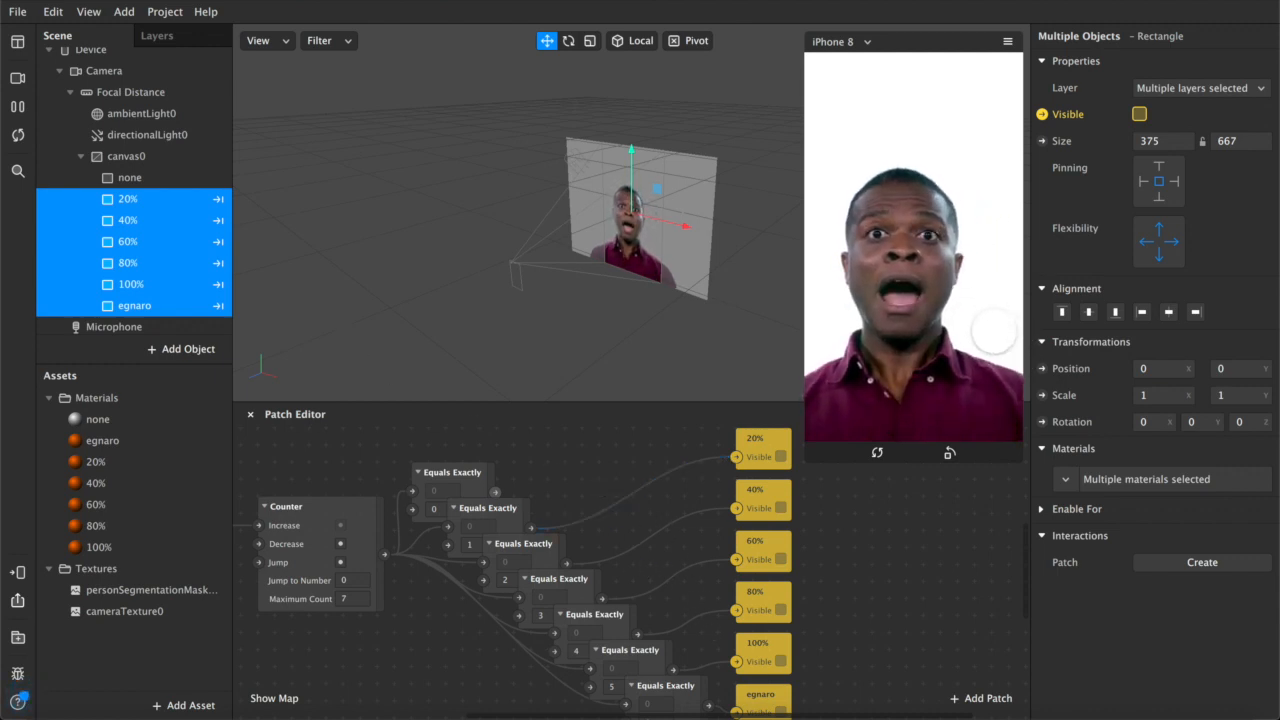
Test the effect with repeated simulated taps on the device preview to cycle through the rectangles.
left_click(993, 331)
left_click(993, 331)
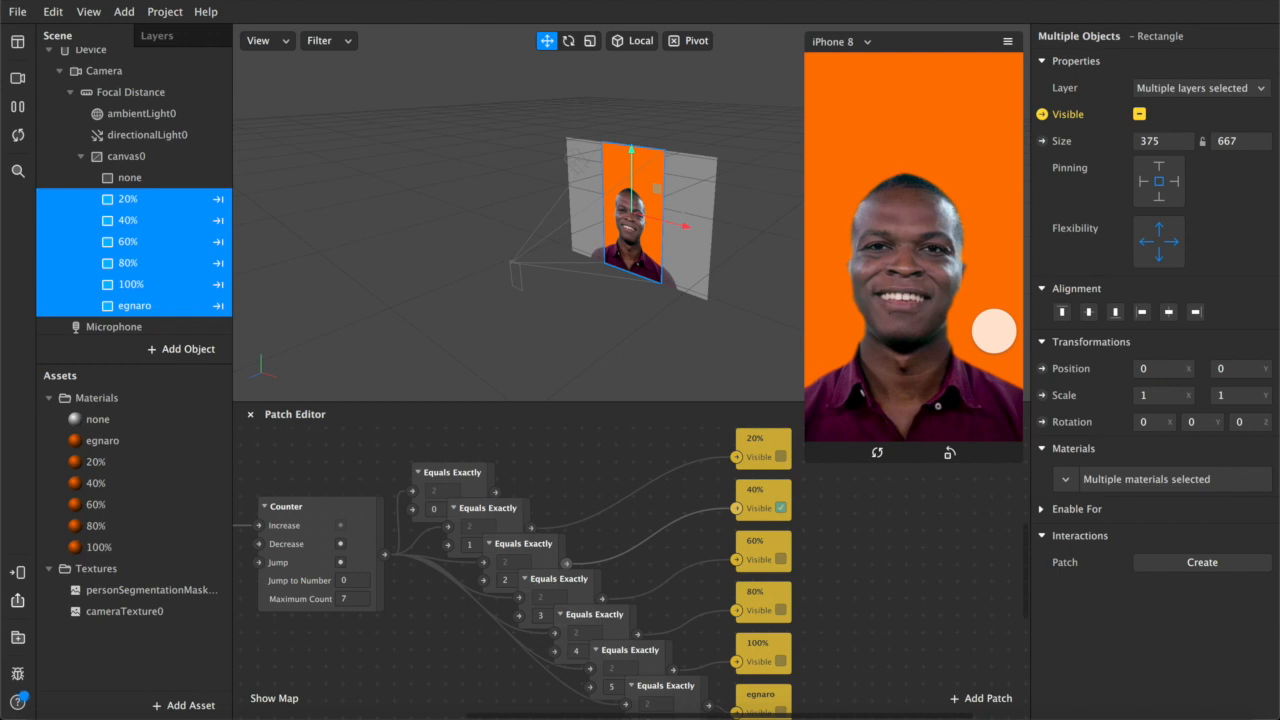
left_click(993, 331)
left_click(993, 331)
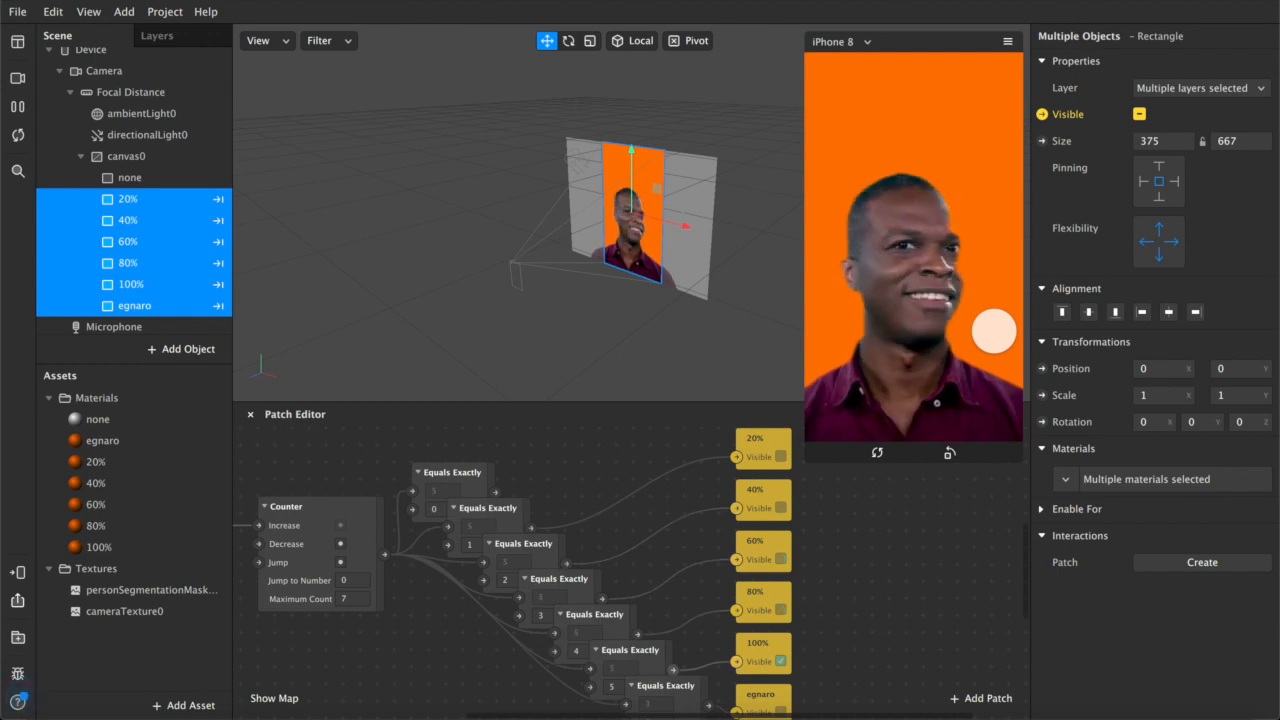
left_click(993, 331)
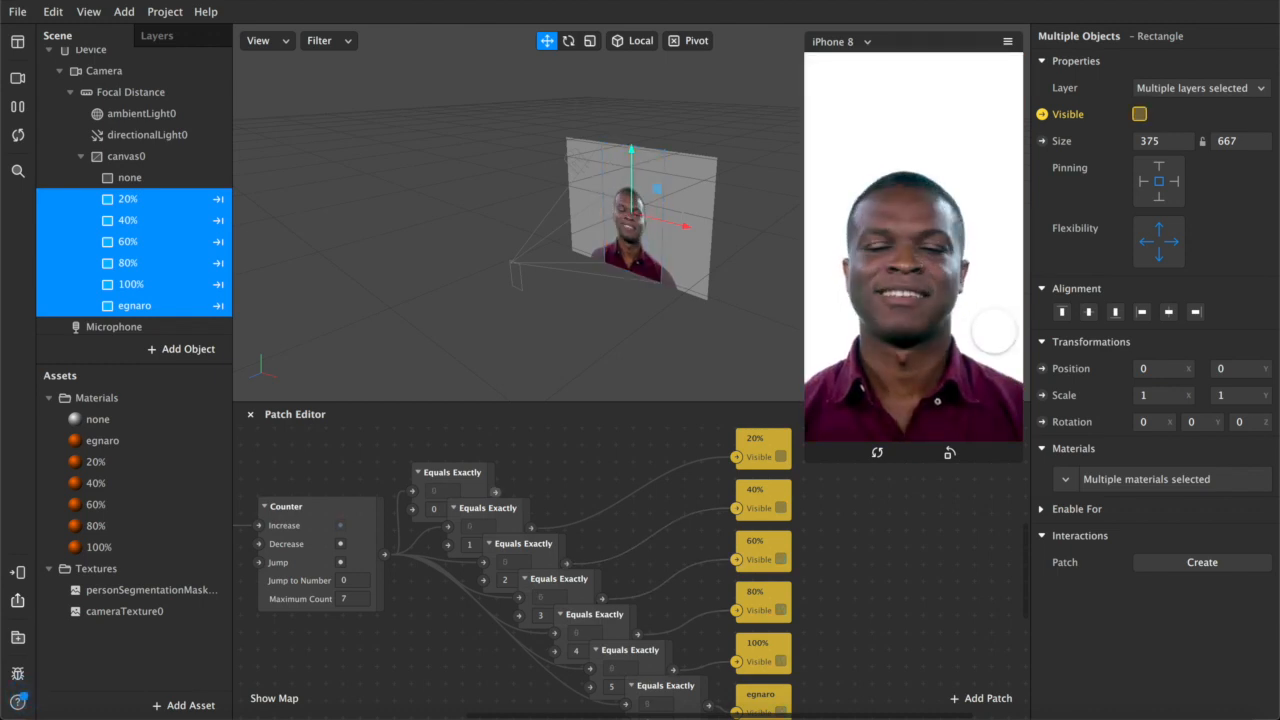
scroll(673, 480, "down", 1)
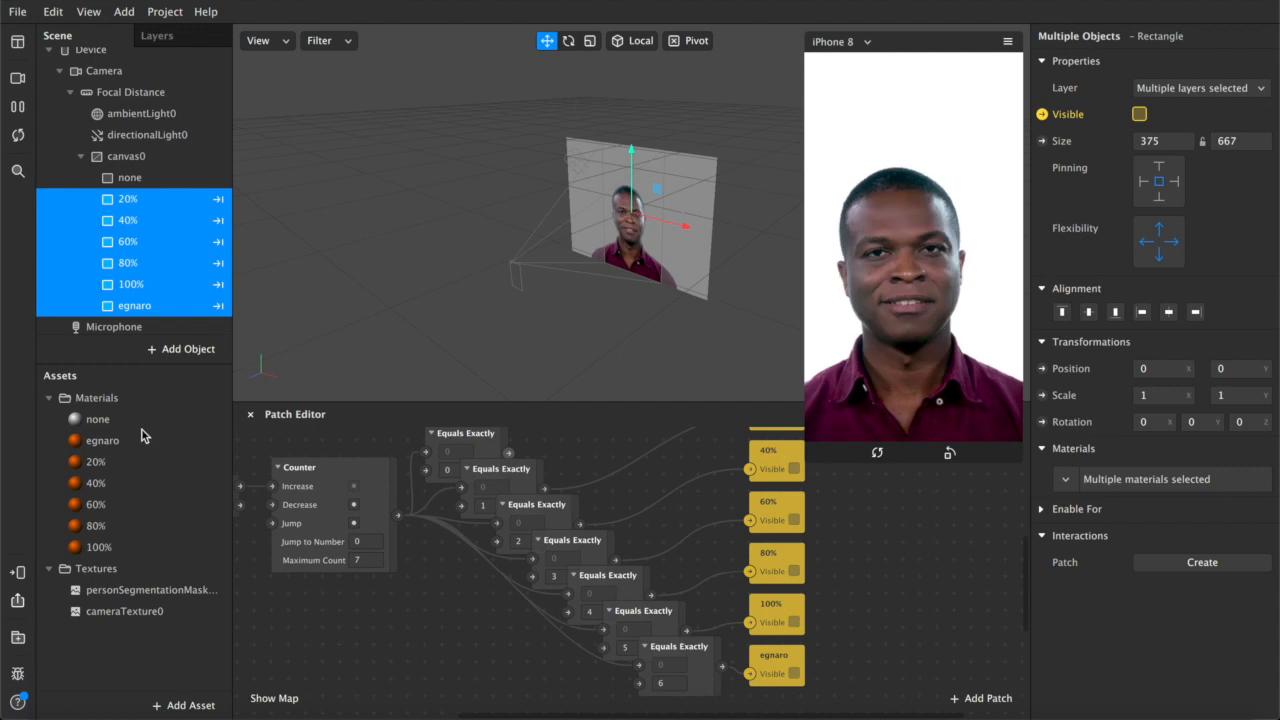
Review the settings of the none and orange materials, and advance the effect by one simulated tap on the device preview.
double_click(100, 461)
left_click(100, 440)
left_click(104, 419)
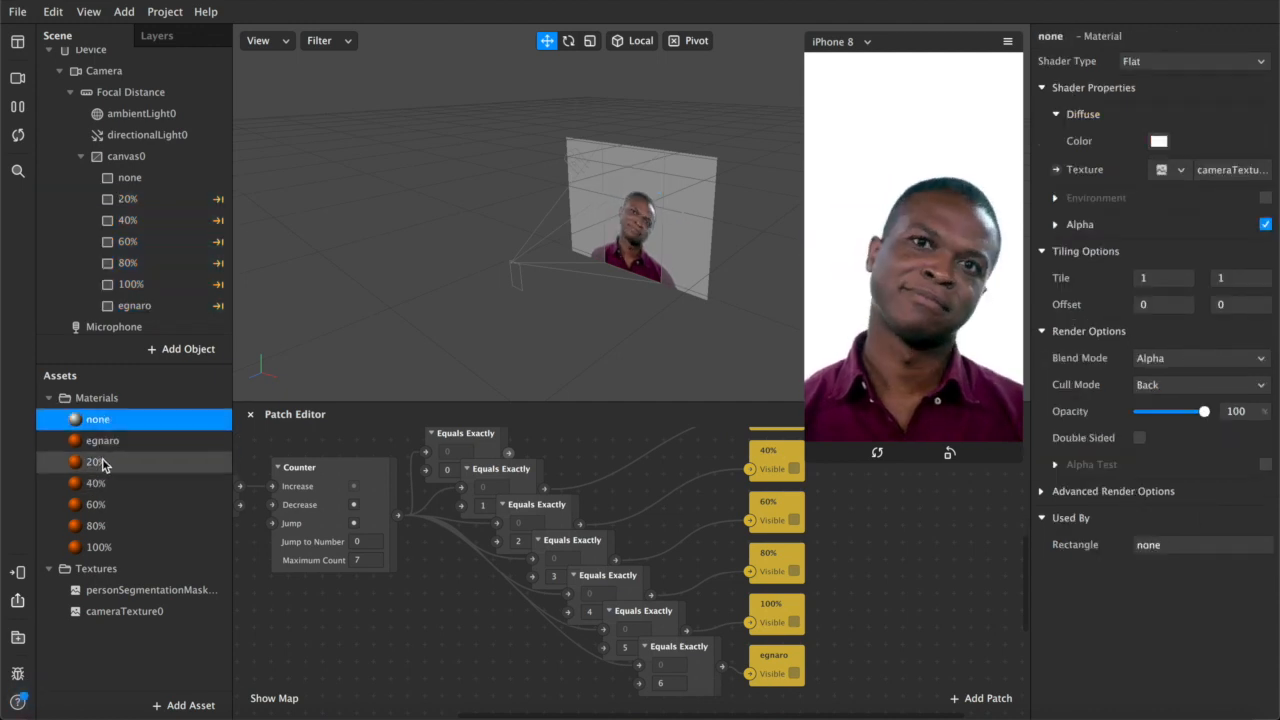
left_click(102, 461)
left_click(105, 483)
left_click(105, 548)
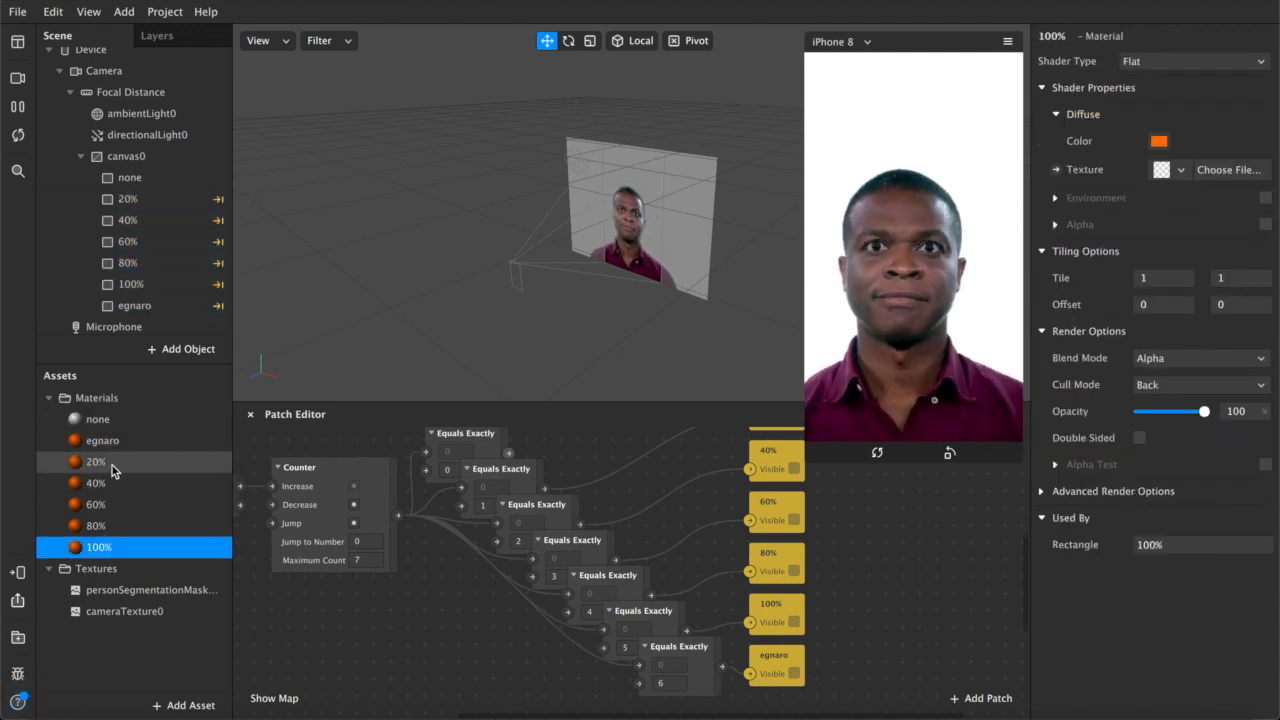
left_click(110, 462, "shift")
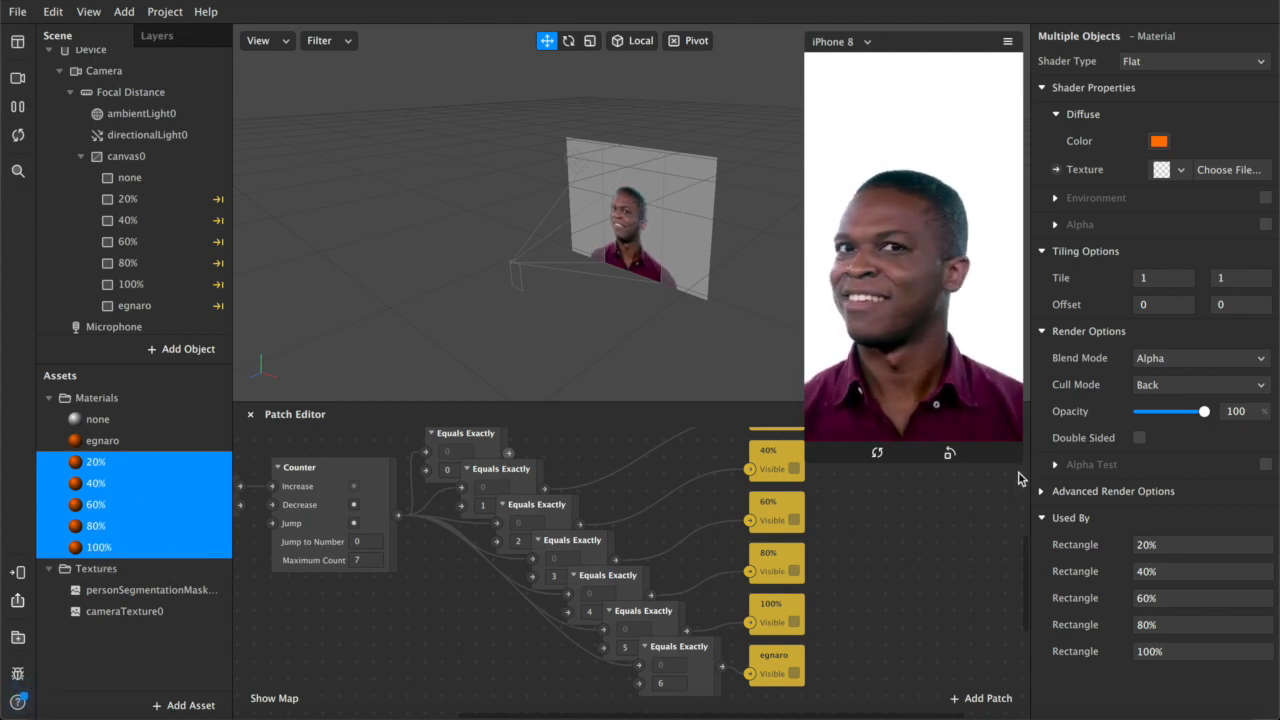
left_click(889, 306)
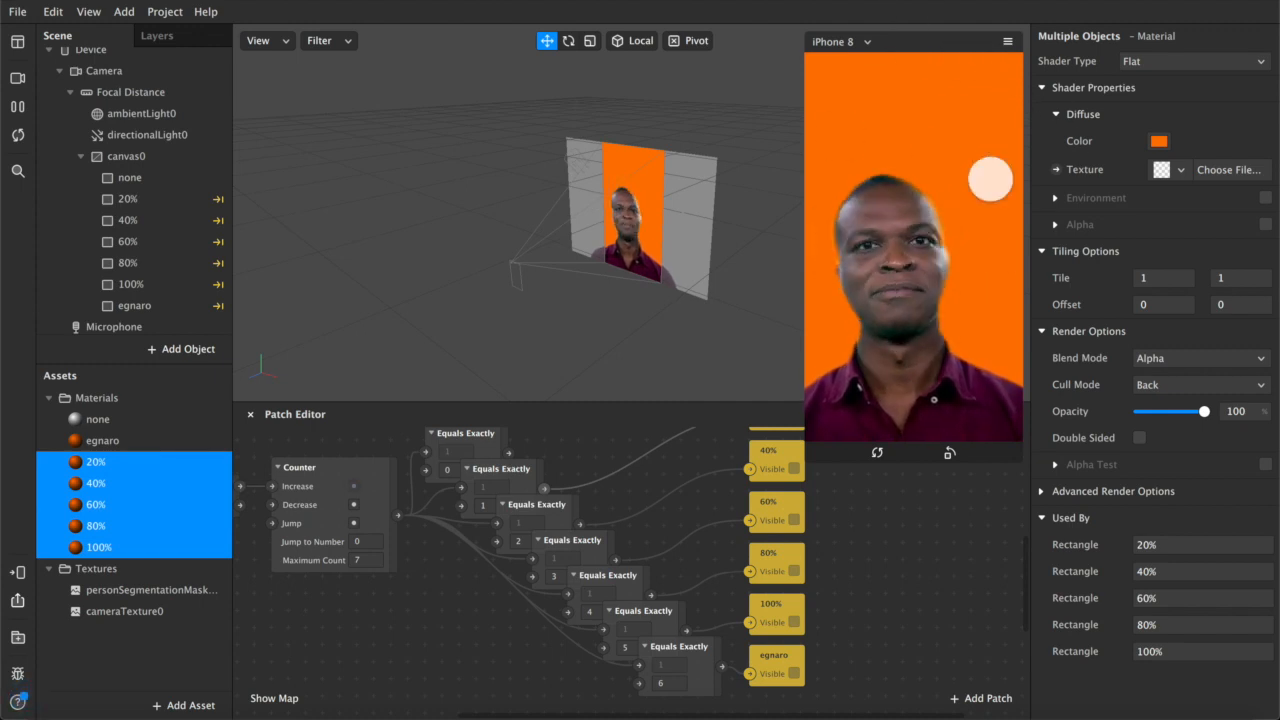
Set the opacity of the 80% material to 80% and that of the 60% material to 60%.
left_click(96, 552)
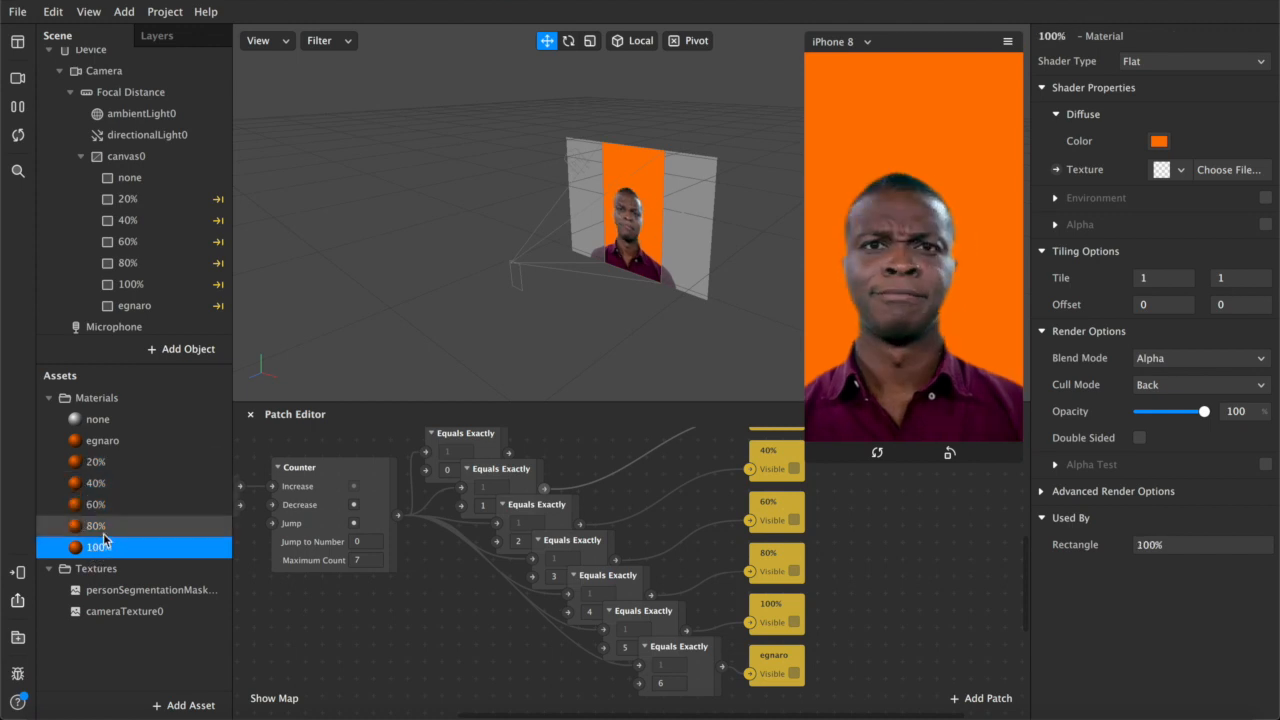
left_click(104, 527)
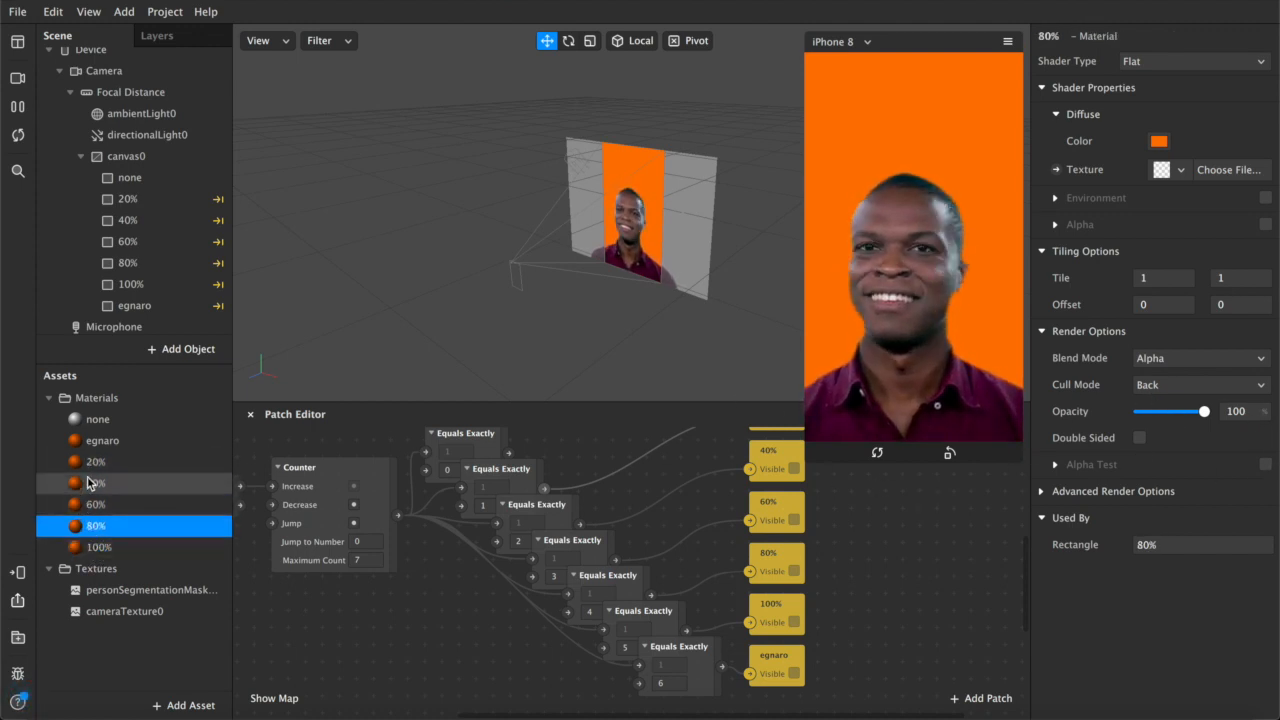
left_click(1249, 411)
type("80")
key("Return")
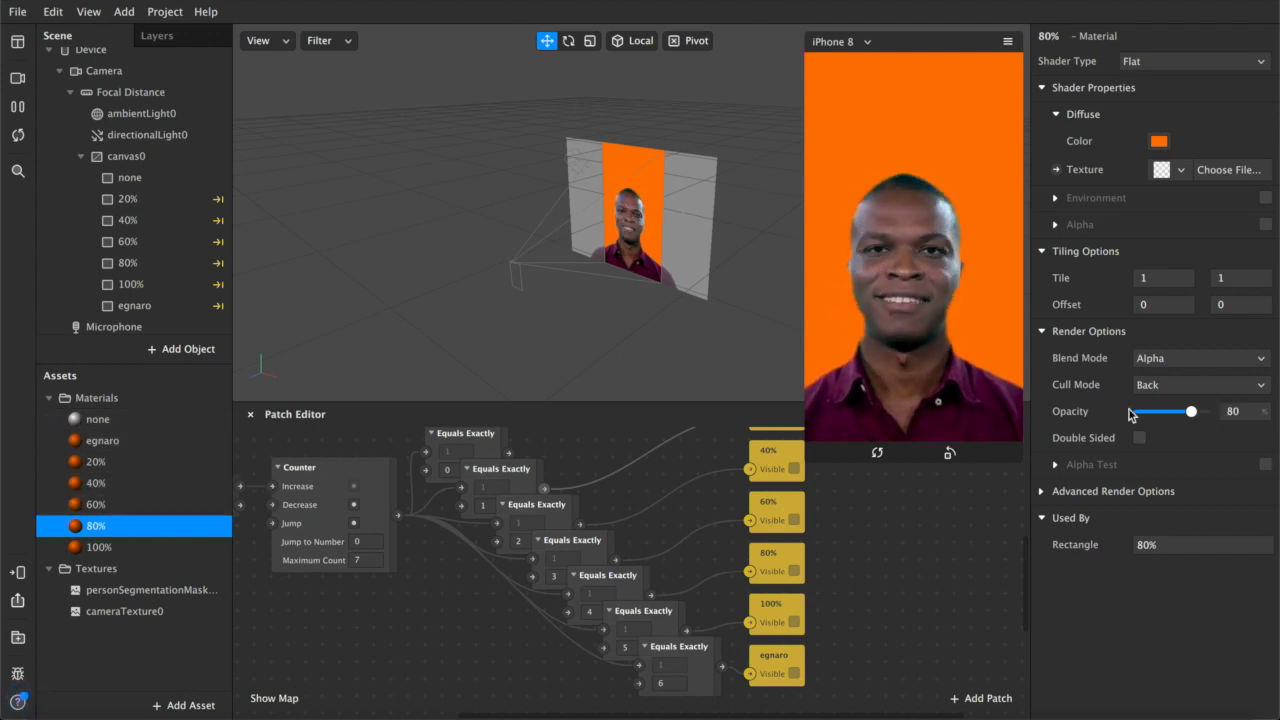
left_click(96, 504)
left_click(1249, 411)
type("60")
key("Return")
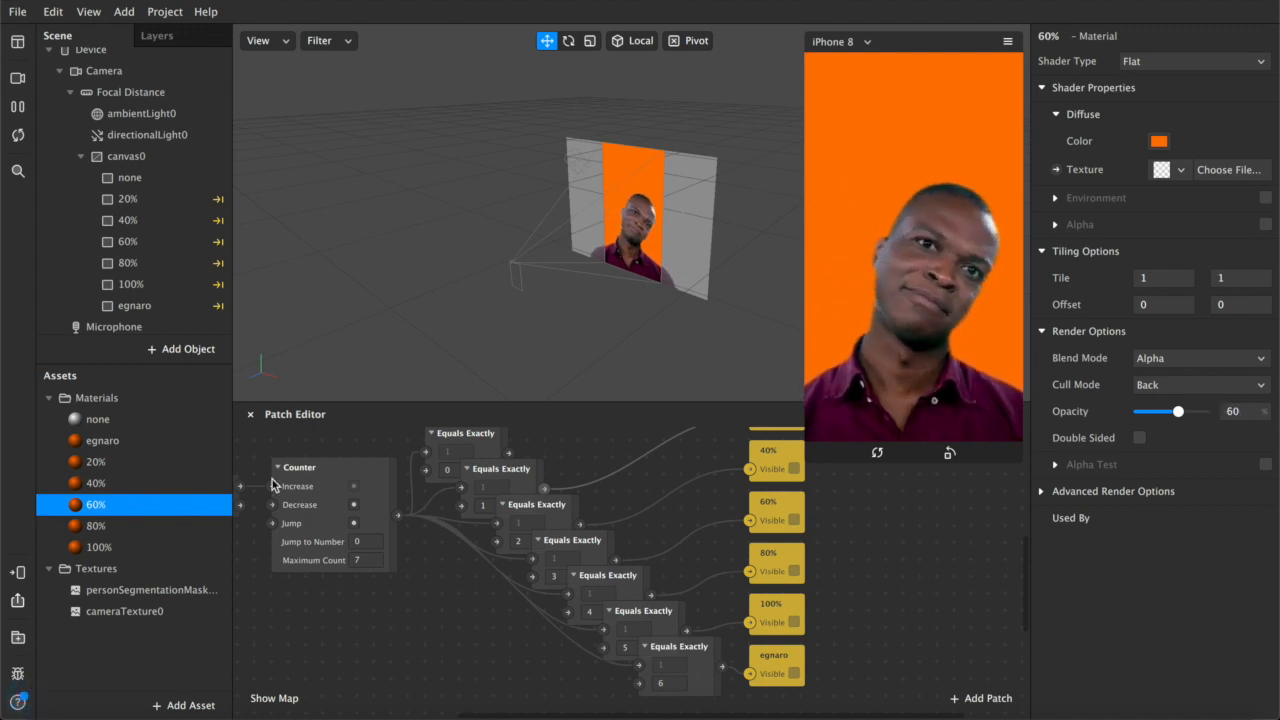
Set the opacity of the 40% material to 40% and that of the 20% material to 20%.
left_click(96, 483)
left_click(1249, 411)
type("40")
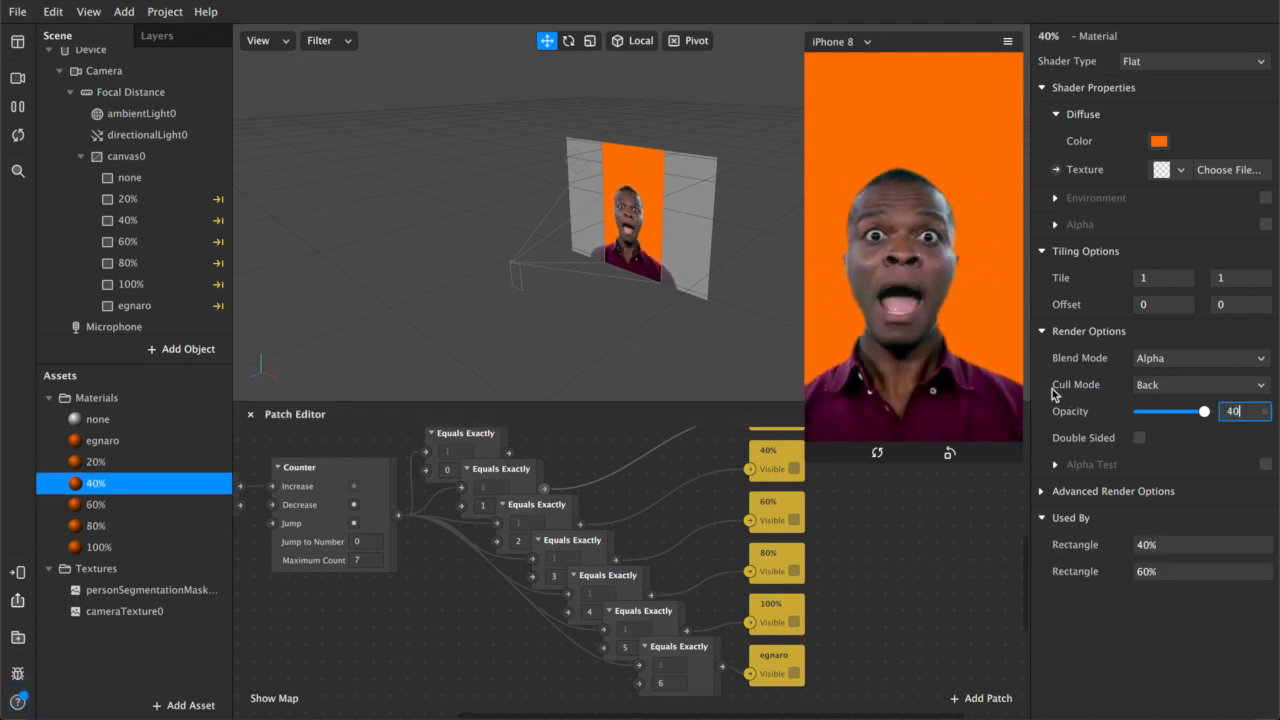
key("Return")
left_click(96, 462)
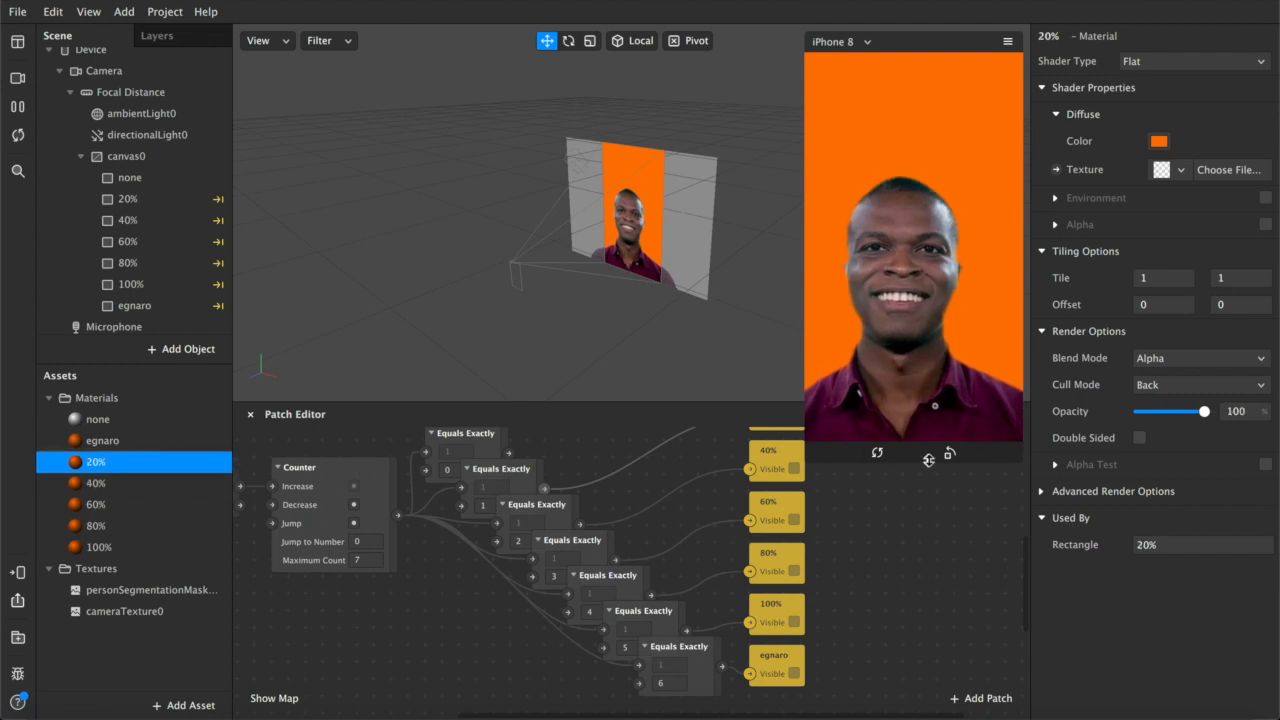
left_click(1240, 411)
type("20")
key("Return")
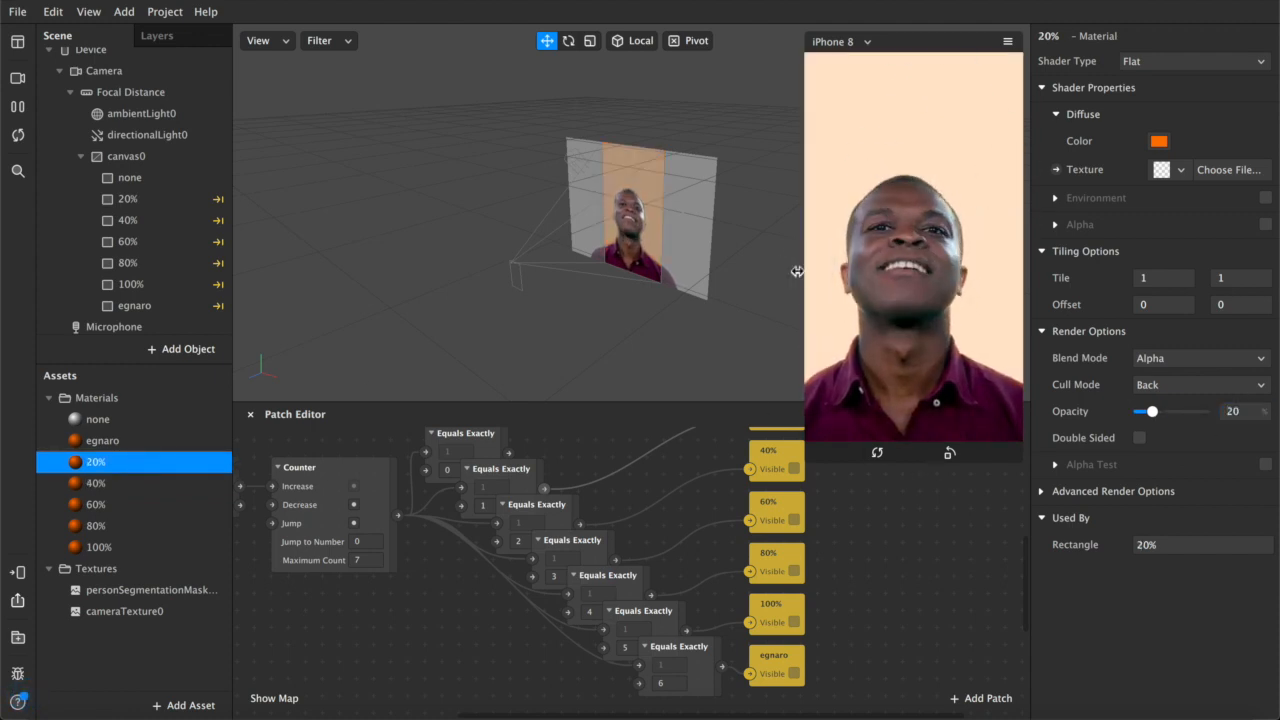
Check the new opacity levels by cycling through the rectangles with simulated taps on the device preview.
left_click(971, 309)
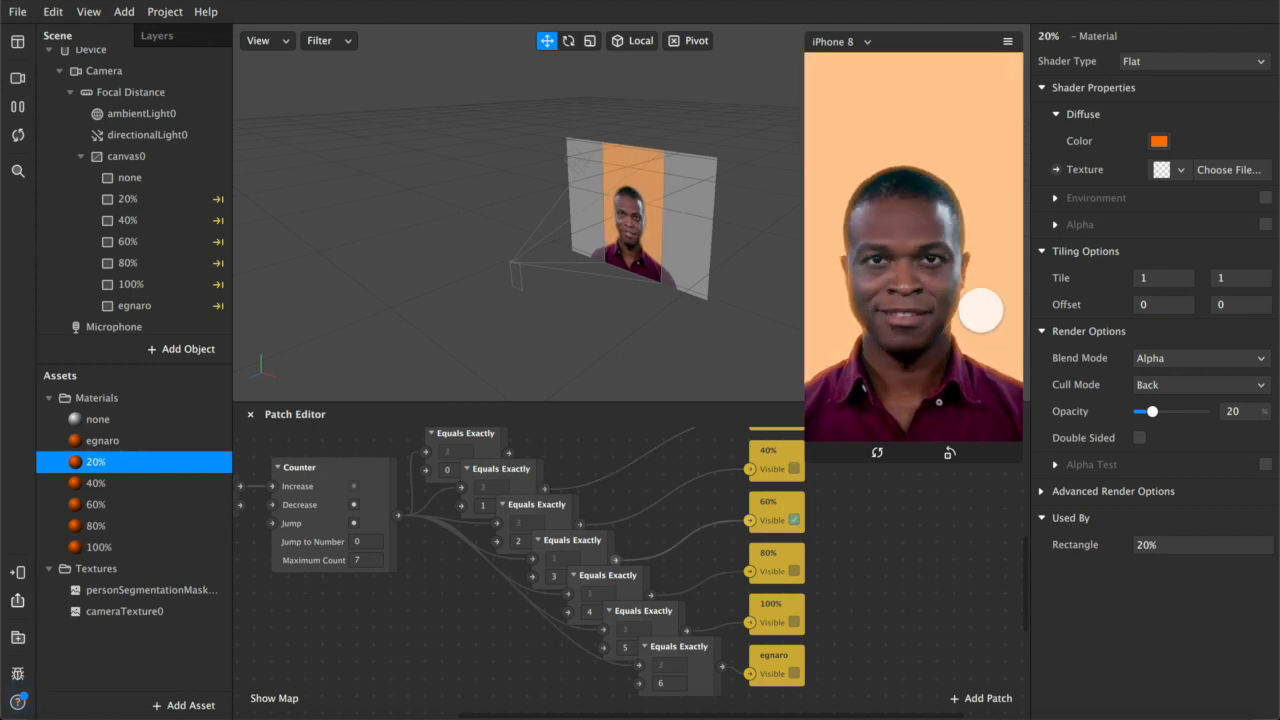
left_click(980, 310)
left_click(980, 310)
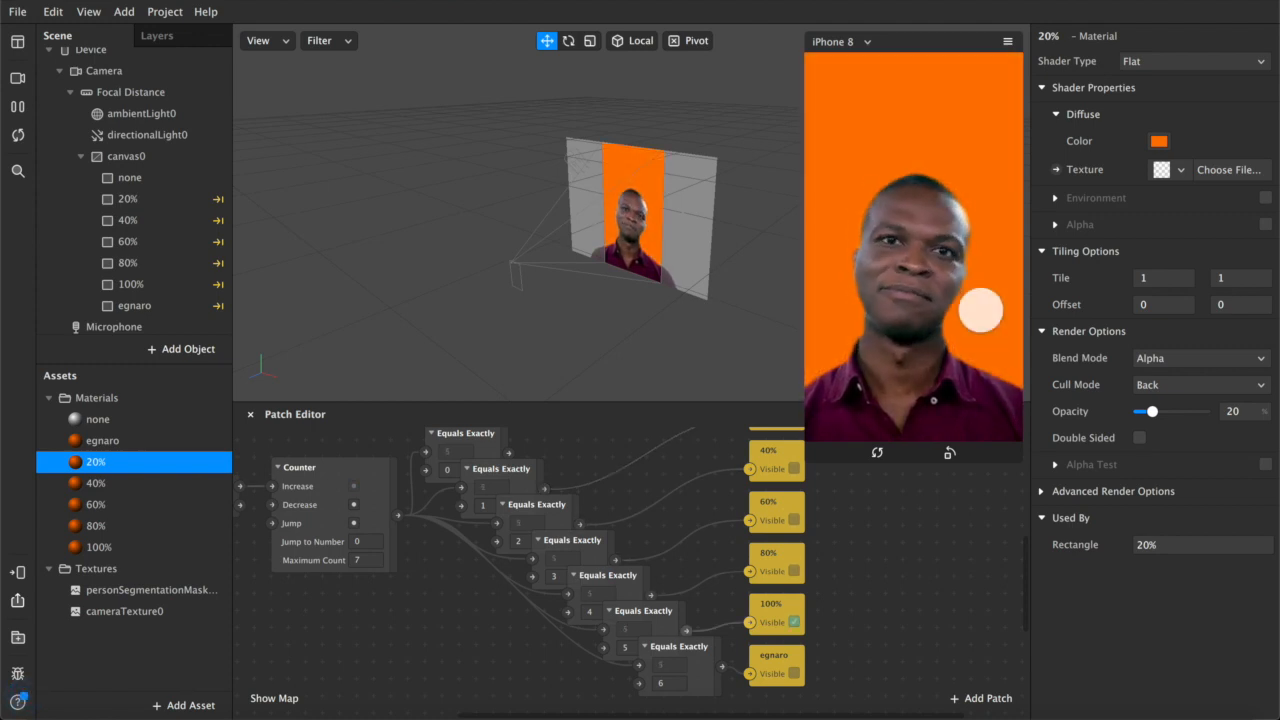
left_click(980, 310)
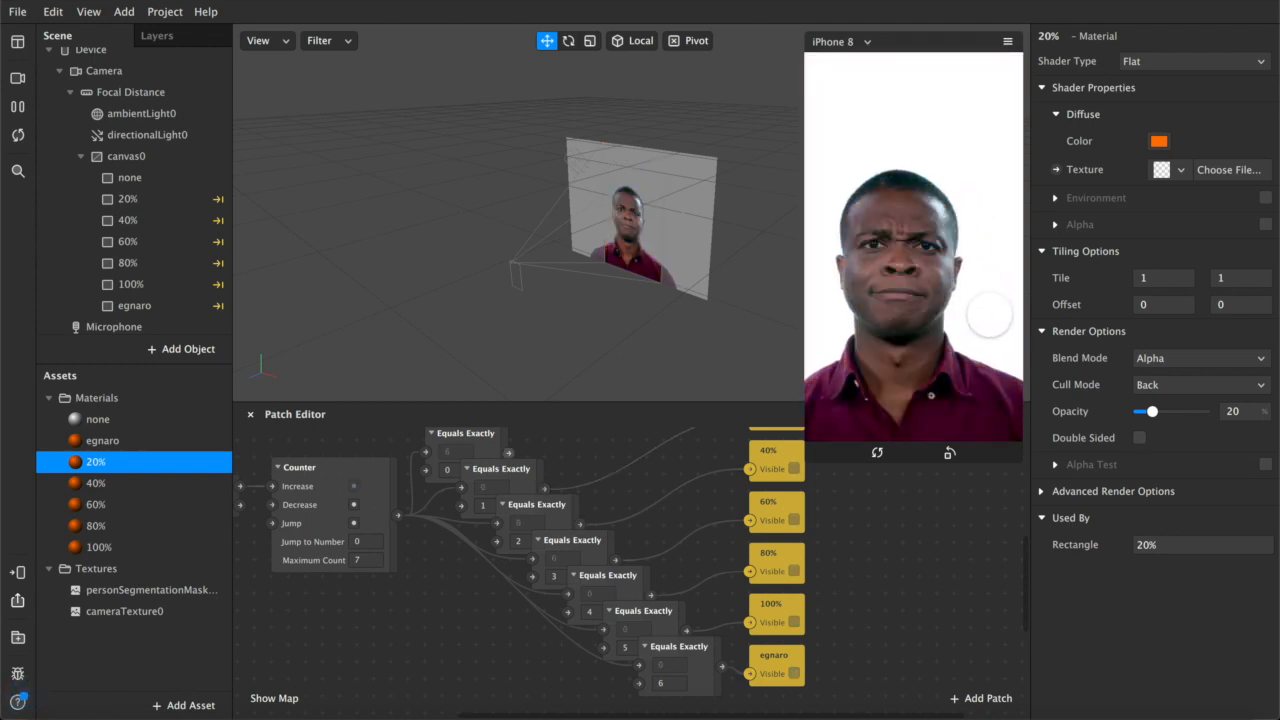
left_click(989, 316)
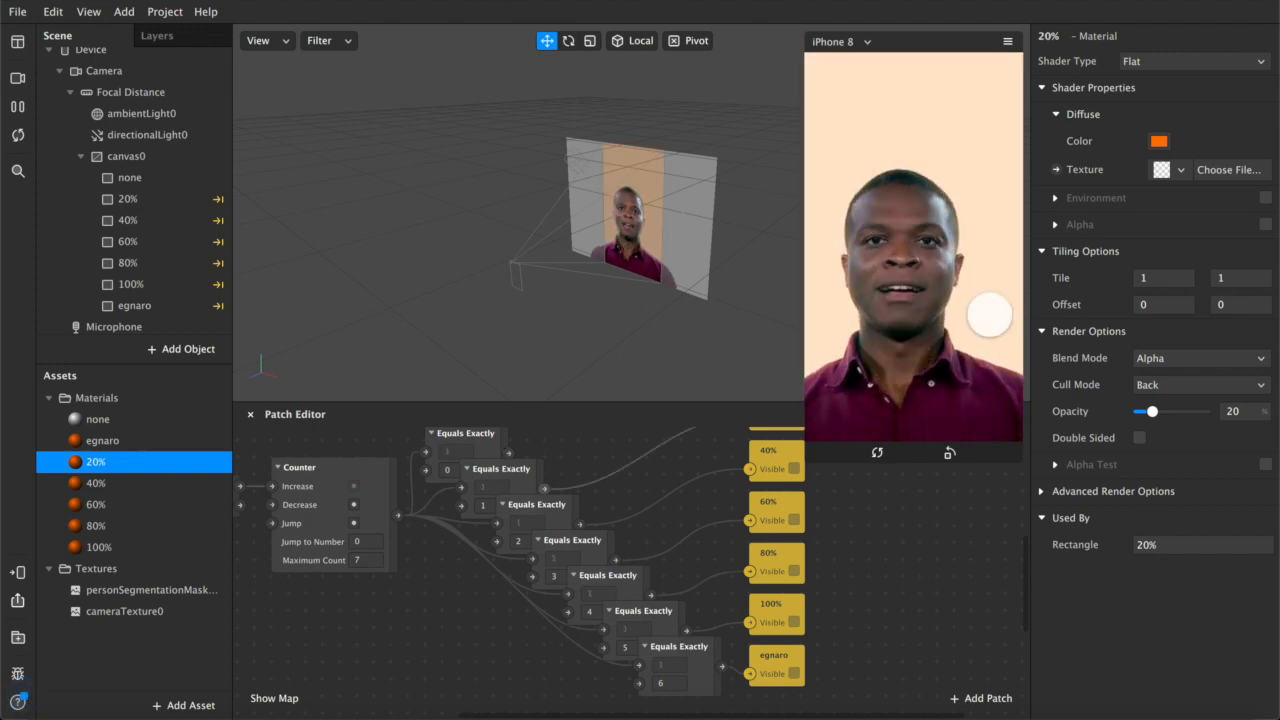
left_click(989, 316)
left_click(989, 316)
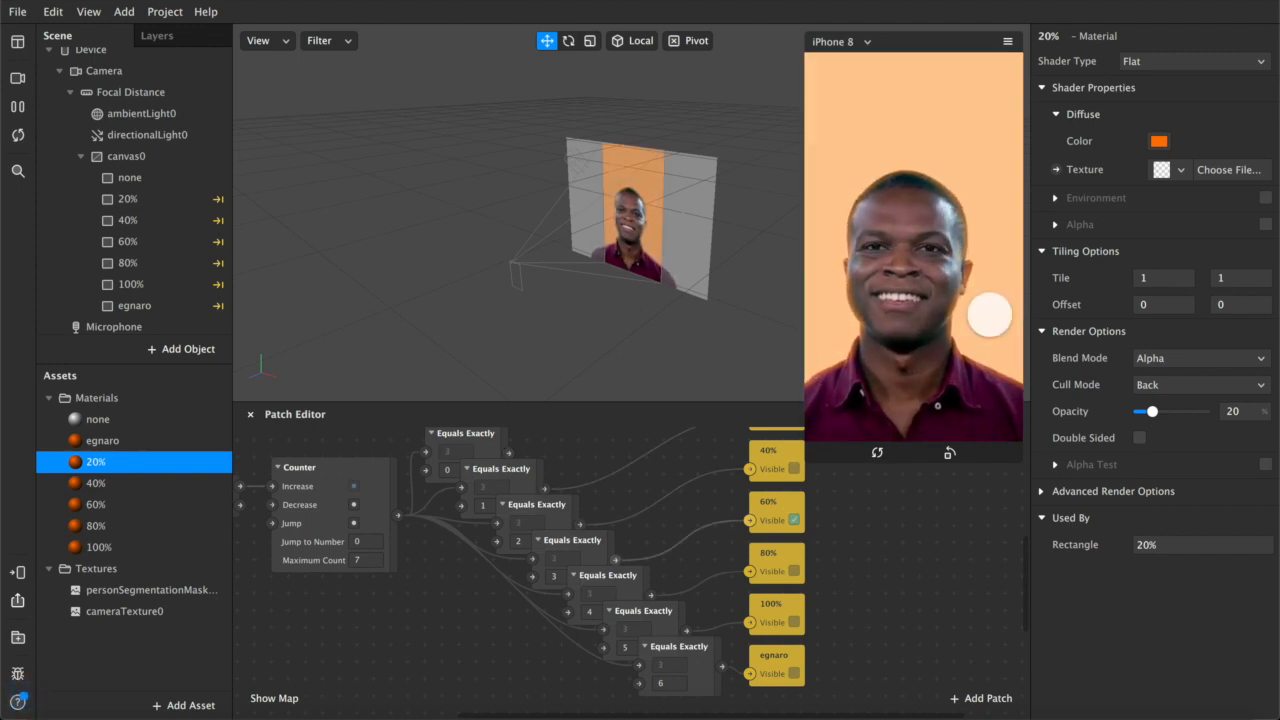
Compare the opacity and rectangle assignments of the 60% and 40% materials.
left_click(96, 504)
left_click(96, 484)
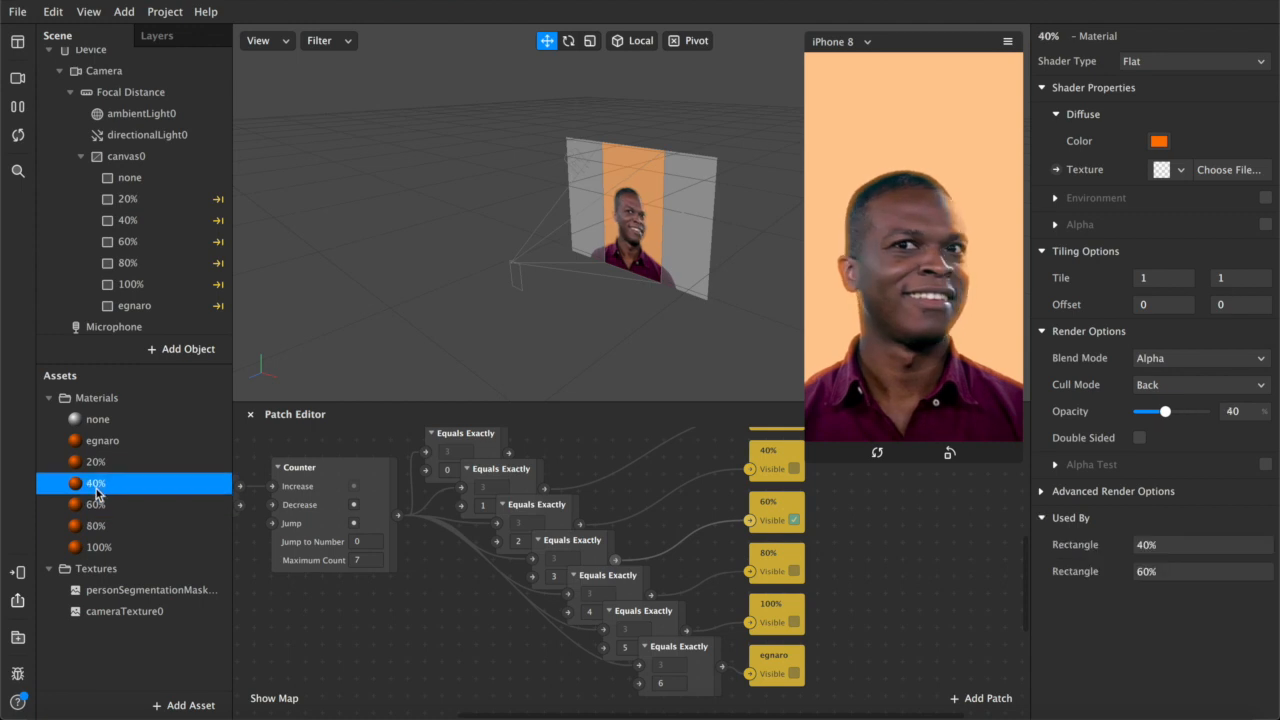
left_click(100, 505)
left_click(98, 486)
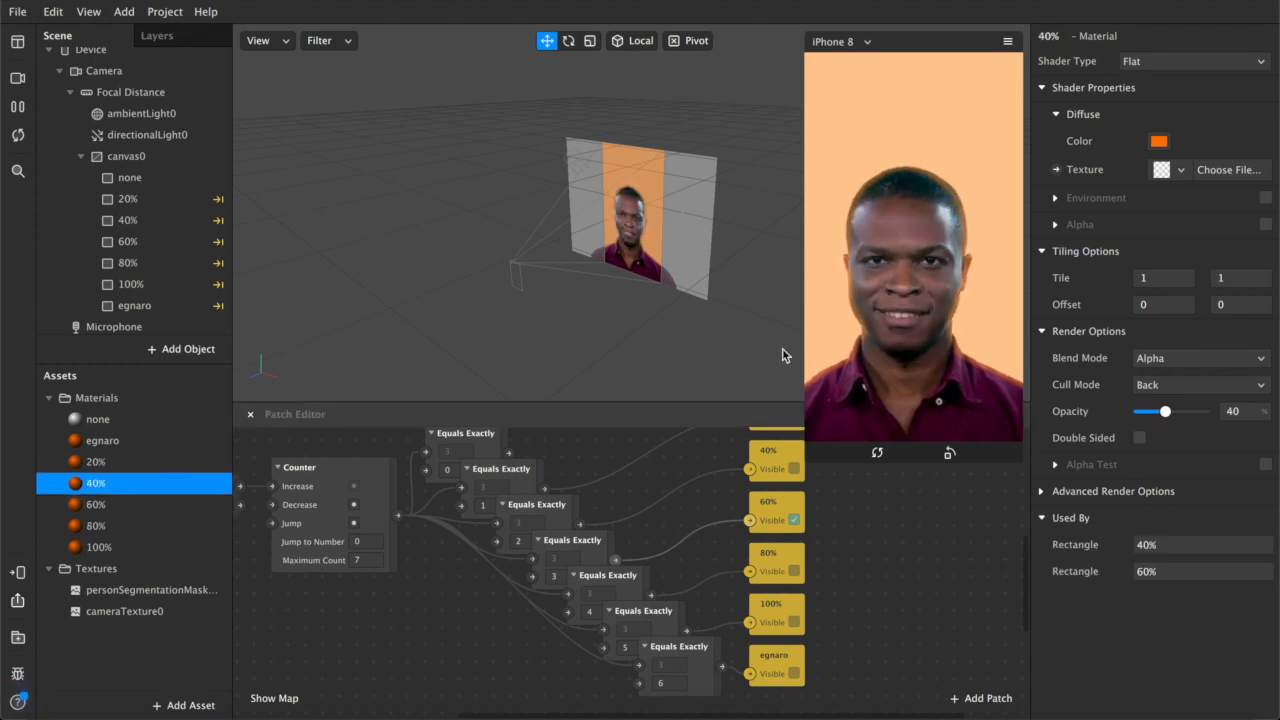
Advance the preview with simulated taps to the egnaro rectangle.
left_click(870, 316)
left_click(880, 318)
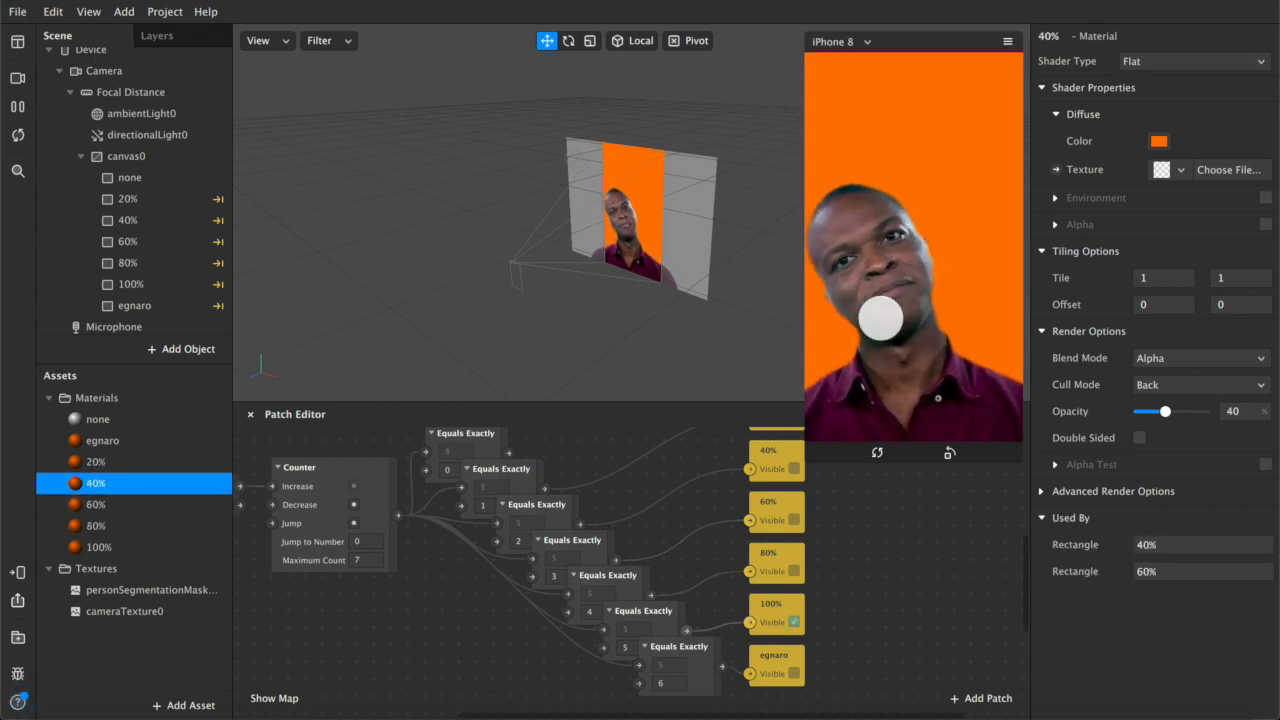
left_click(880, 318)
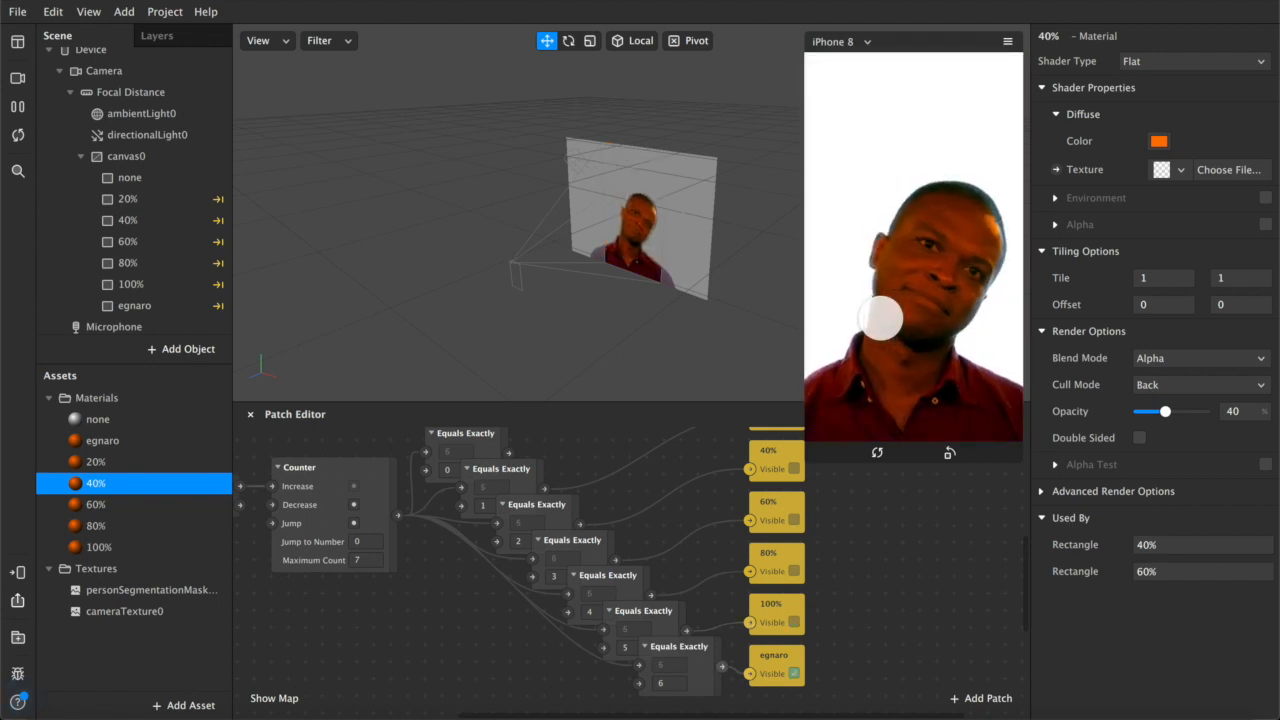
Switch the preview feed to the FaceTime HD Camera (Built-in) and enlarge the device preview.
left_click(17, 77)
left_click(90, 108)
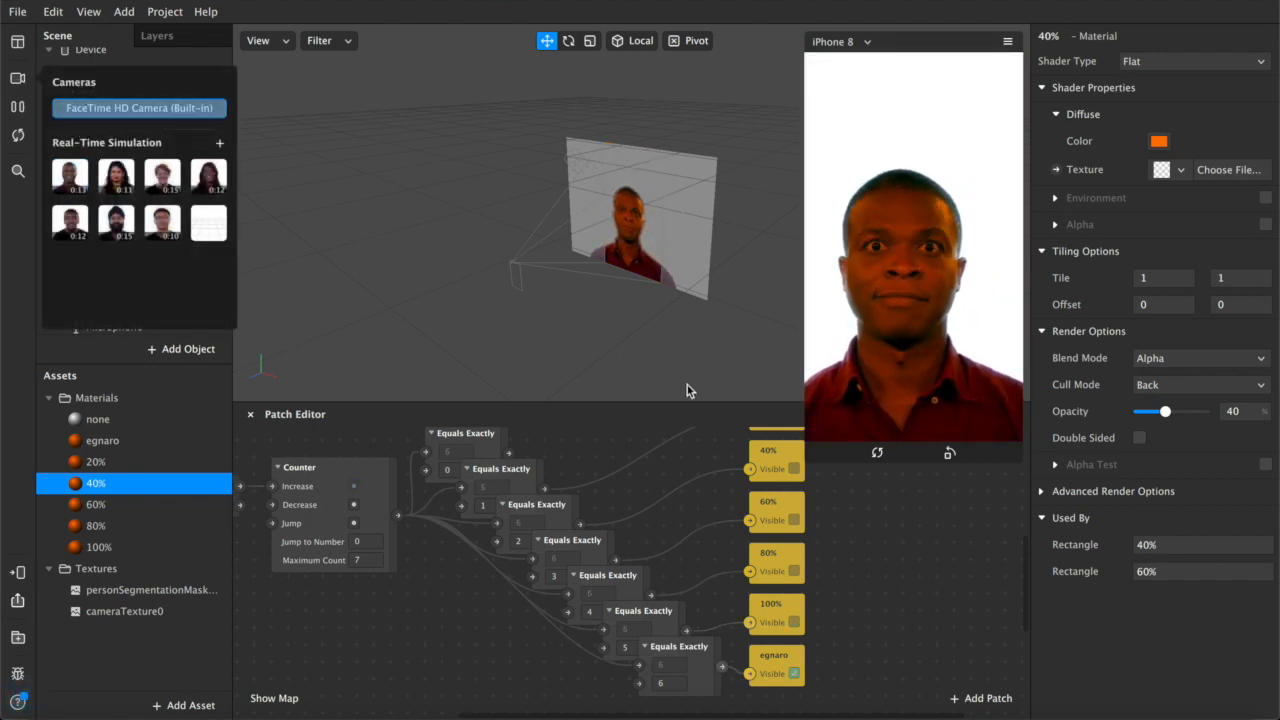
left_click_drag(807, 461, 602, 575)
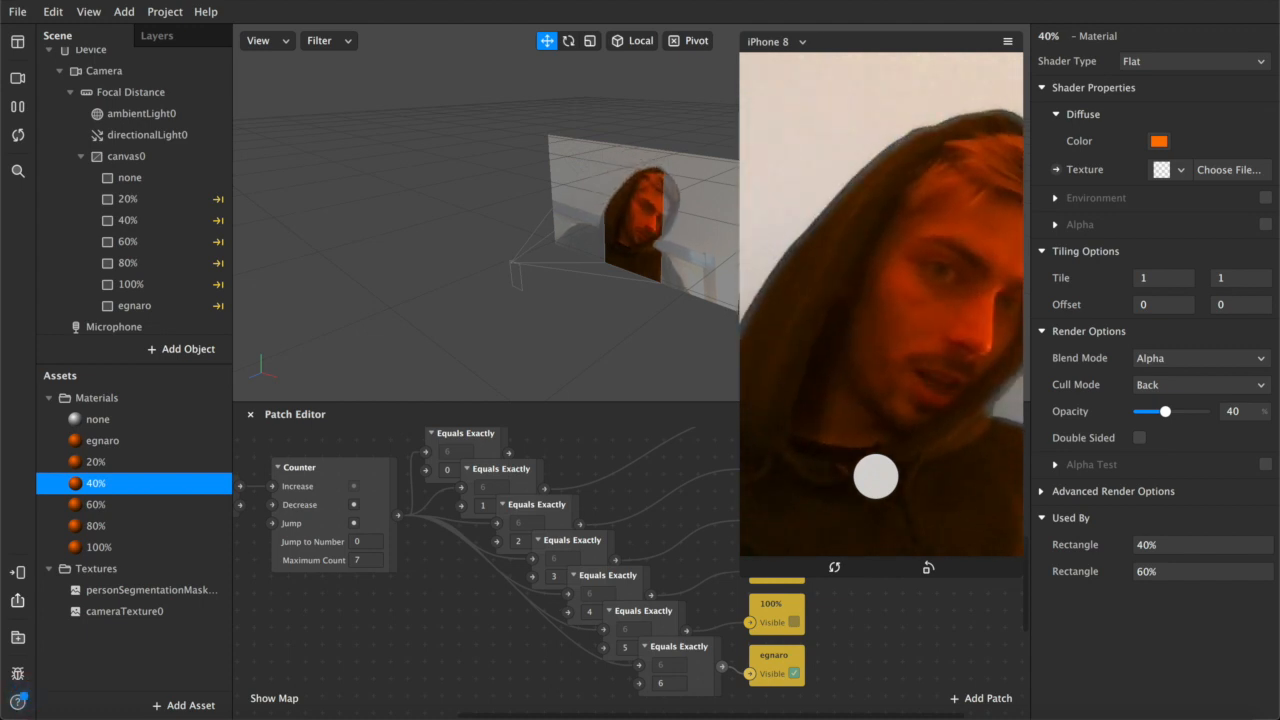
Test the effect on the live camera feed with simulated taps through all the rectangles up to egnaro.
left_click(876, 476)
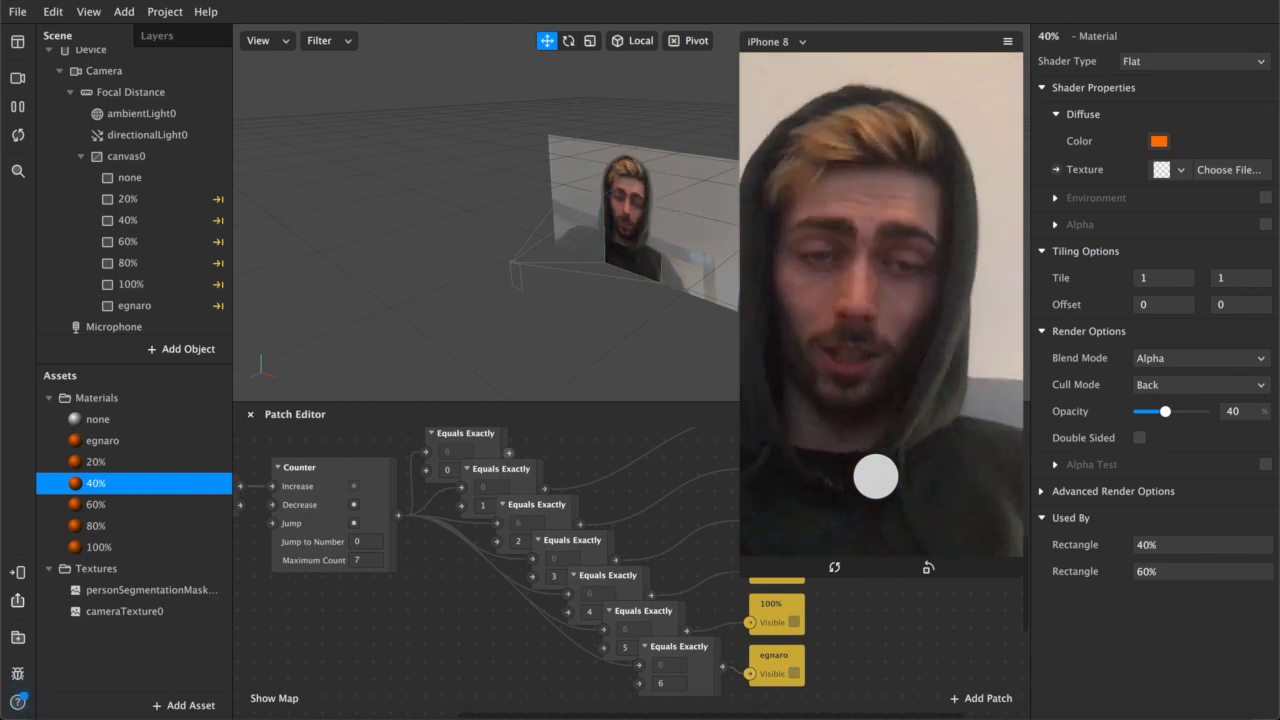
left_click(876, 476)
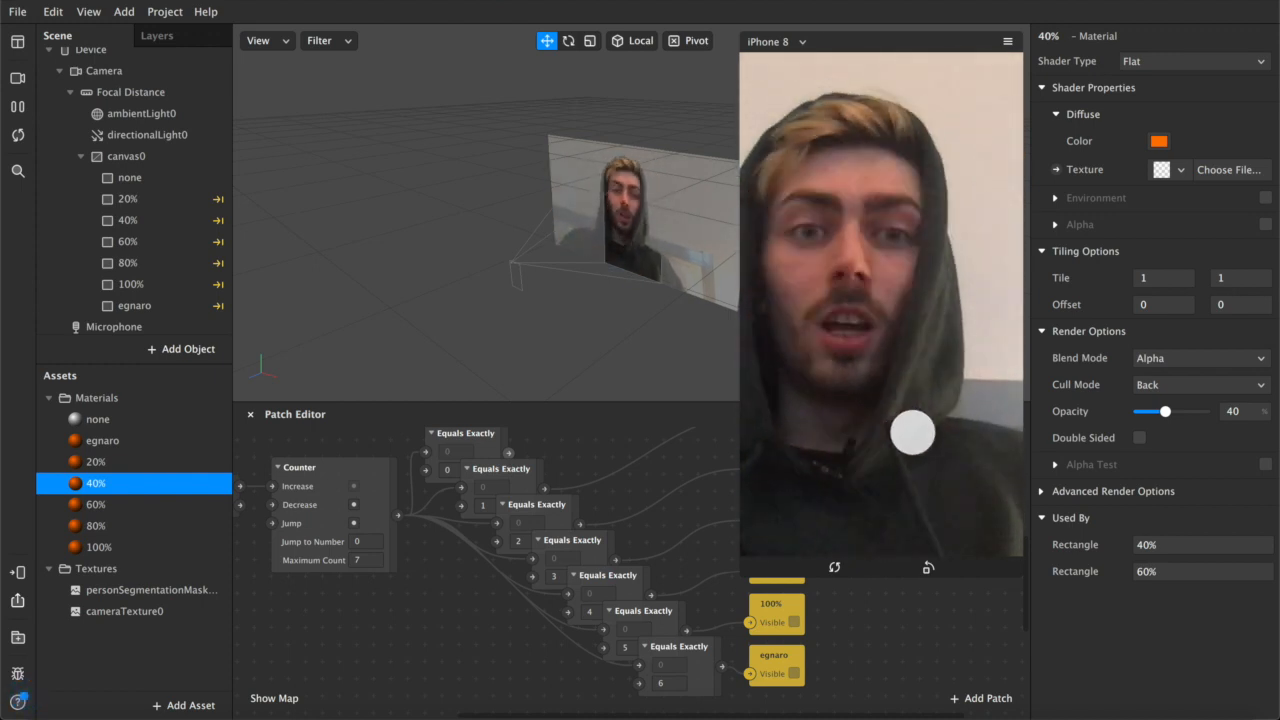
left_click(912, 433)
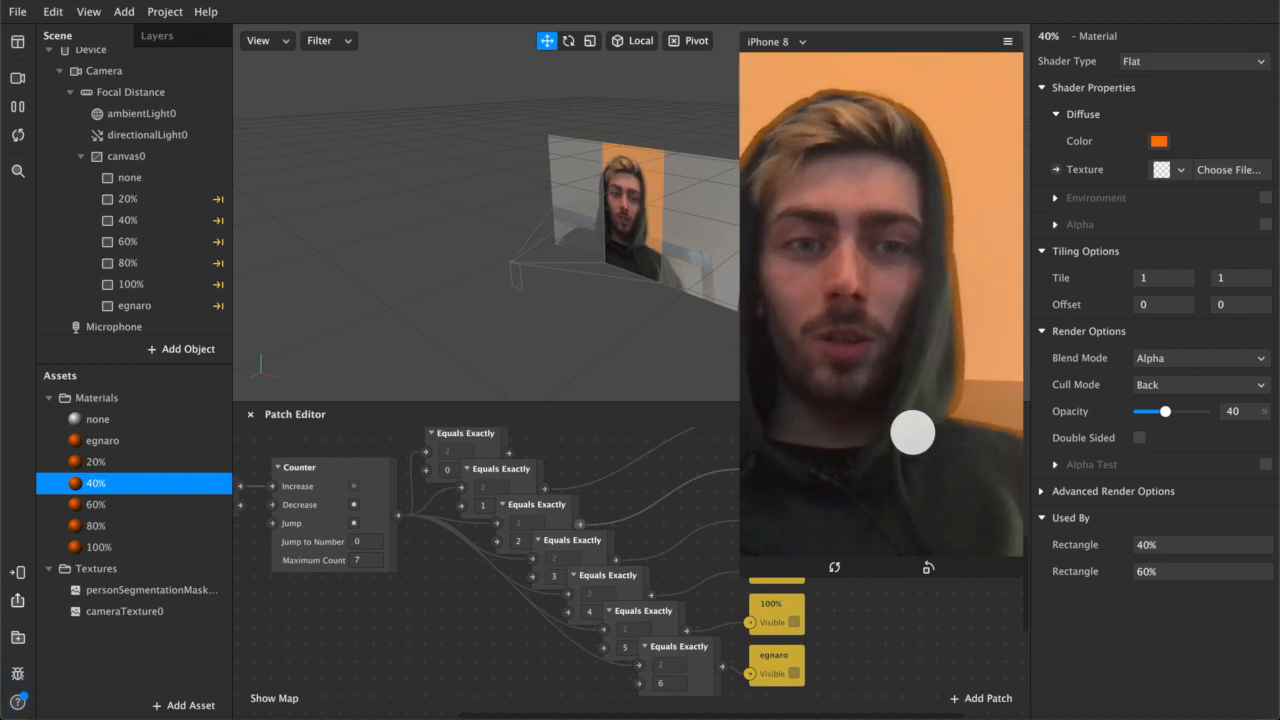
left_click(912, 433)
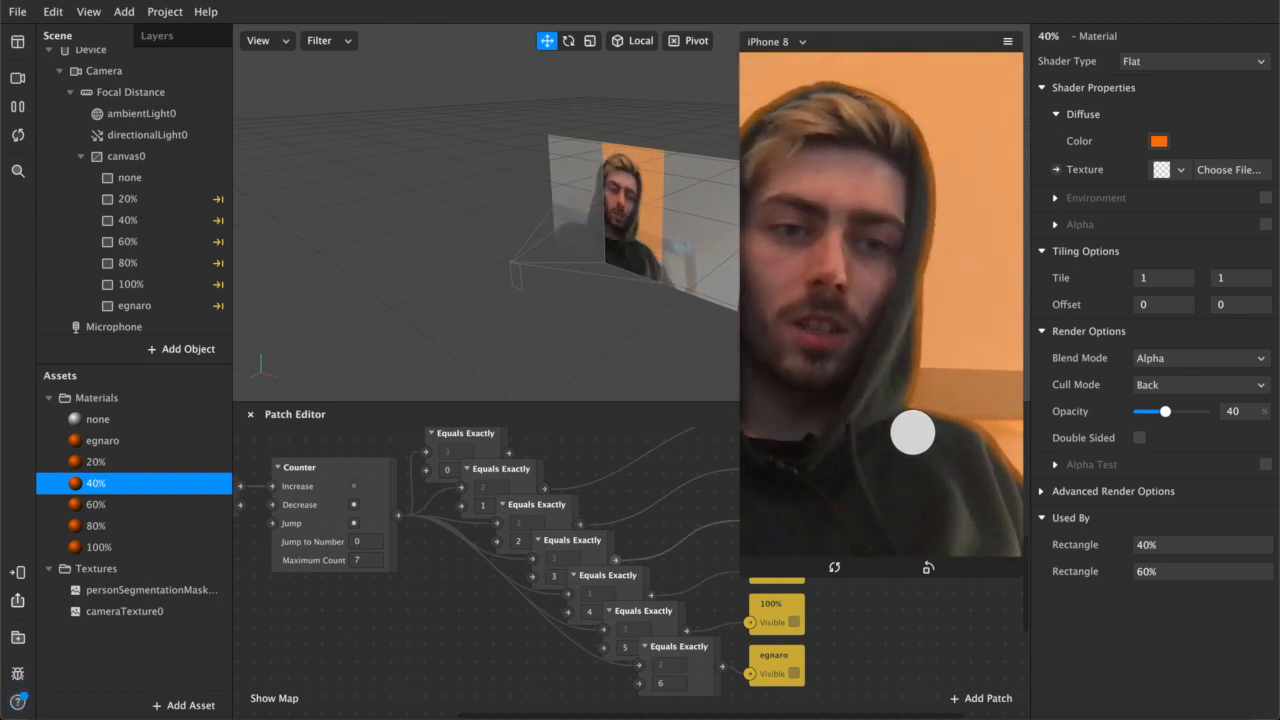
left_click(912, 433)
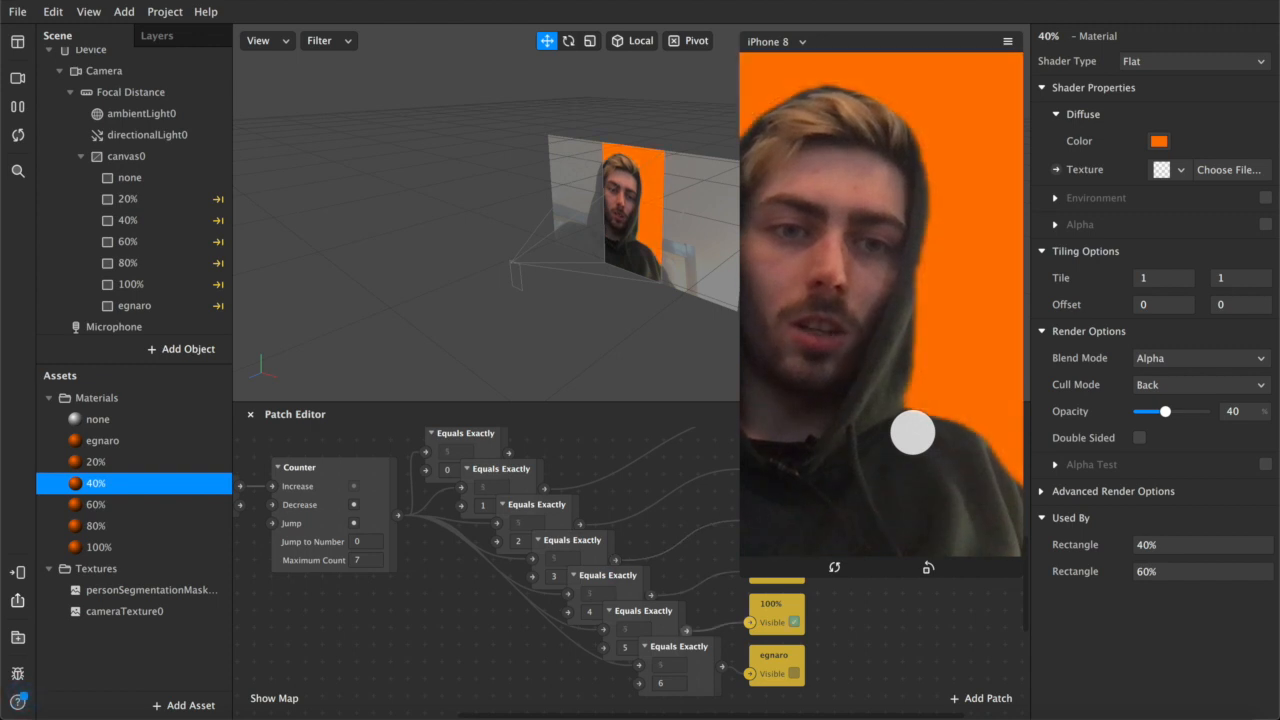
left_click(912, 433)
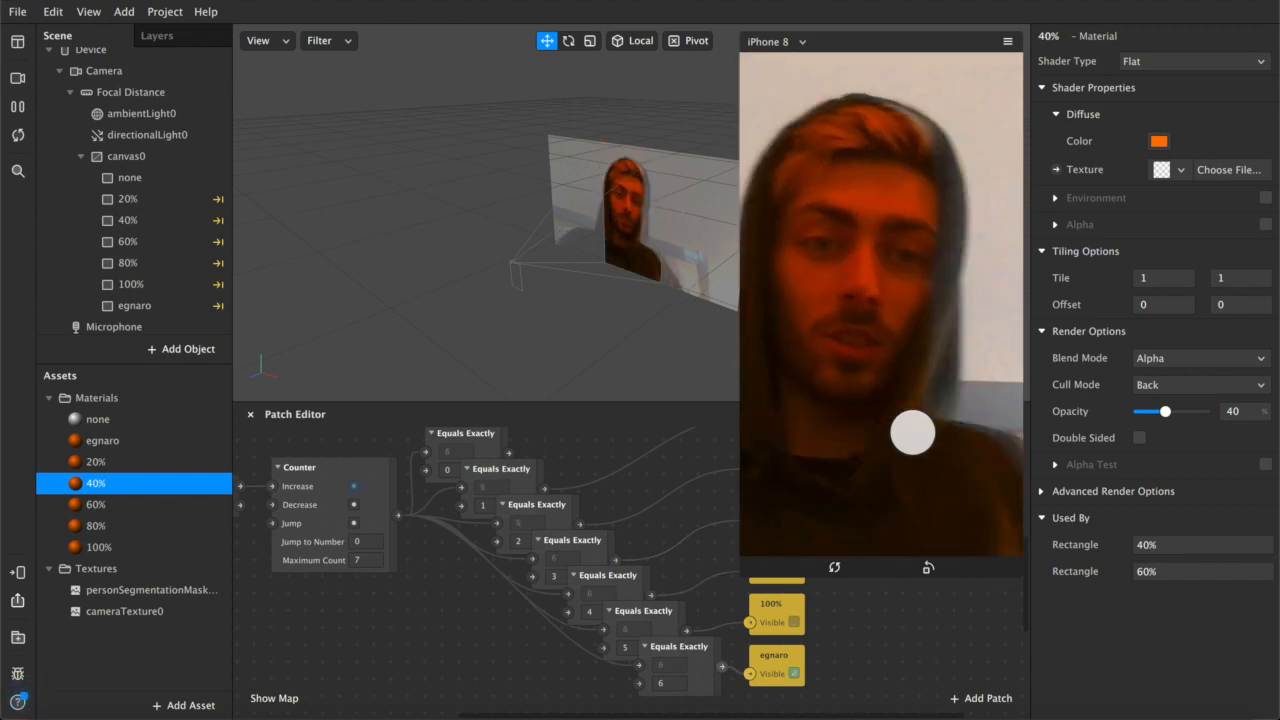
Shrink the device preview so it no longer covers the Visible patches in the patch graph.
scroll(609, 594, "up", 1)
scroll(609, 597, "up", 1)
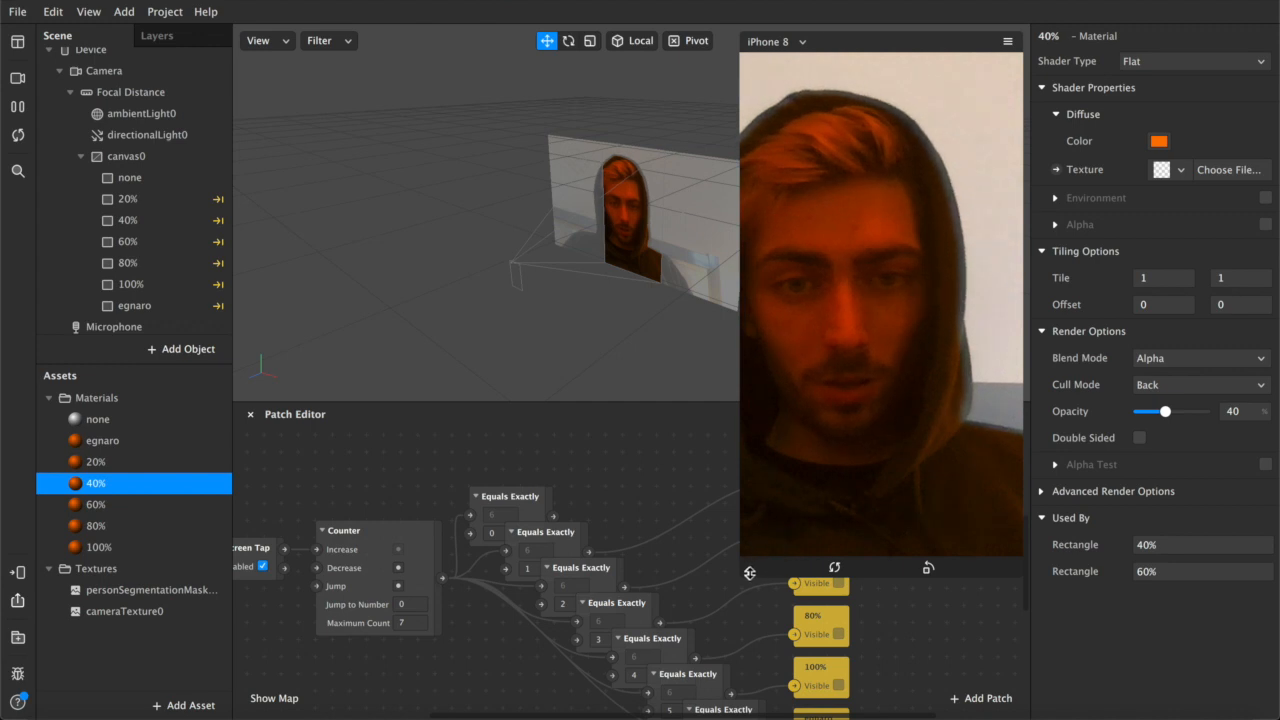
left_click_drag(749, 574, 894, 407)
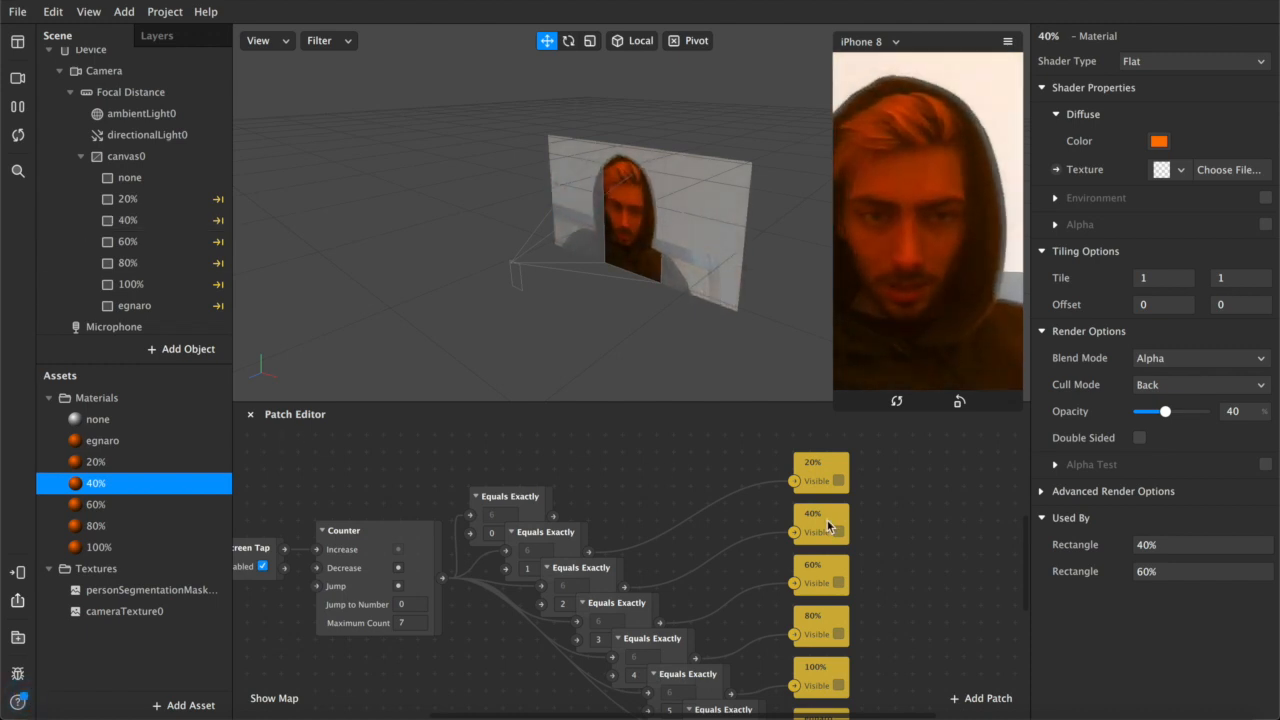
Create the Instruction on Opening patches for the Device's custom instruction.
scroll(827, 524, "up", 5)
scroll(827, 524, "left", 5)
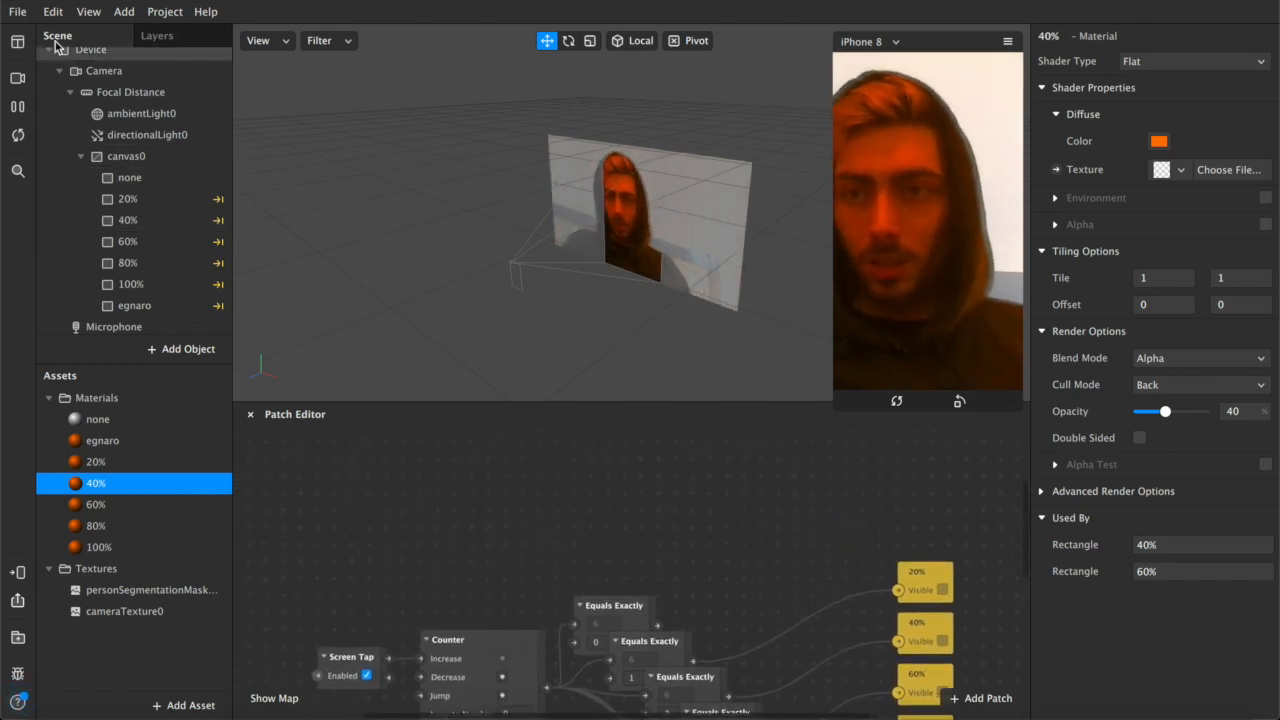
scroll(80, 48, "up", 1)
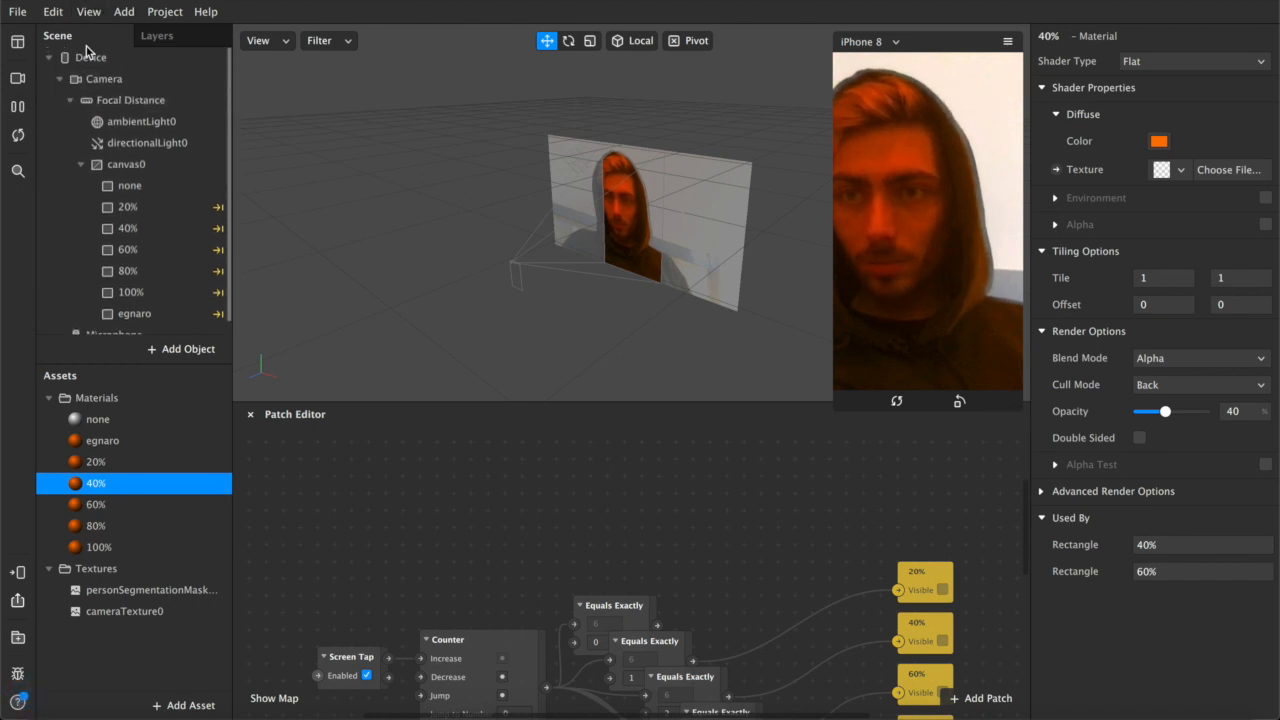
left_click(104, 58)
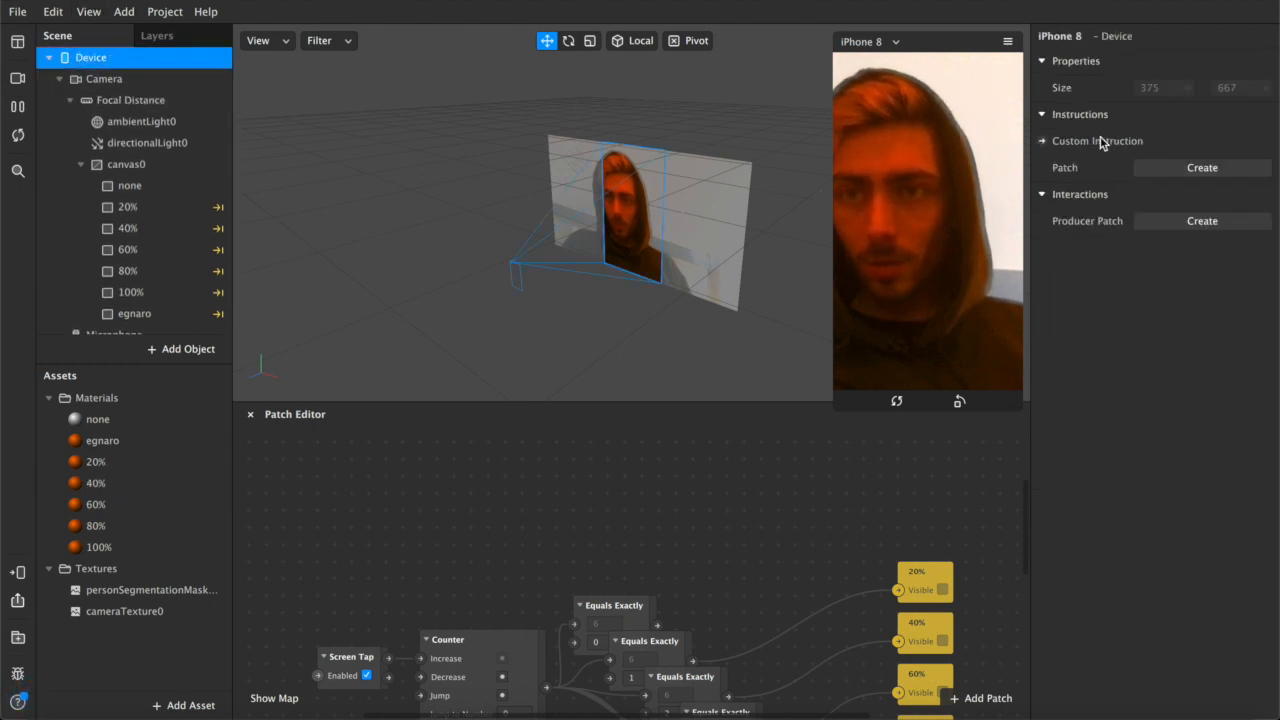
left_click(1170, 169)
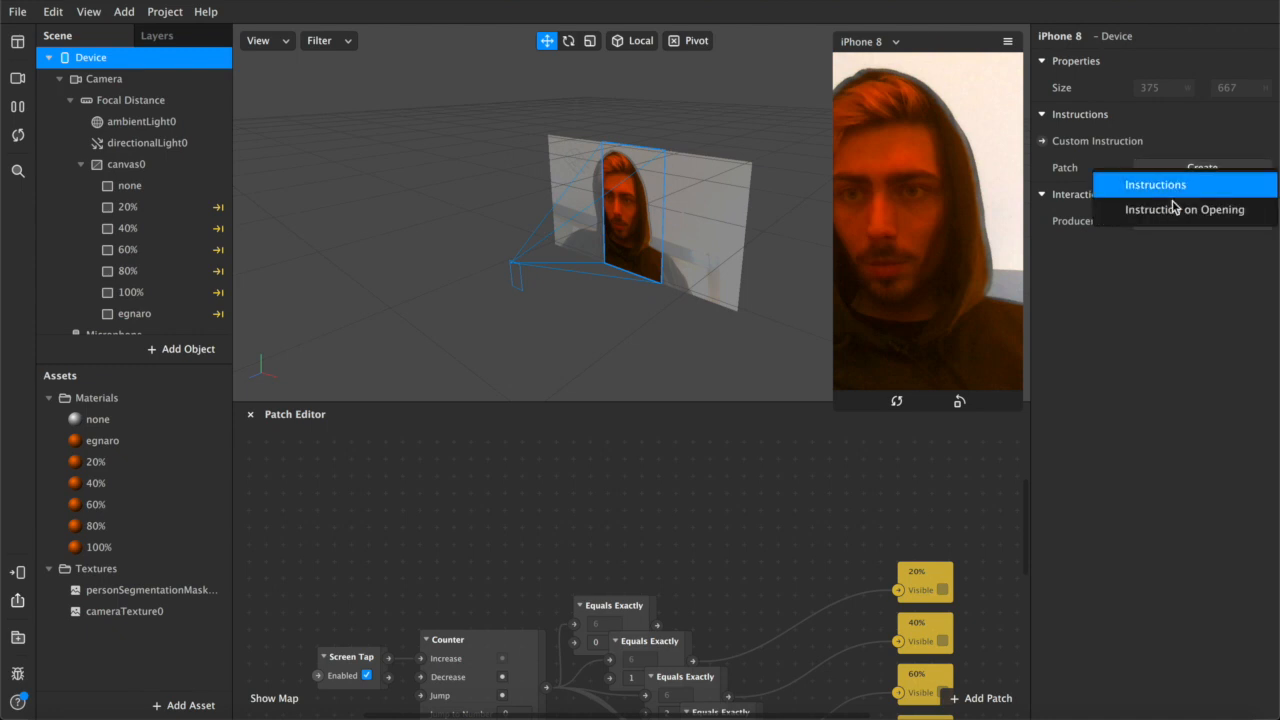
left_click(1176, 209)
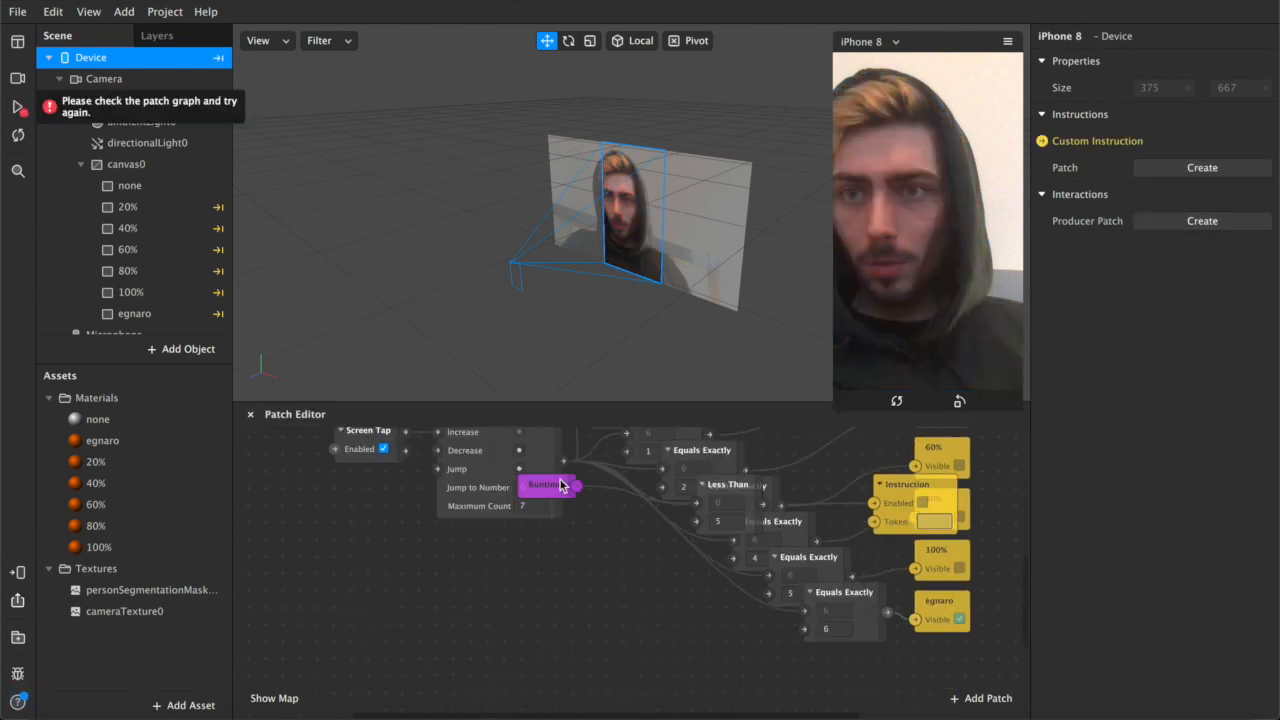
Arrange the Runtime, Less Than and Instruction patches in a row above the Screen Tap and Counter patches, and resume the simulation.
left_click(561, 486)
scroll(543, 497, "up", 3)
left_click_drag(546, 608, 466, 460)
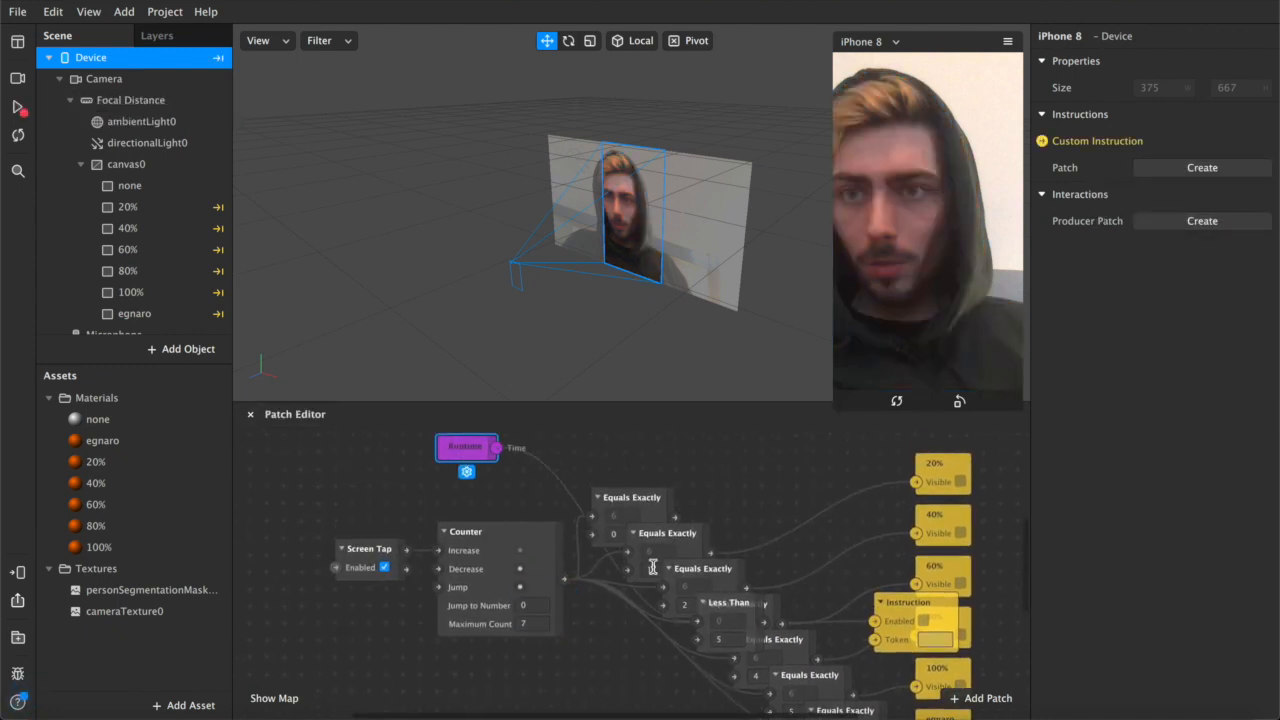
scroll(652, 567, "down", 3)
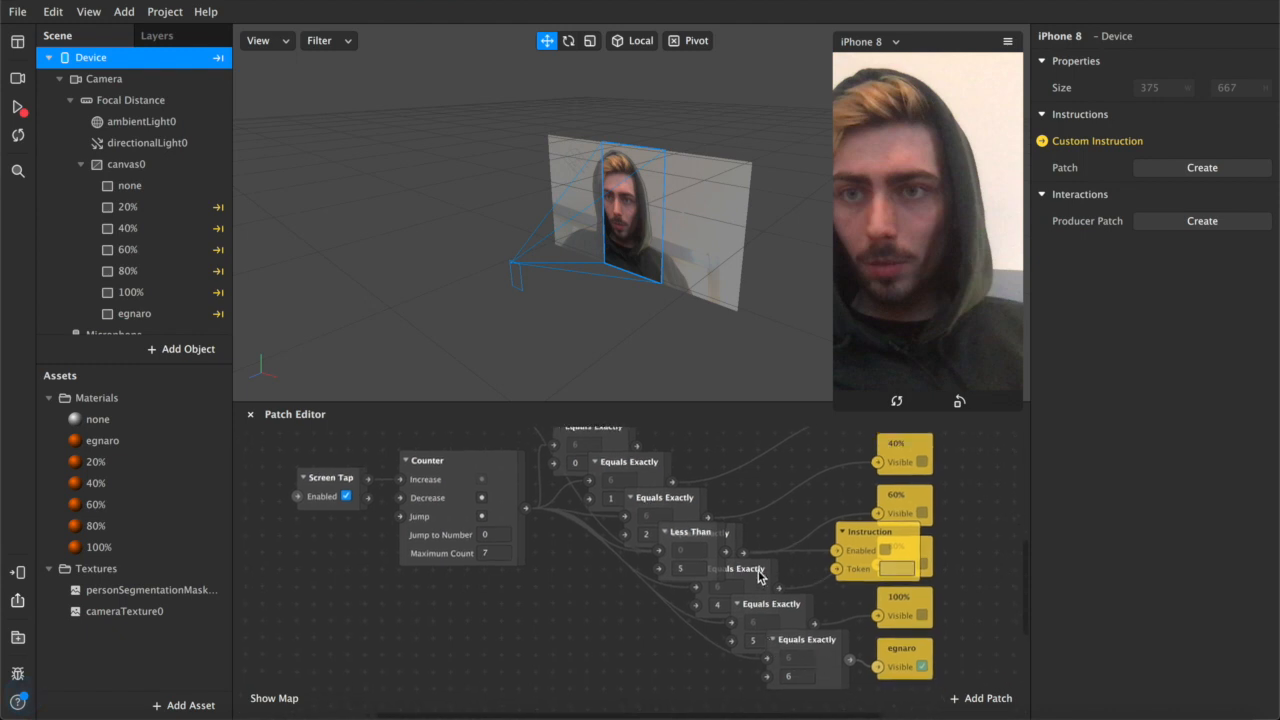
left_click_drag(688, 529, 527, 629)
scroll(528, 636, "down", 5)
left_click_drag(904, 655, 673, 468)
left_click_drag(488, 490, 445, 500)
left_click(779, 497)
left_click(450, 483)
left_click(16, 110)
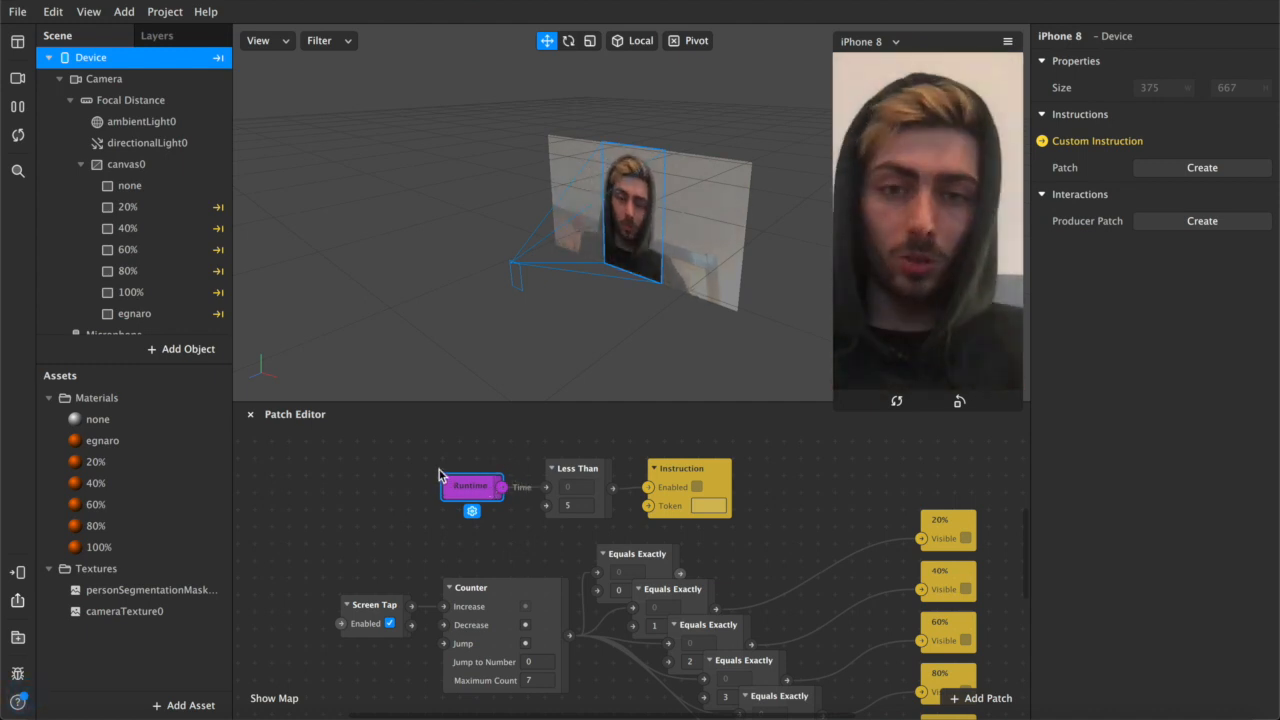
left_click(612, 470)
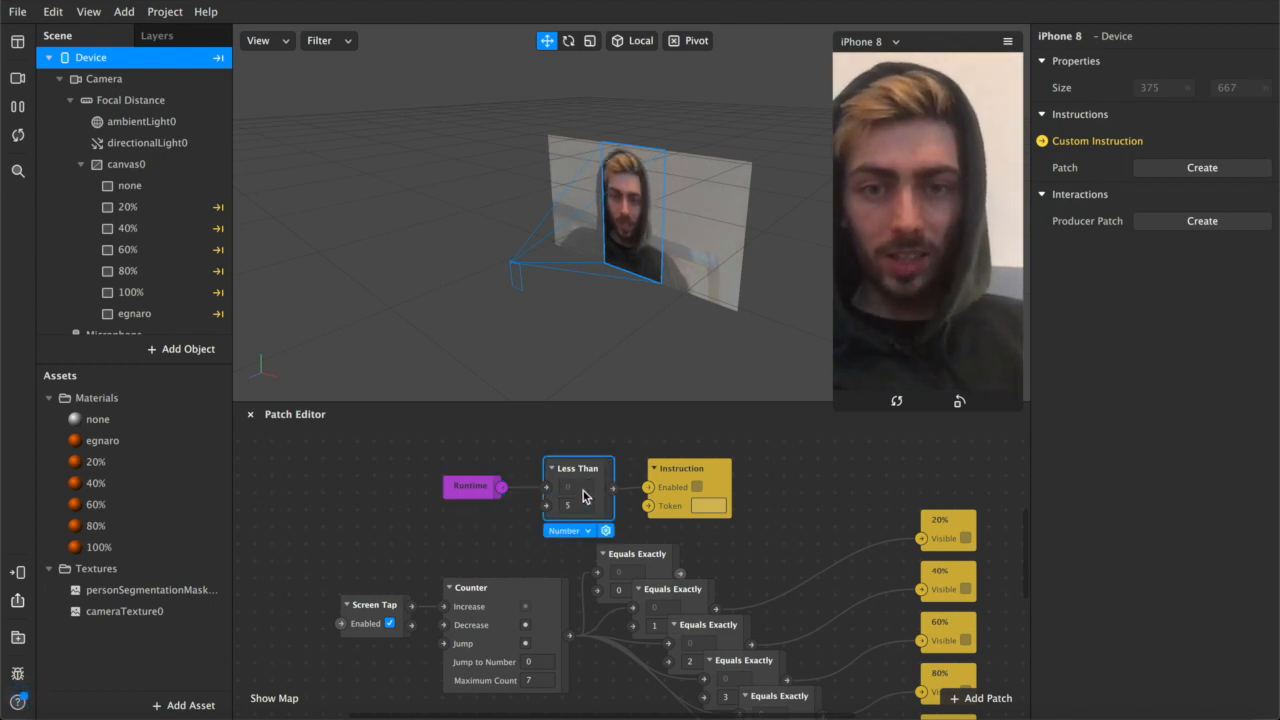
left_click(658, 567)
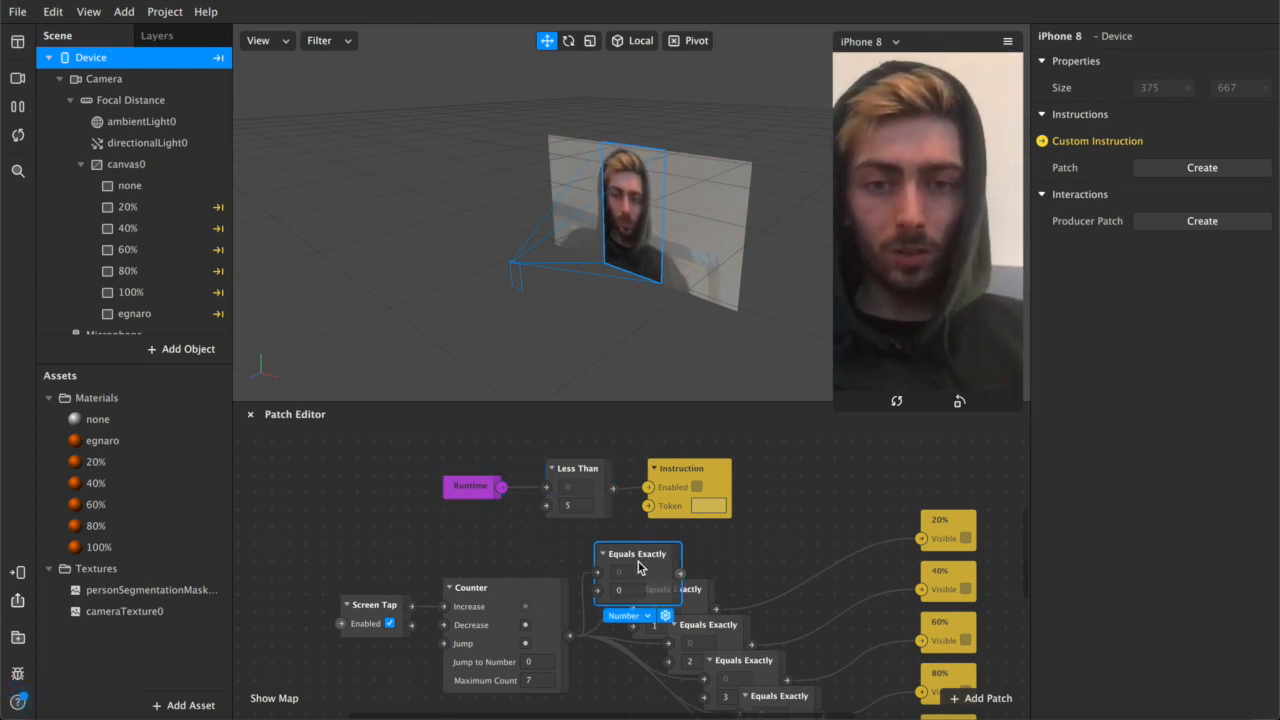
left_click(584, 476)
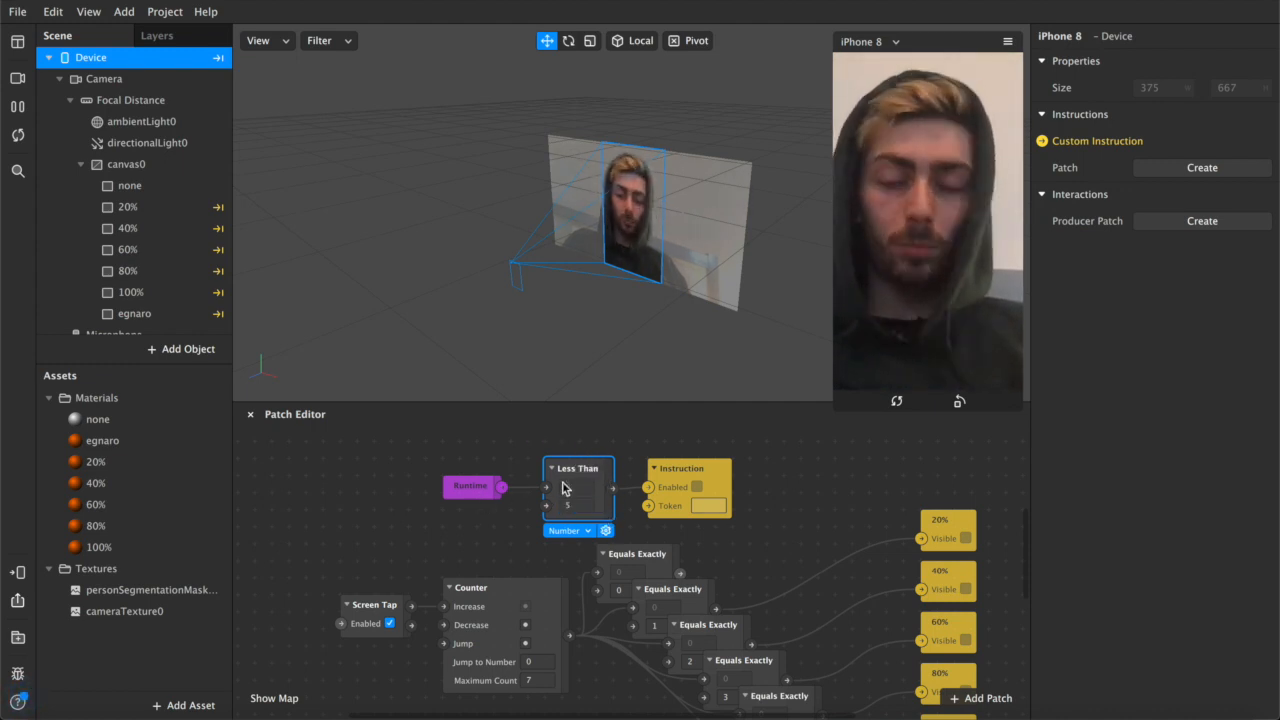
left_click(677, 483)
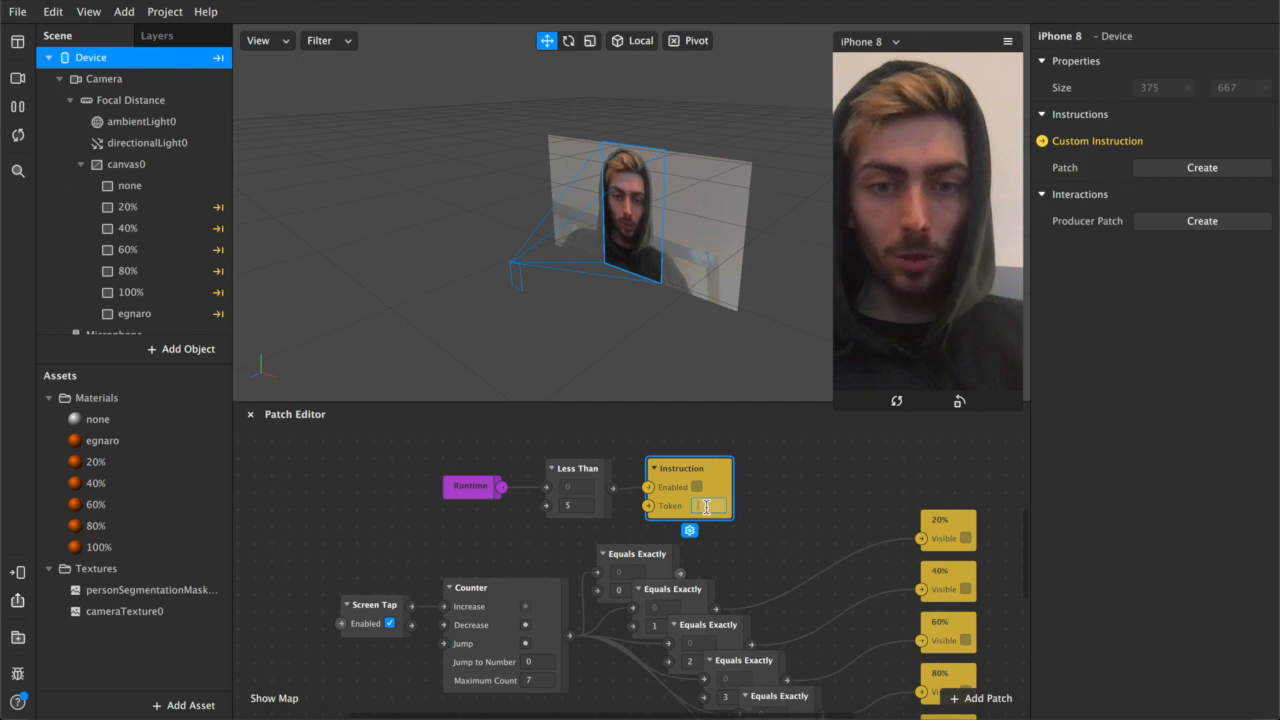
left_click(575, 497)
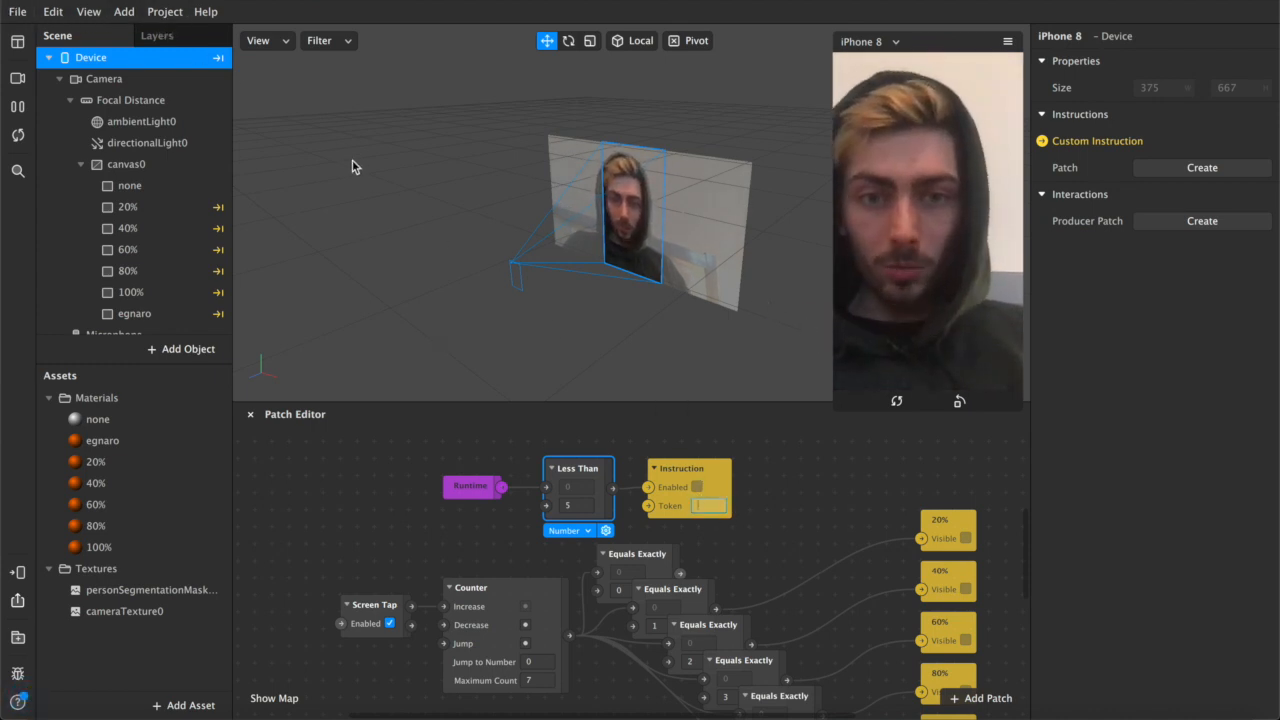
Open the project's Capabilities properties and expand the Instructions capability.
left_click(160, 12)
left_click(181, 39)
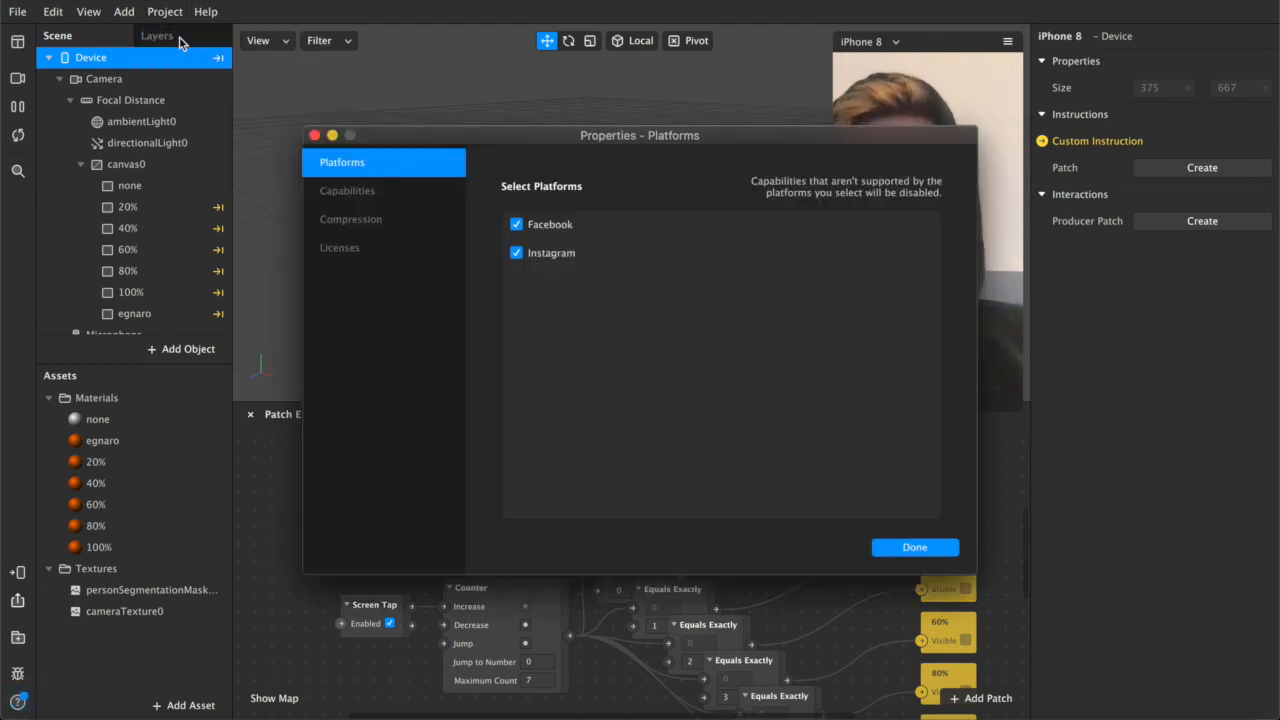
left_click(340, 196)
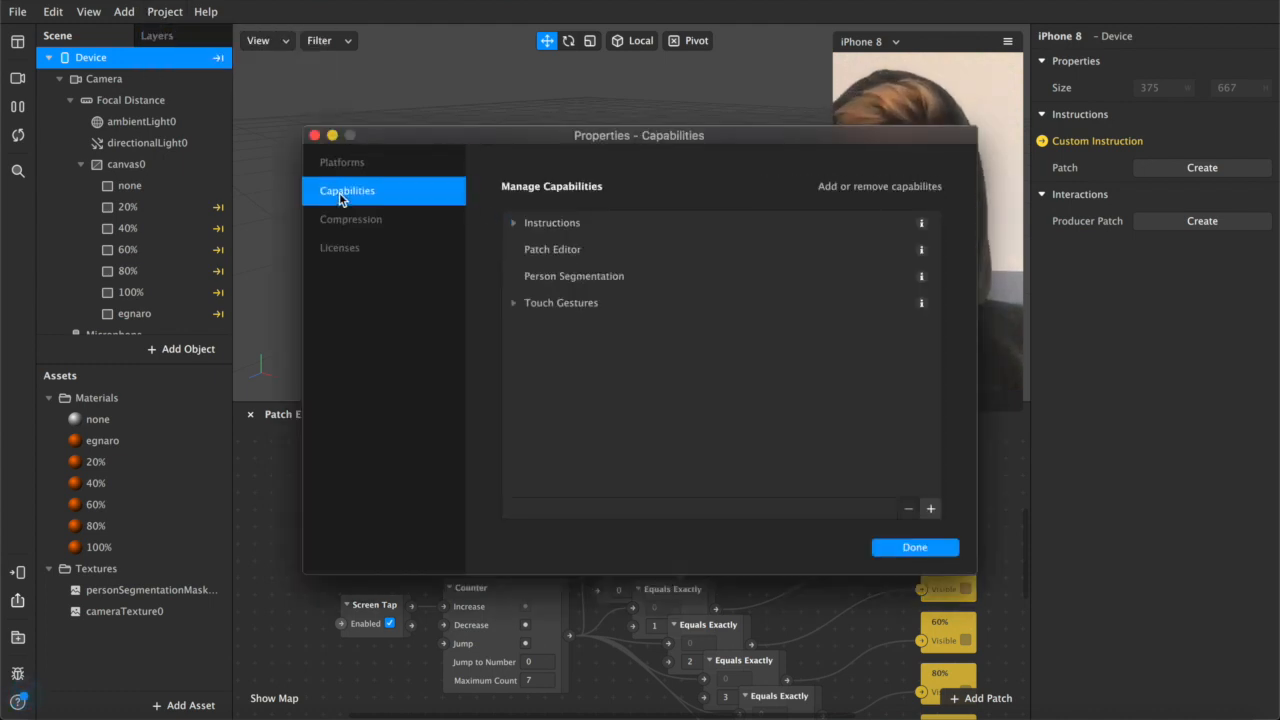
left_click(513, 223)
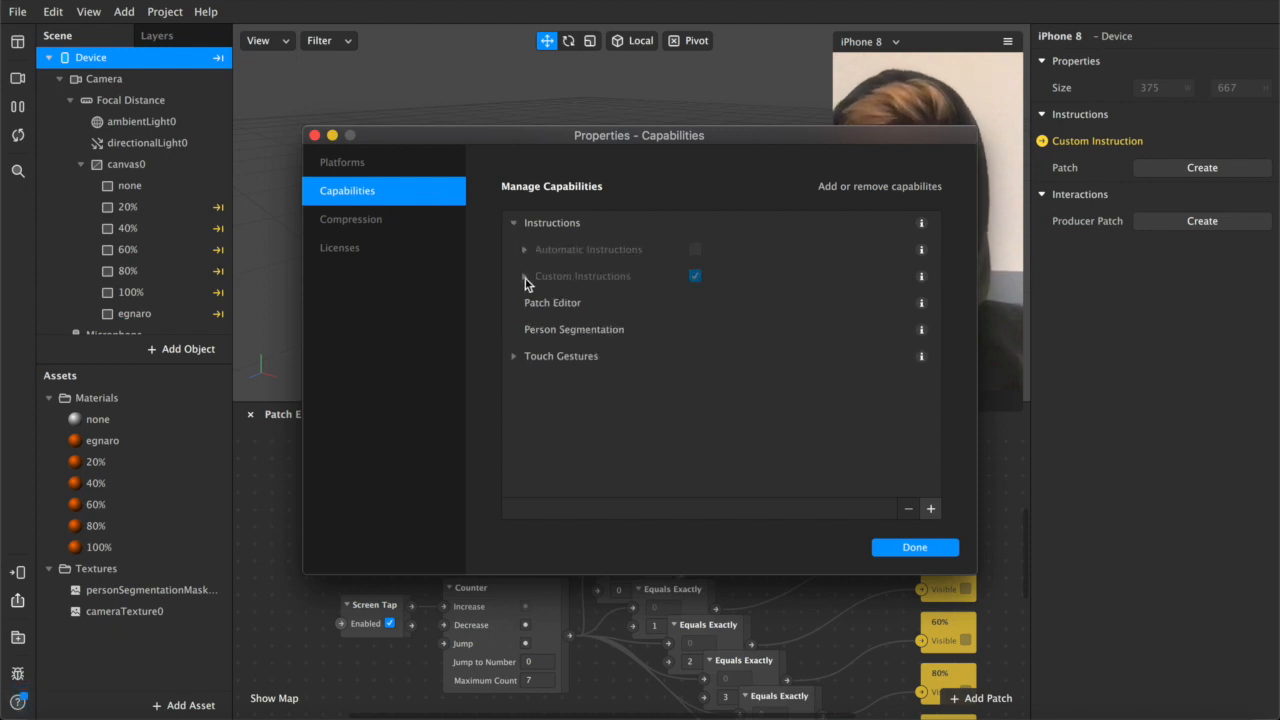
Try to add the Instructions capability from the list of available capabilities.
left_click(930, 511)
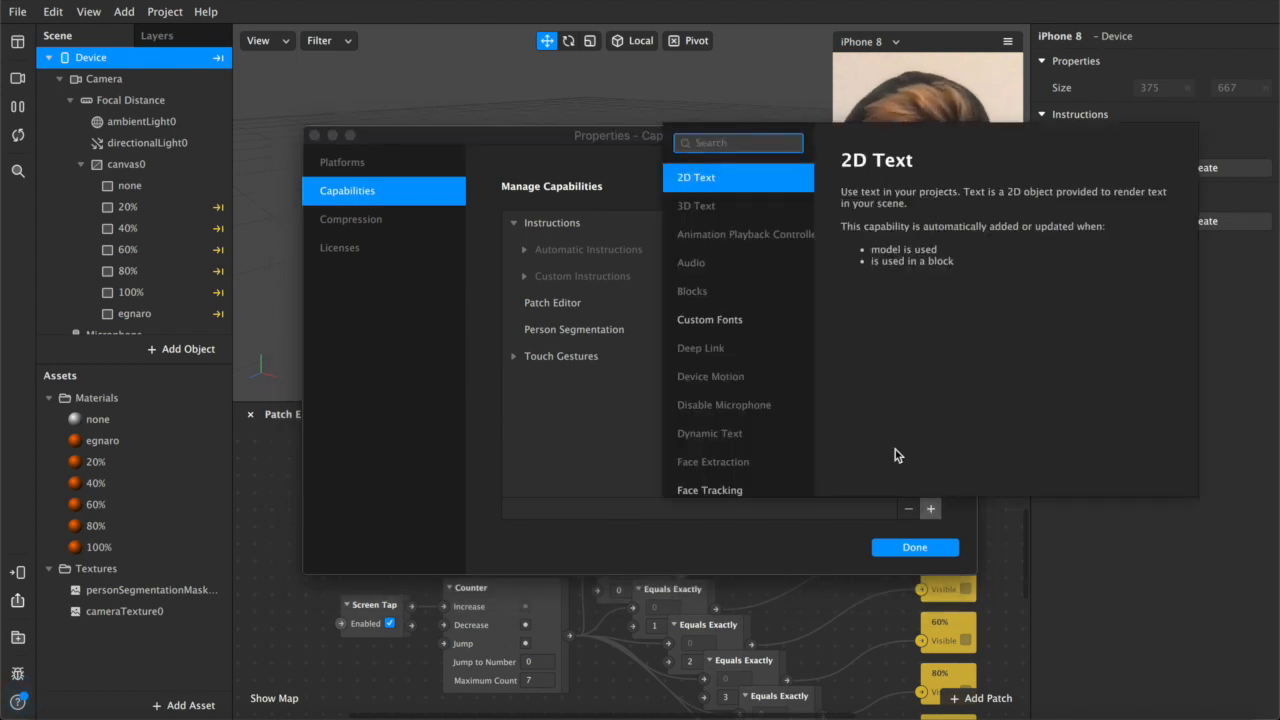
scroll(726, 443, "down", 15)
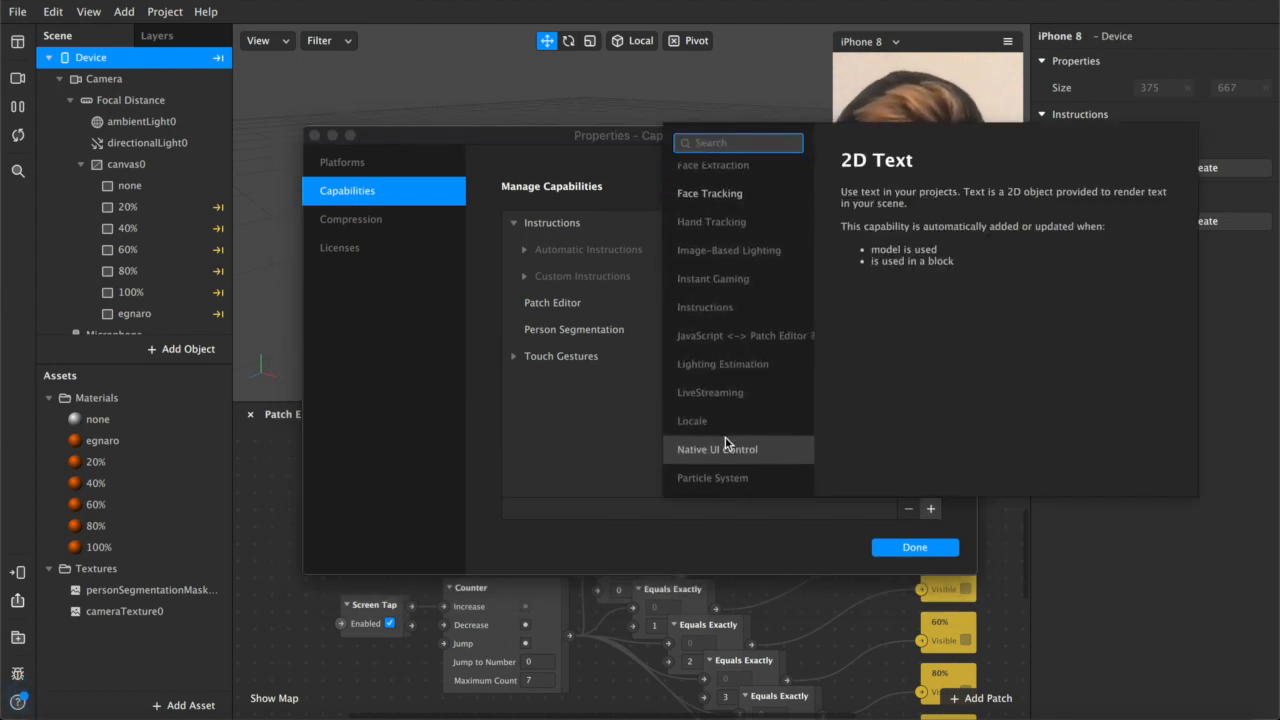
scroll(724, 380, "up", 10)
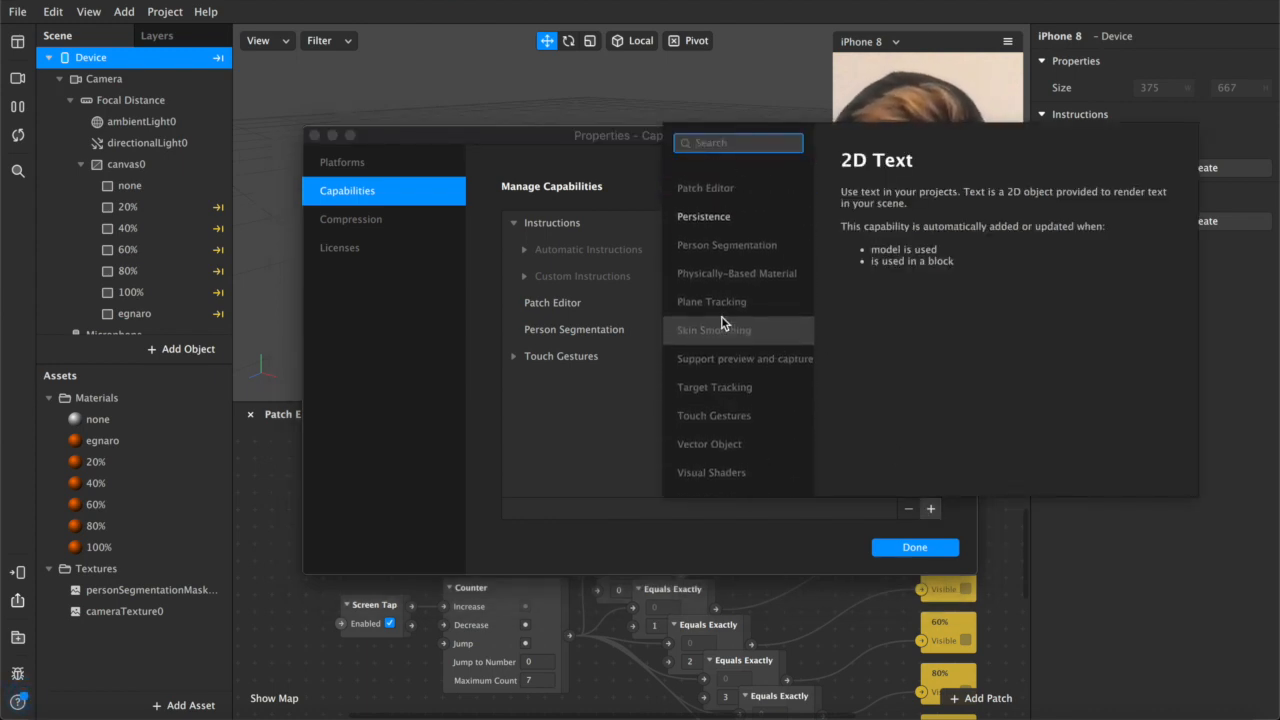
type("ins")
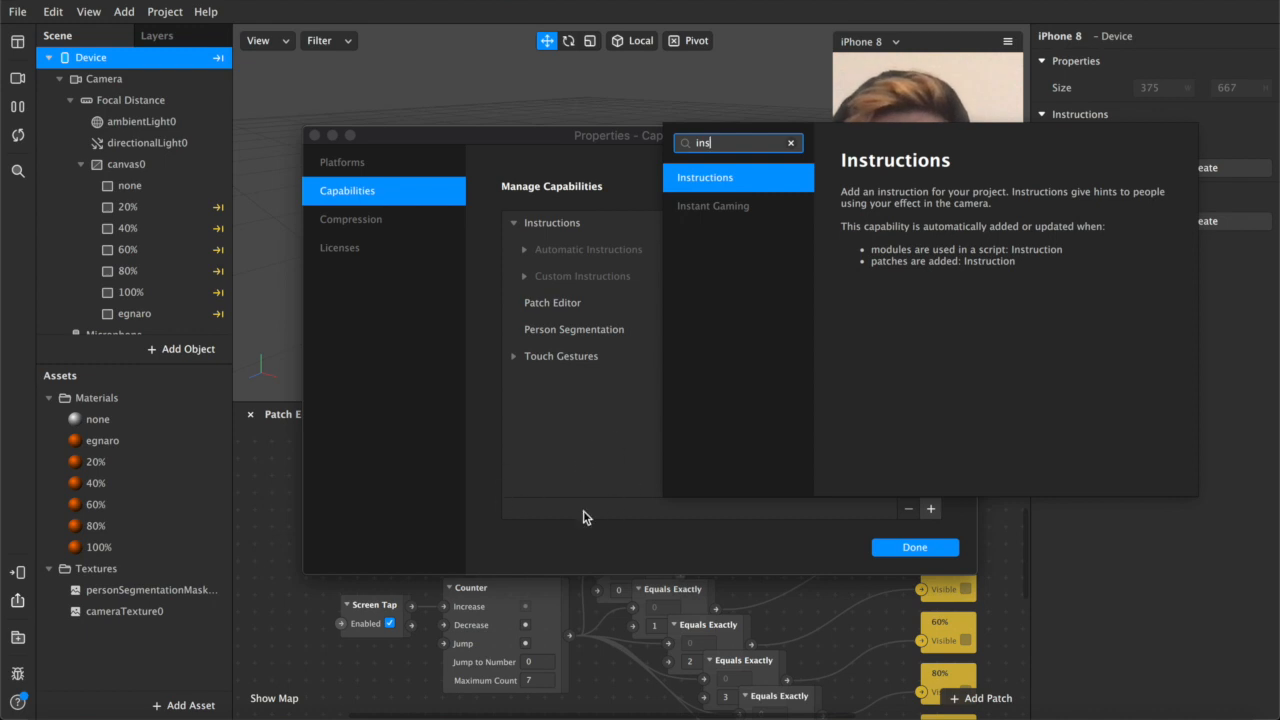
key("Return")
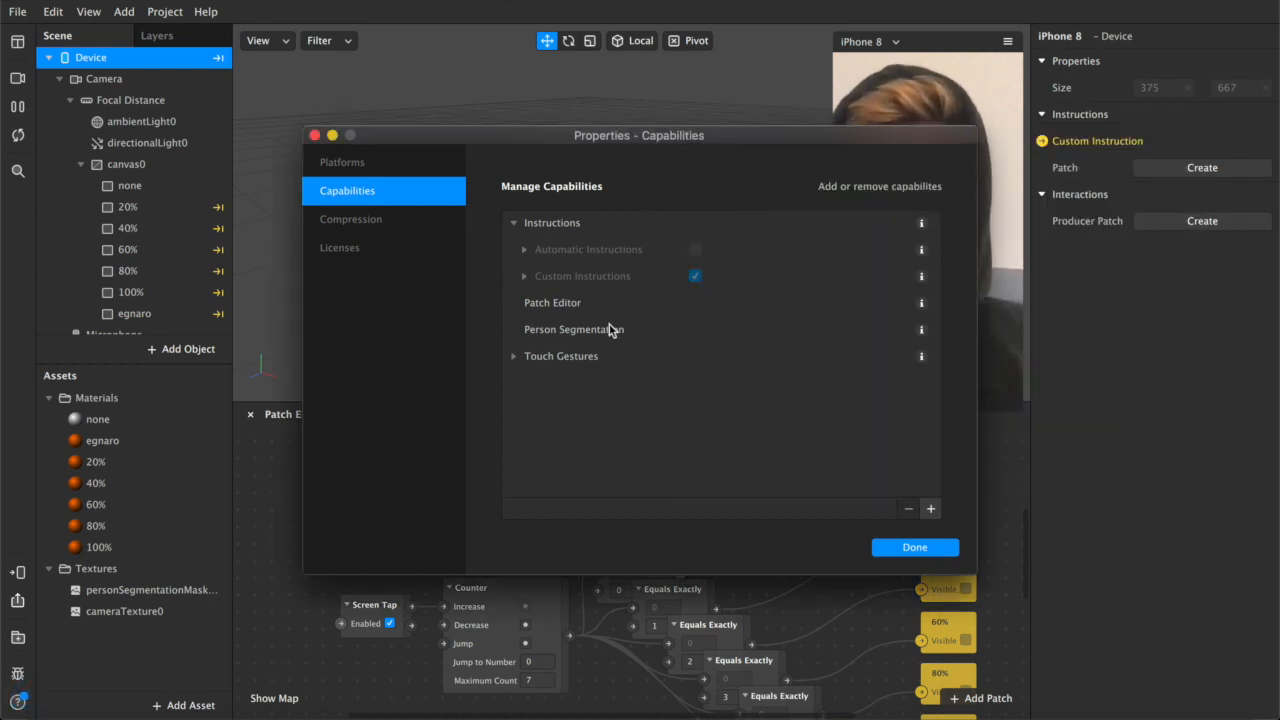
Add the "Tap to change" instruction to the project's Custom Instructions.
left_click(524, 276)
left_click(790, 304)
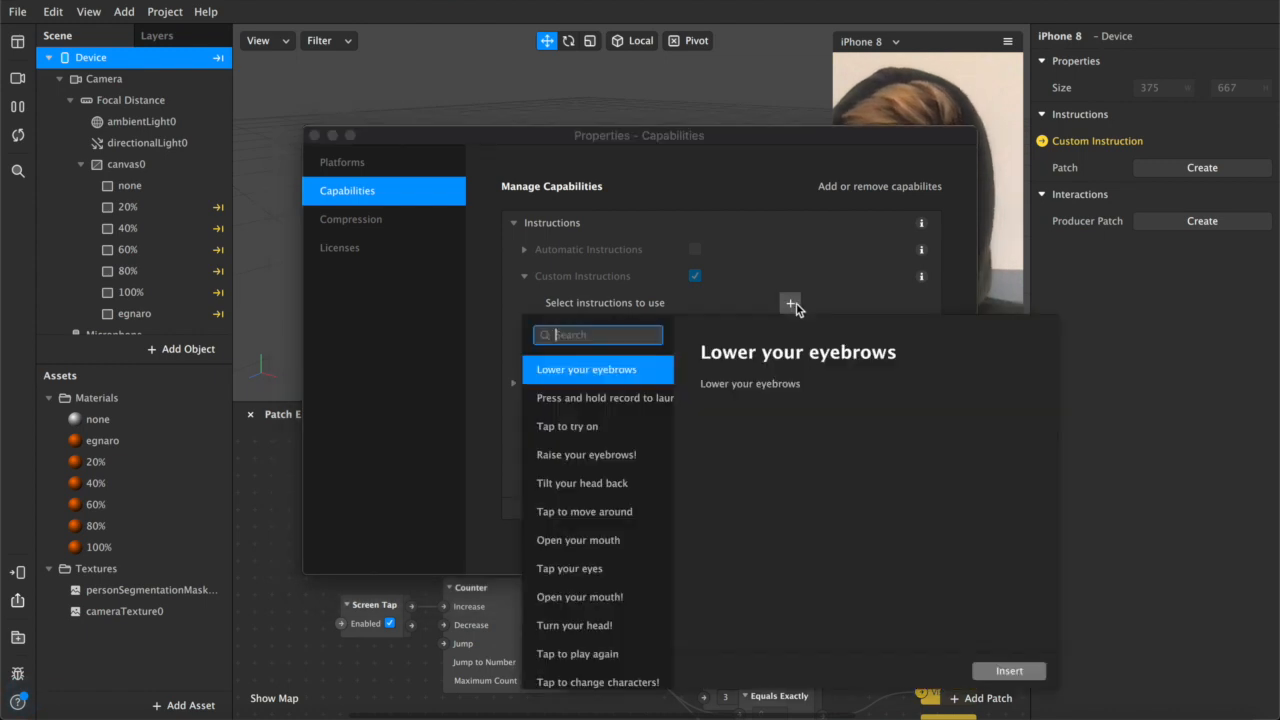
type("tap to change")
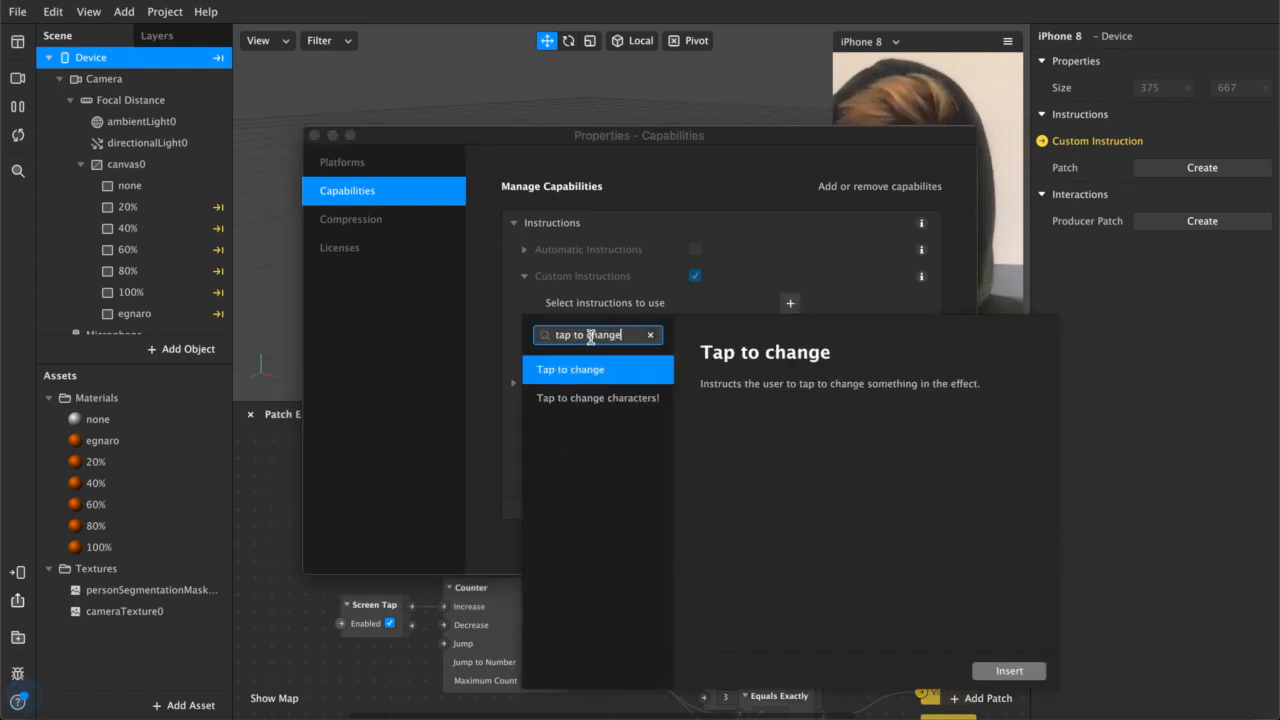
key("Return")
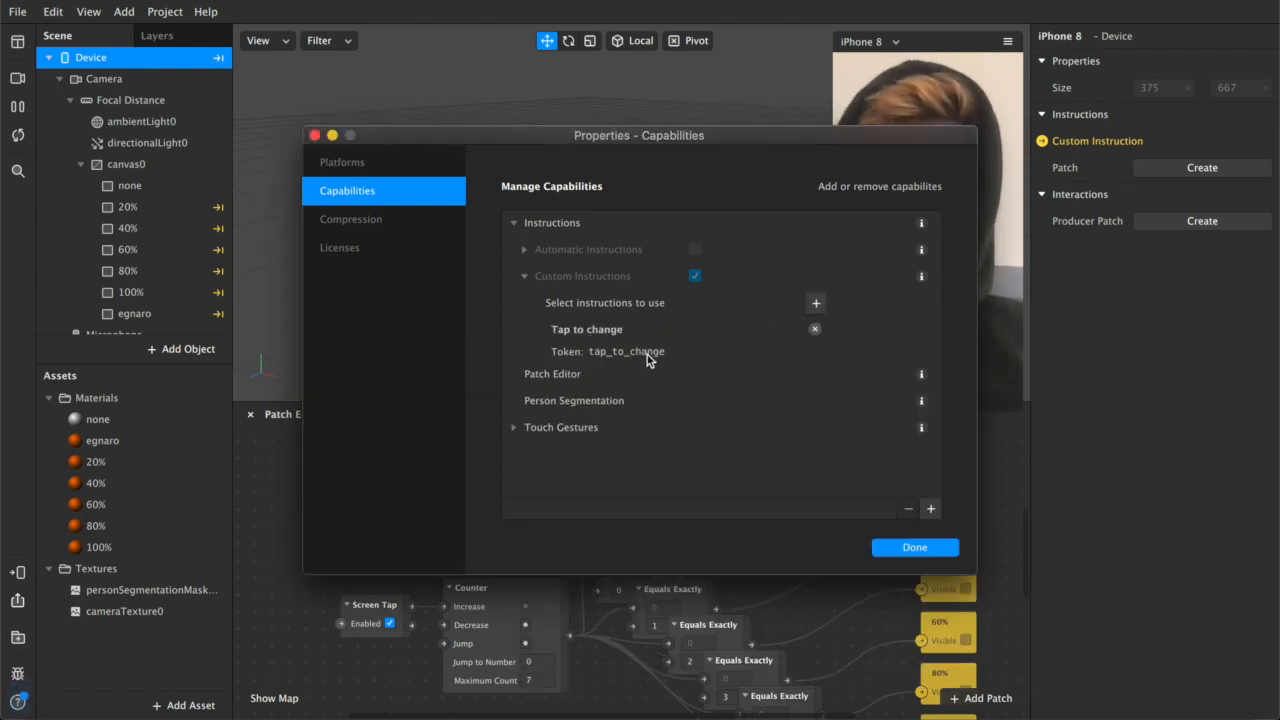
Copy the tap_to_change token from the capabilities, close the properties, and paste it as the Instruction patch's Token.
double_click(615, 356)
key("ctrl+c")
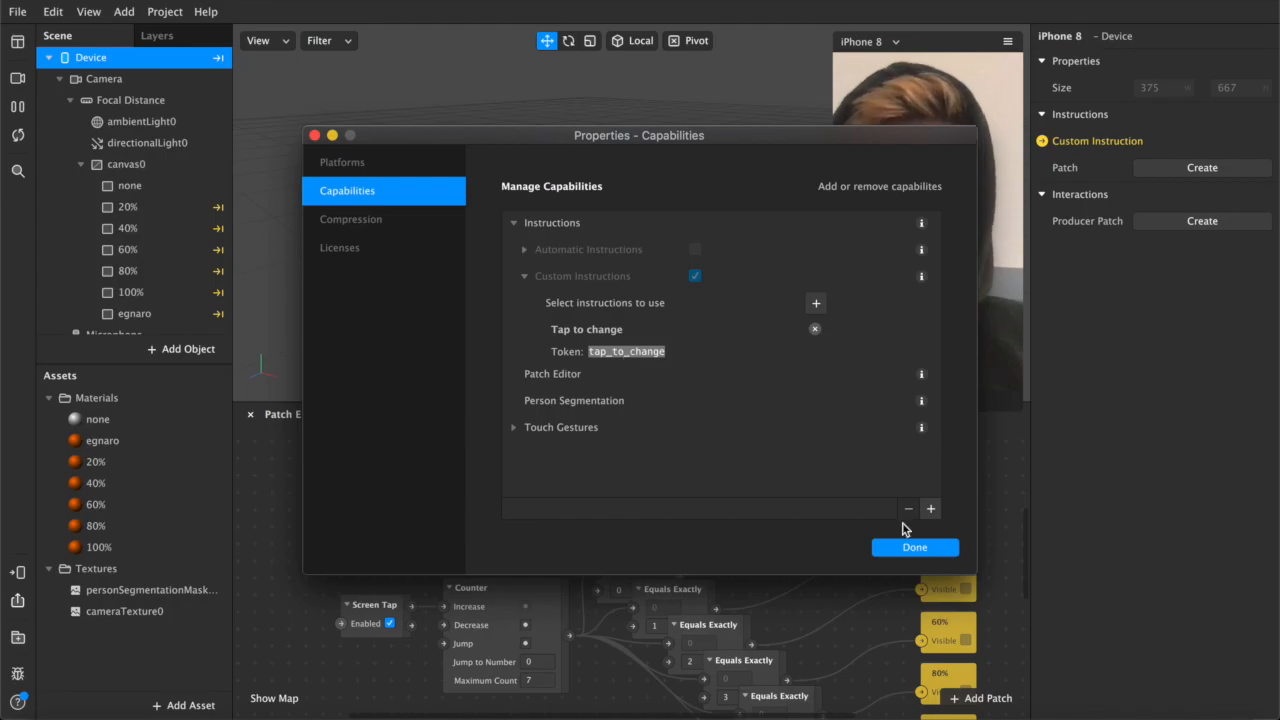
left_click(915, 547)
left_click(716, 506)
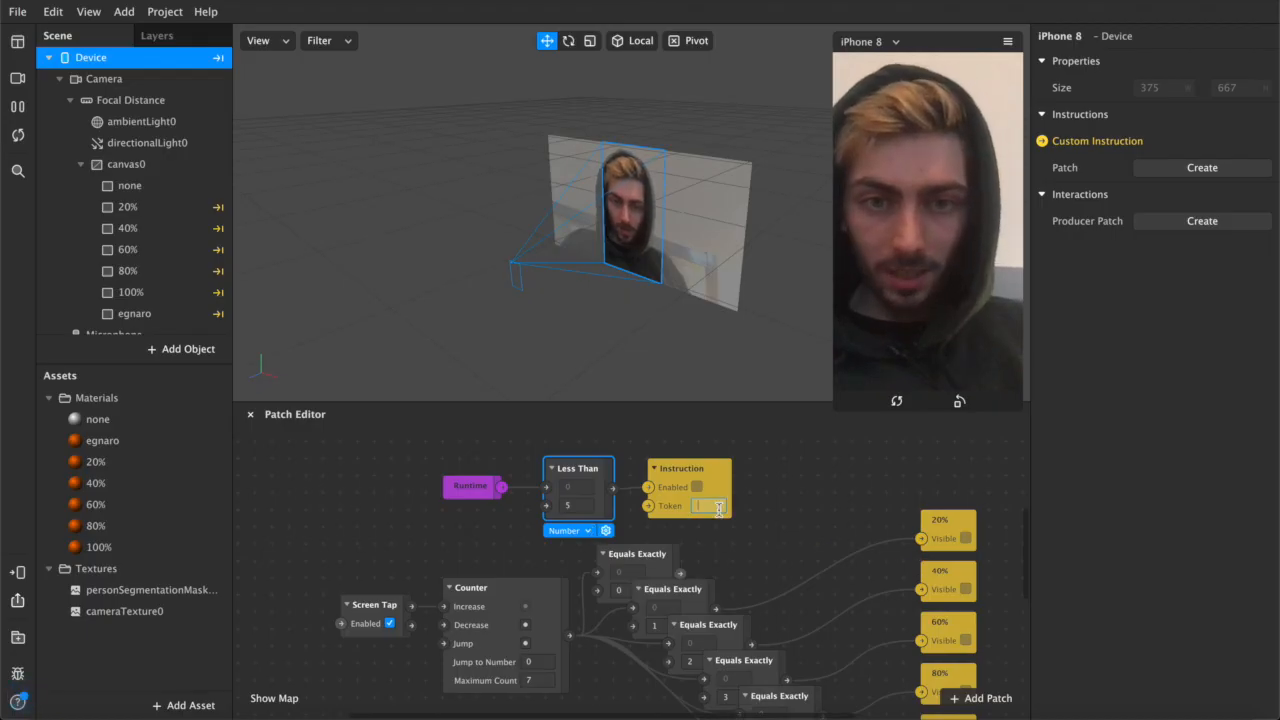
key("ctrl+v")
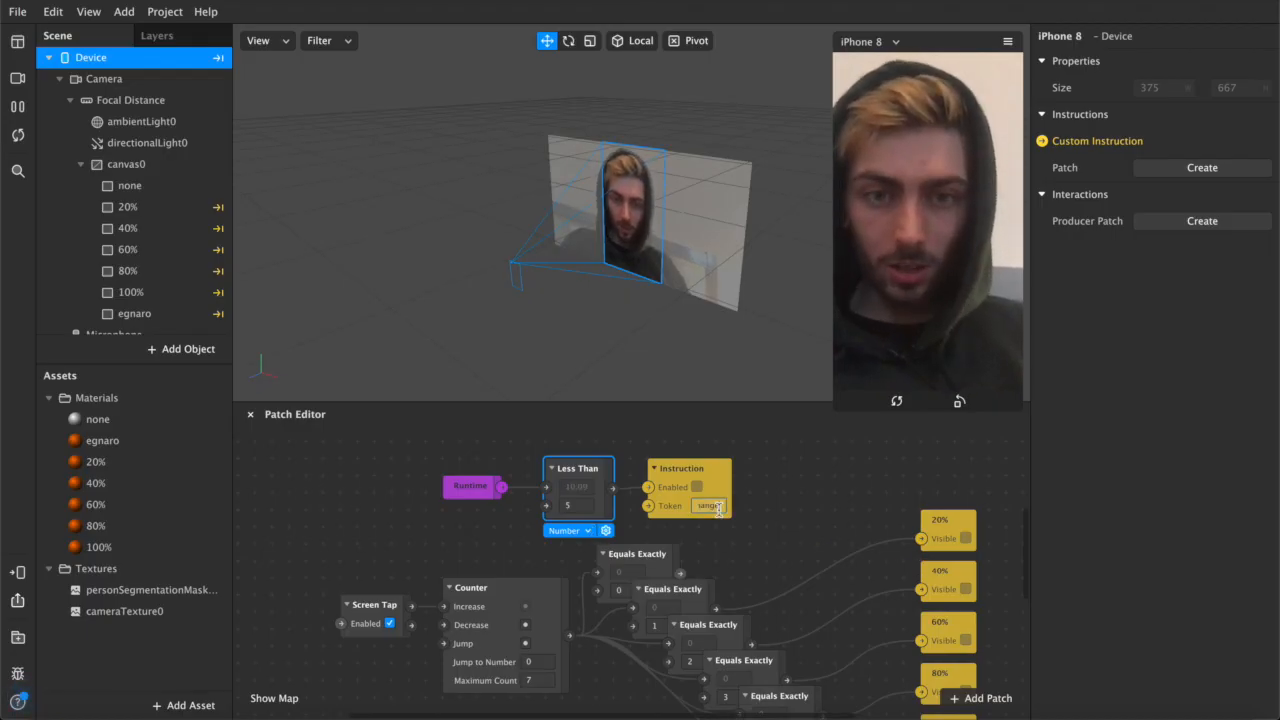
left_click(785, 494)
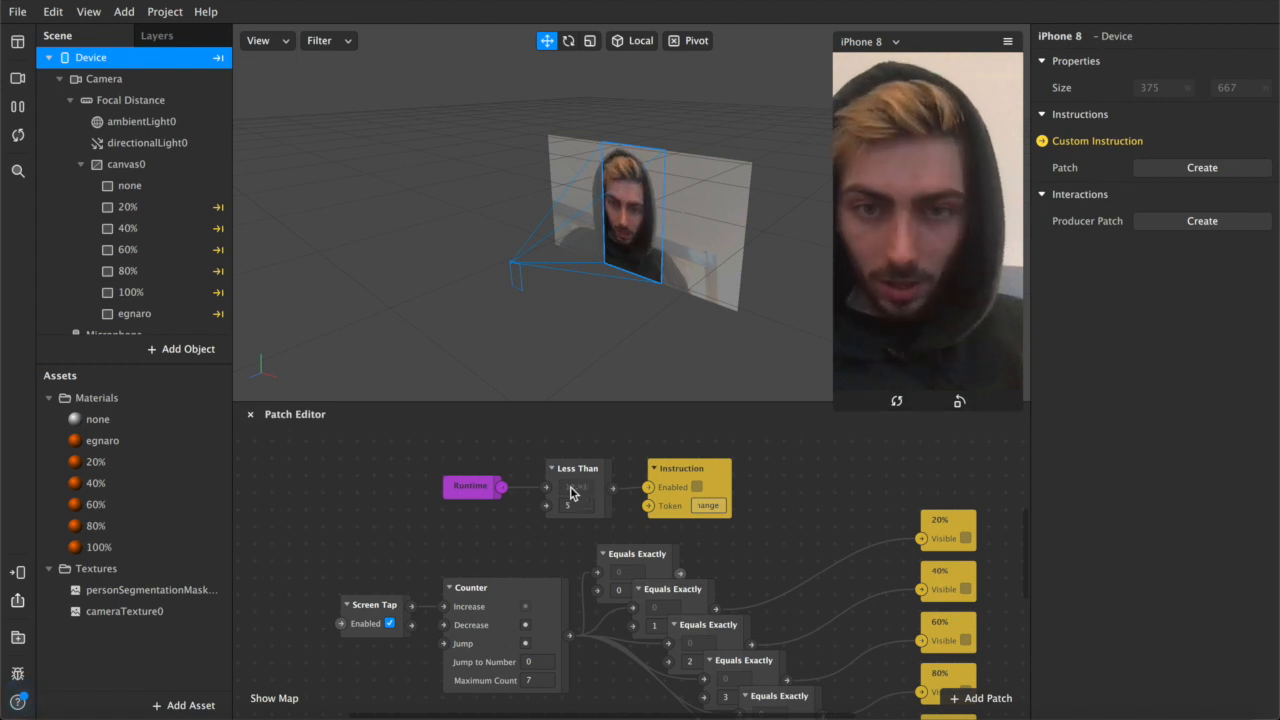
Restart the effect and watch the Instruction patch and device preview as the runtime passes the 5-second limit.
scroll(571, 488, "up", 5)
scroll(590, 480, "up", 1)
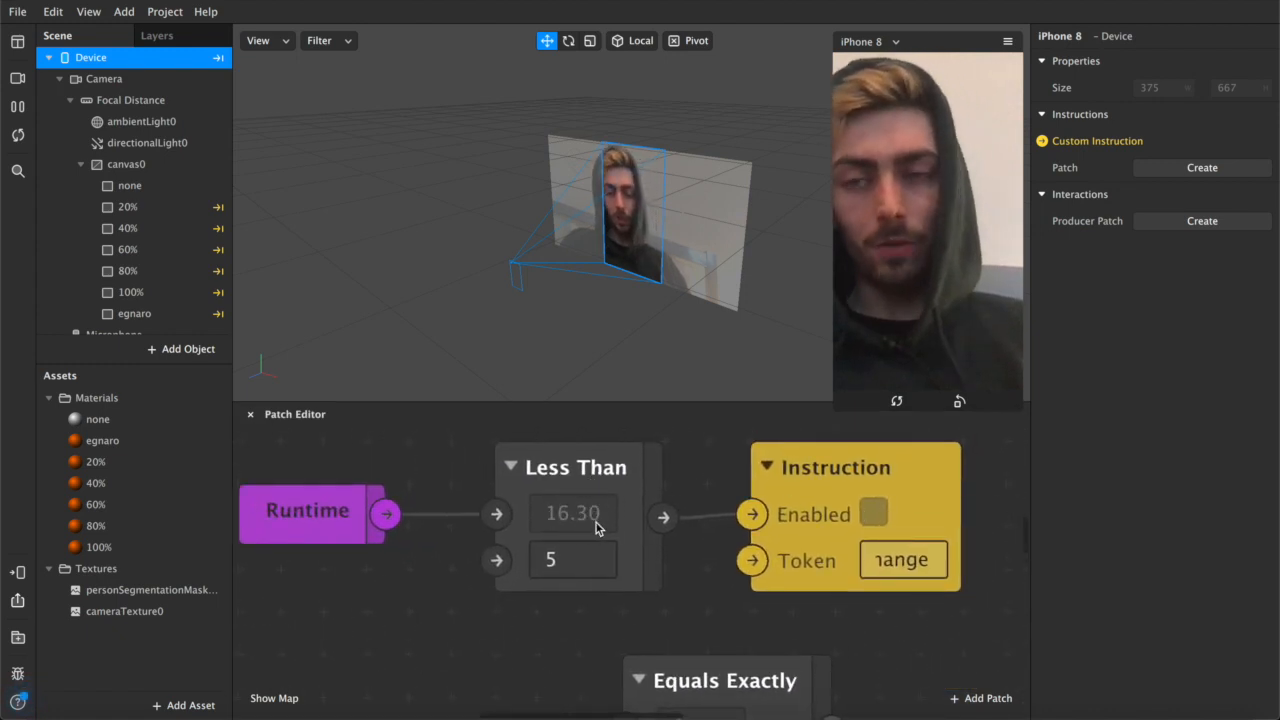
left_click(17, 136)
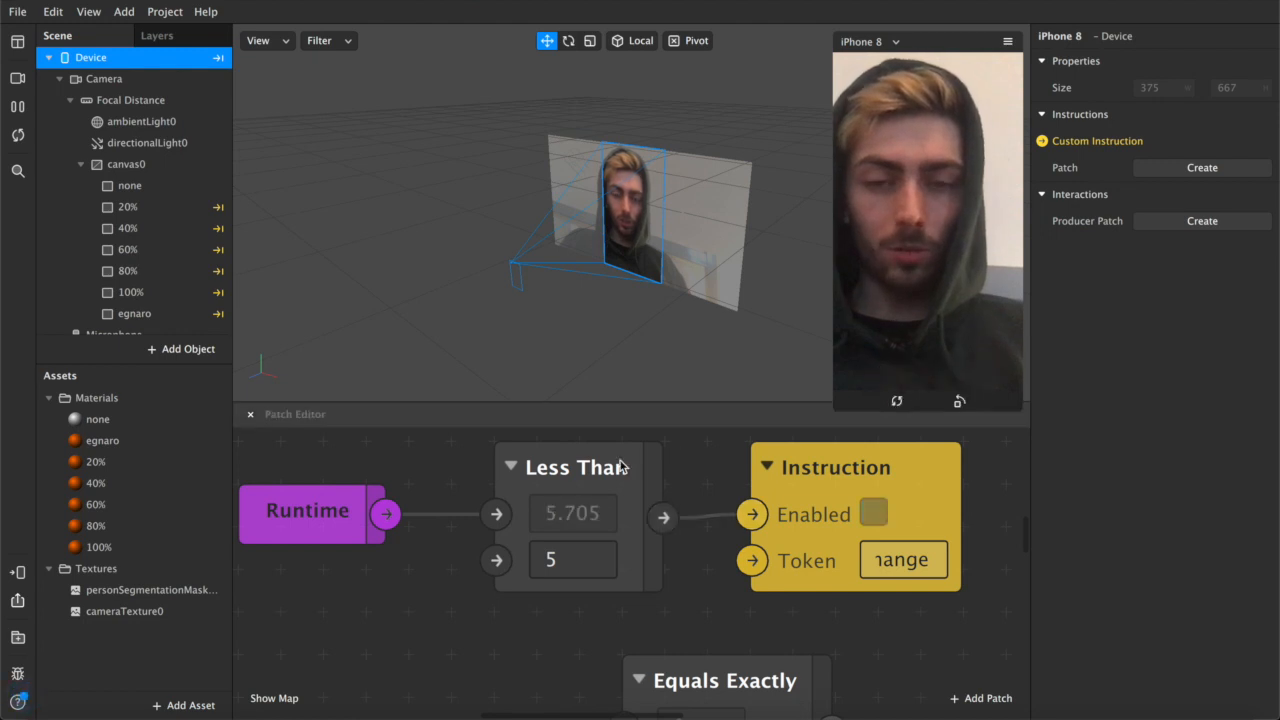
left_click(15, 140)
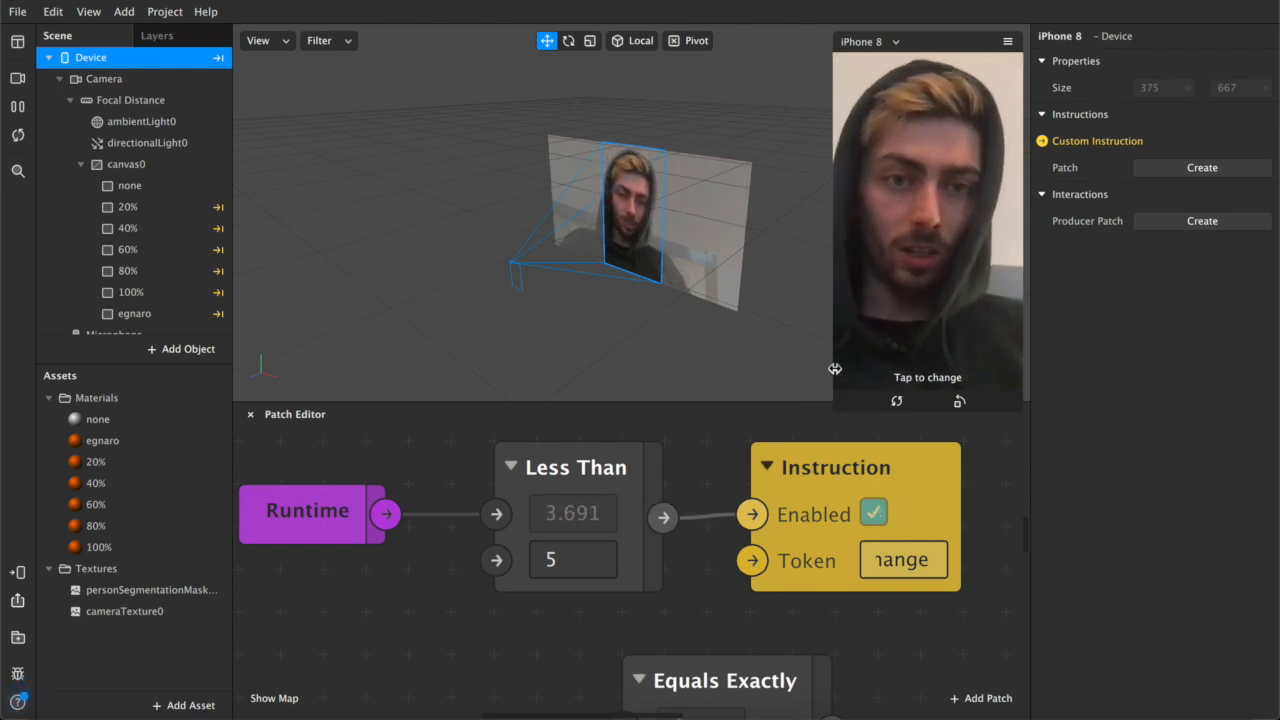
Test the filter with simulated screen taps in an enlarged device preview.
left_click(866, 334)
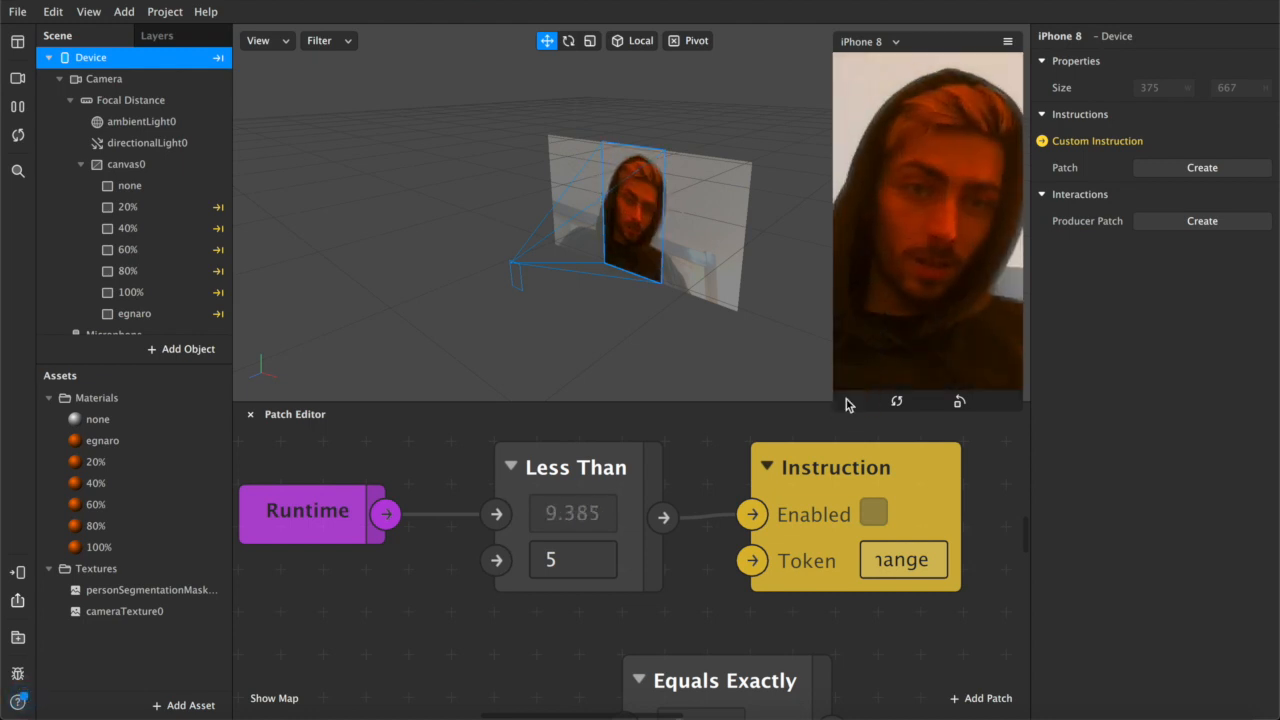
left_click_drag(837, 407, 592, 566)
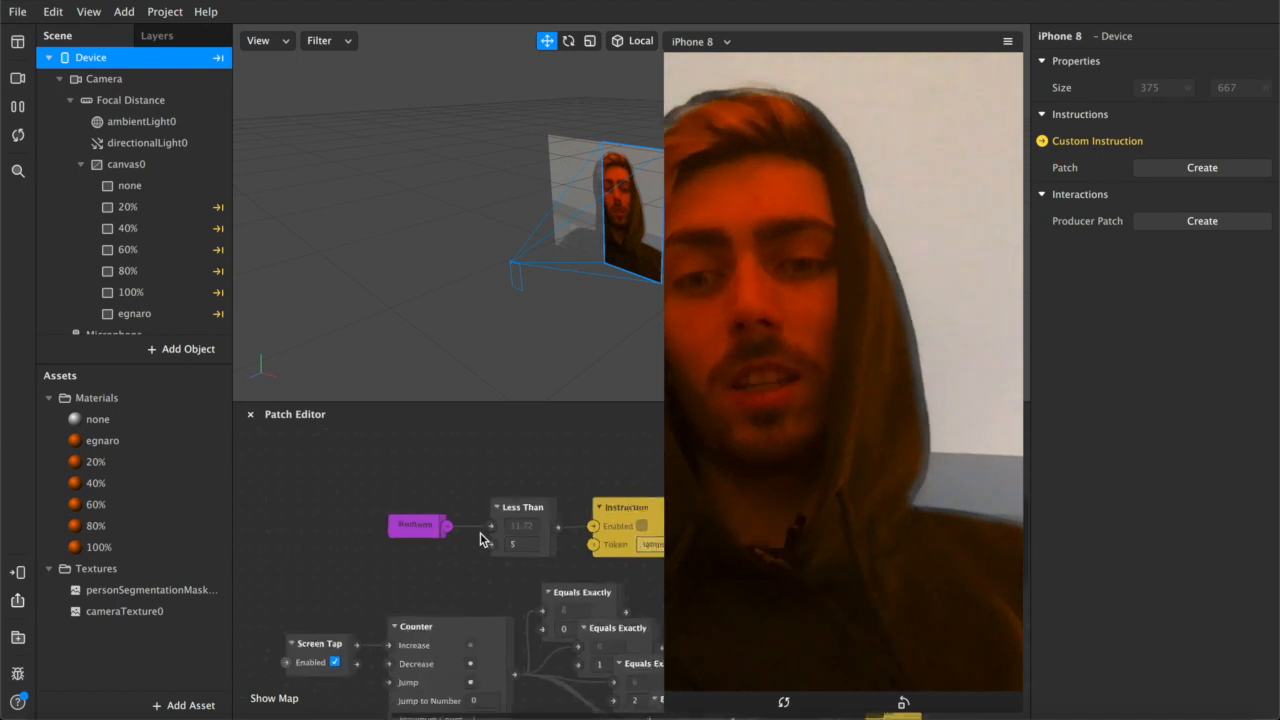
scroll(501, 553, "down", 5)
left_click(742, 599)
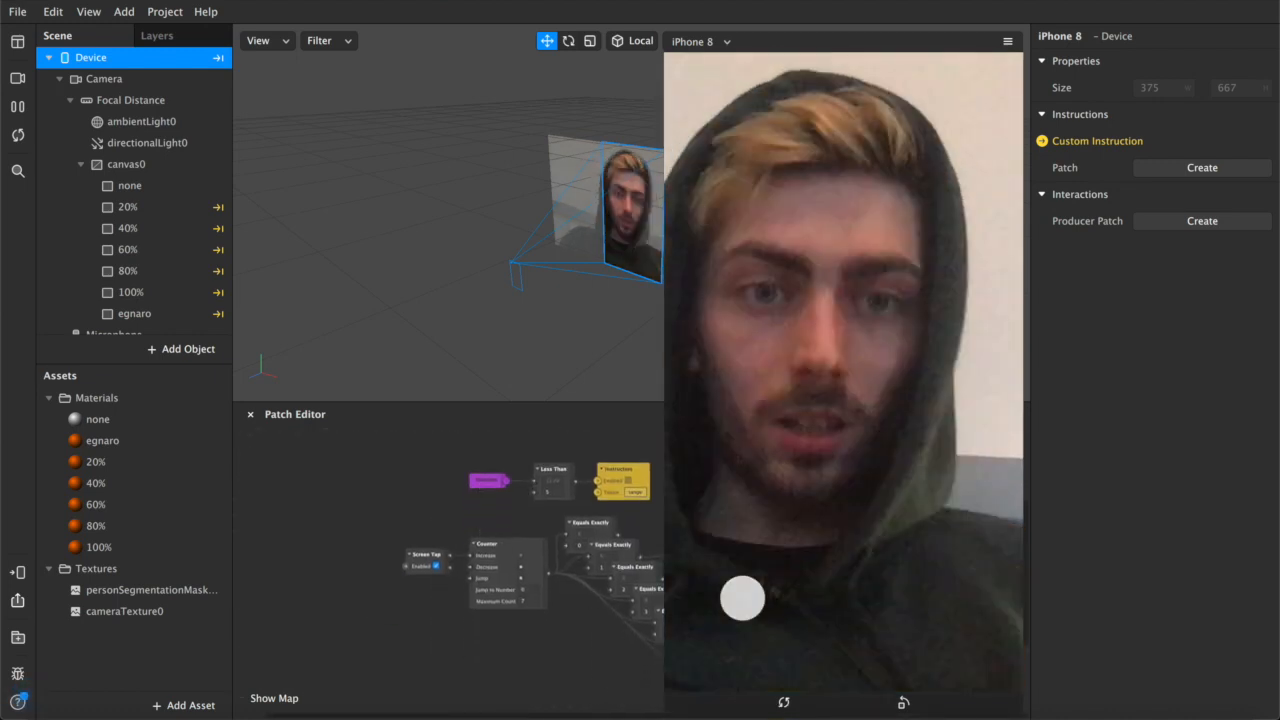
left_click(742, 598)
left_click(742, 598)
left_click(742, 598)
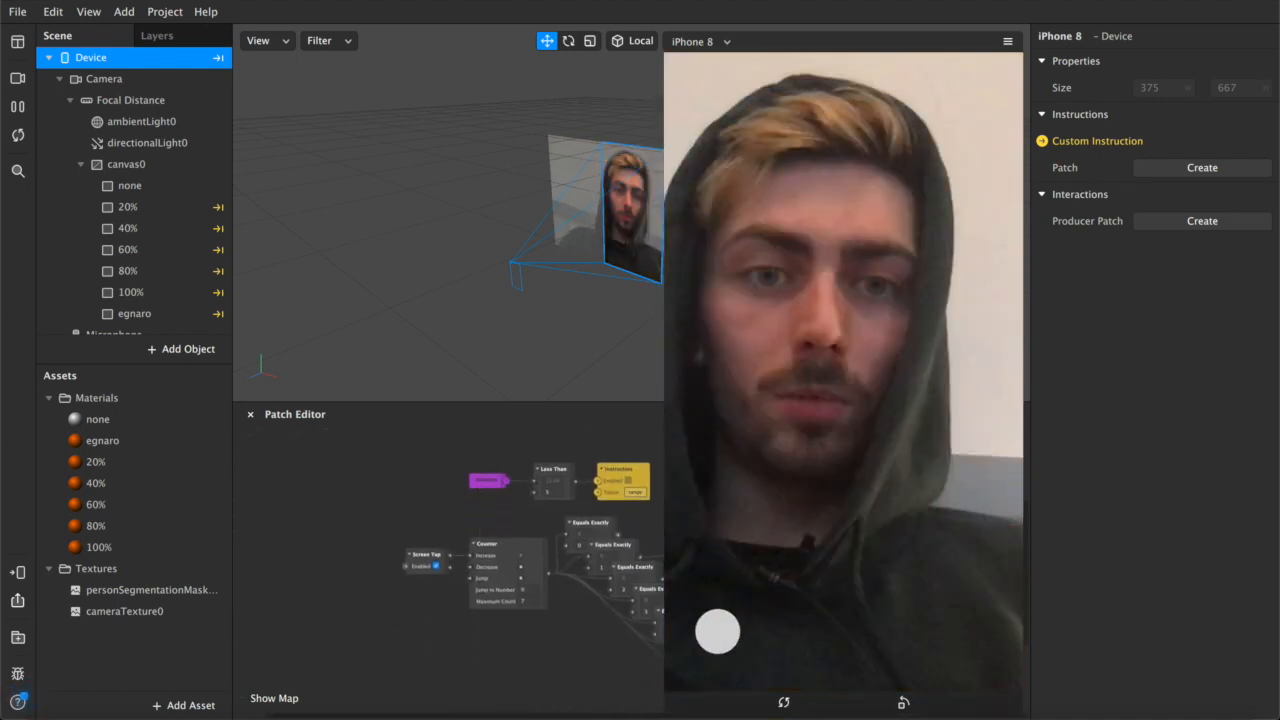
Shrink the device preview and make the Patch Editor taller to give the patch graph more room.
left_click_drag(671, 700, 821, 457)
left_click(792, 505)
left_click(850, 545)
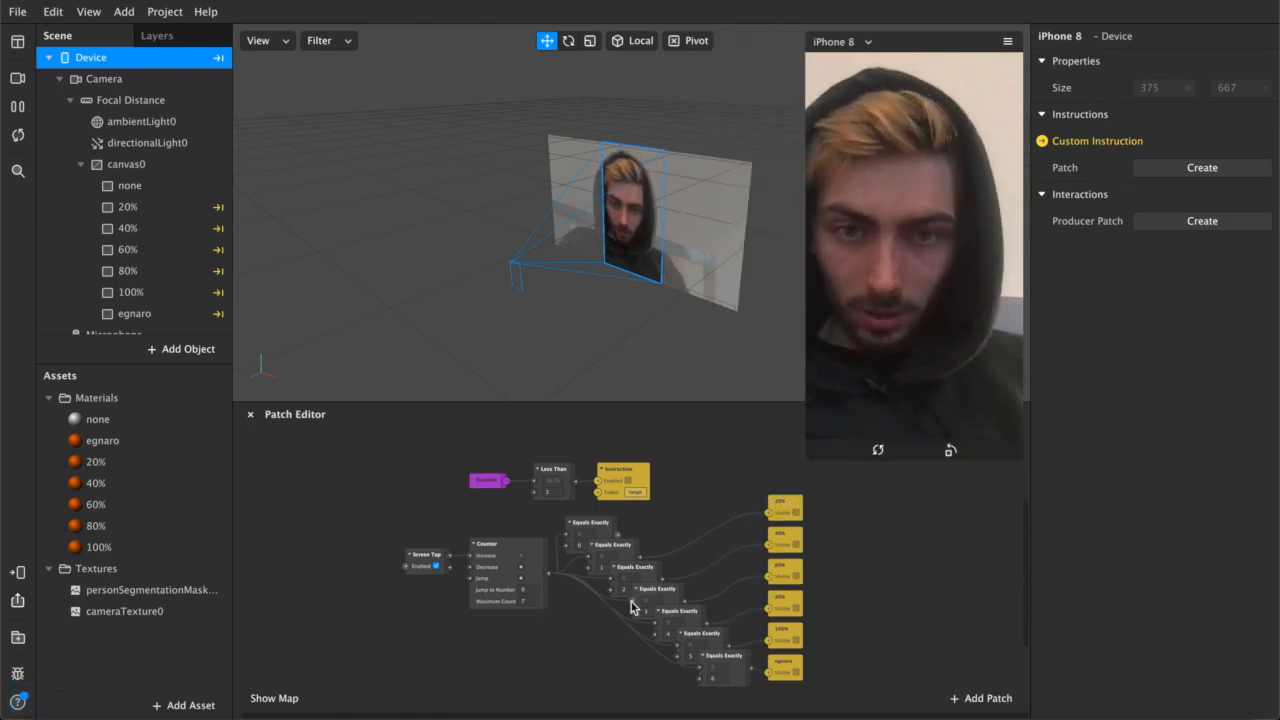
scroll(631, 602, "up", 5)
scroll(631, 602, "down", 3)
scroll(823, 606, "right", 1)
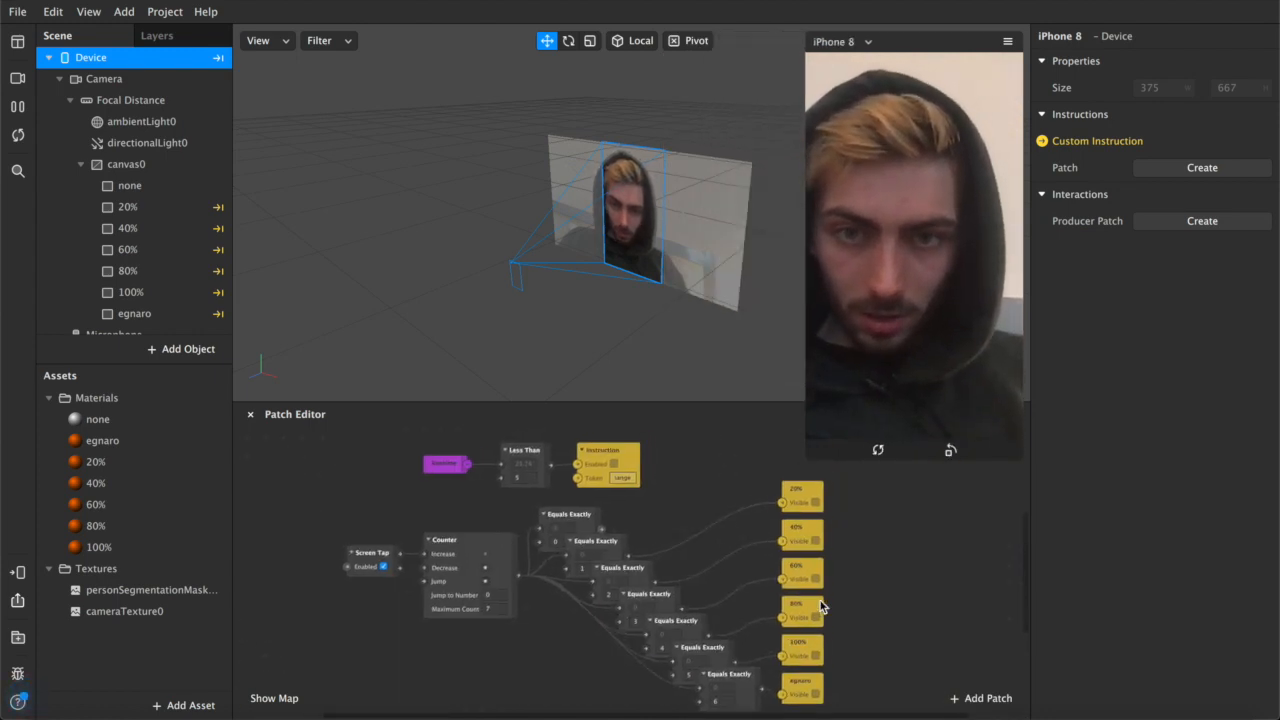
left_click_drag(695, 401, 661, 135)
Examine the complete patch graph, from Runtime and Screen Tap through the Equals Exactly chain to the Visible patches.
scroll(661, 135, "up", 6)
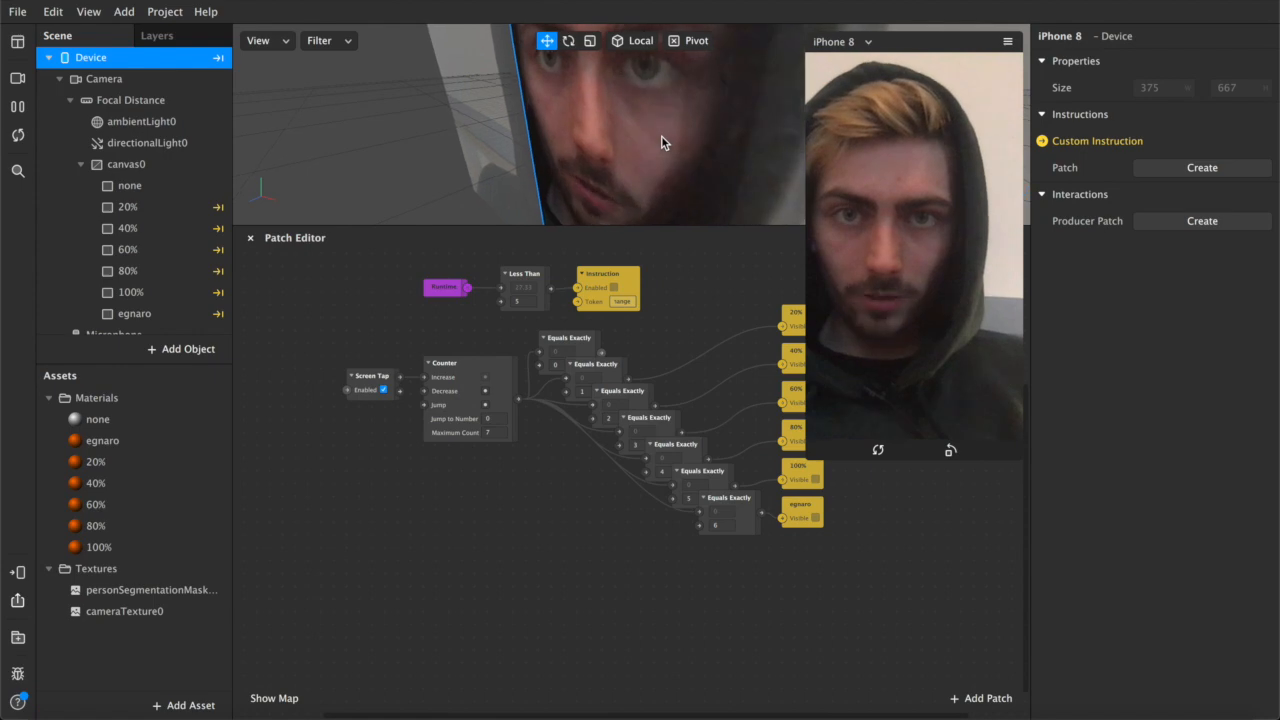
scroll(601, 447, "up", 5)
scroll(600, 447, "up", 2)
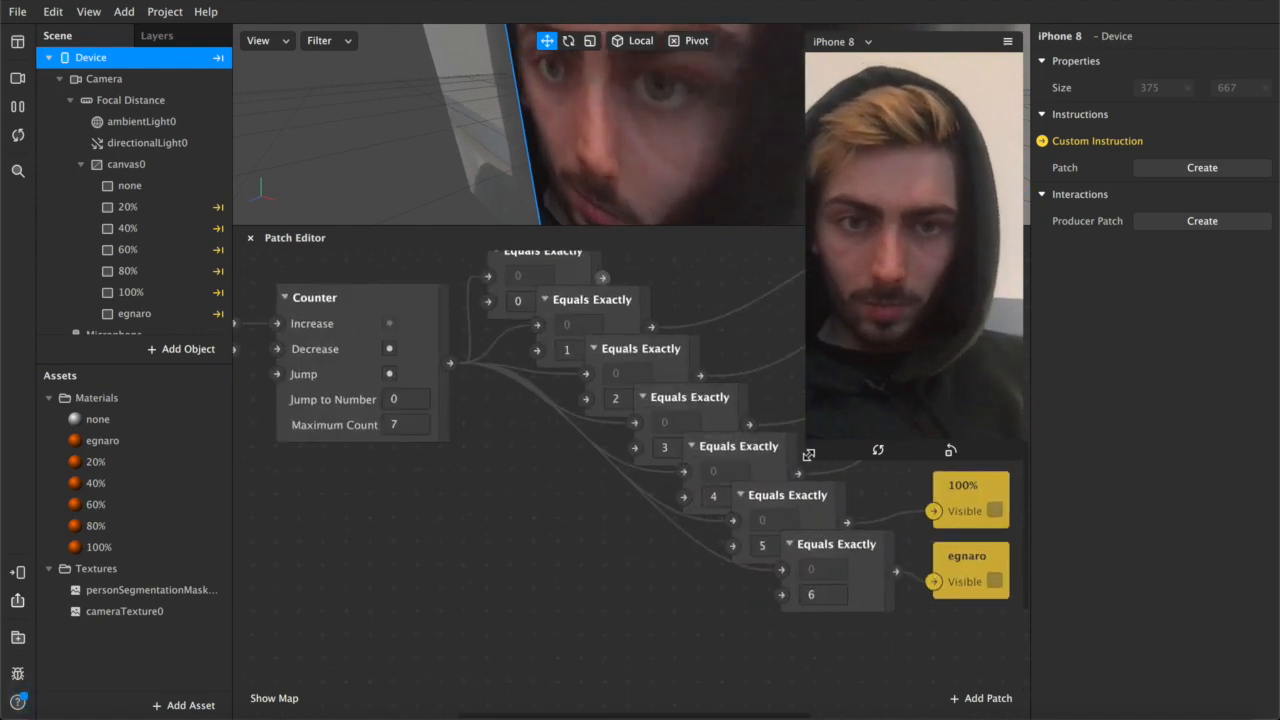
scroll(746, 372, "up", 1)
scroll(745, 372, "up", 3)
scroll(745, 372, "down", 5)
scroll(744, 372, "right", 3)
scroll(744, 372, "down", 1)
scroll(744, 378, "up", 4)
scroll(744, 378, "left", 5)
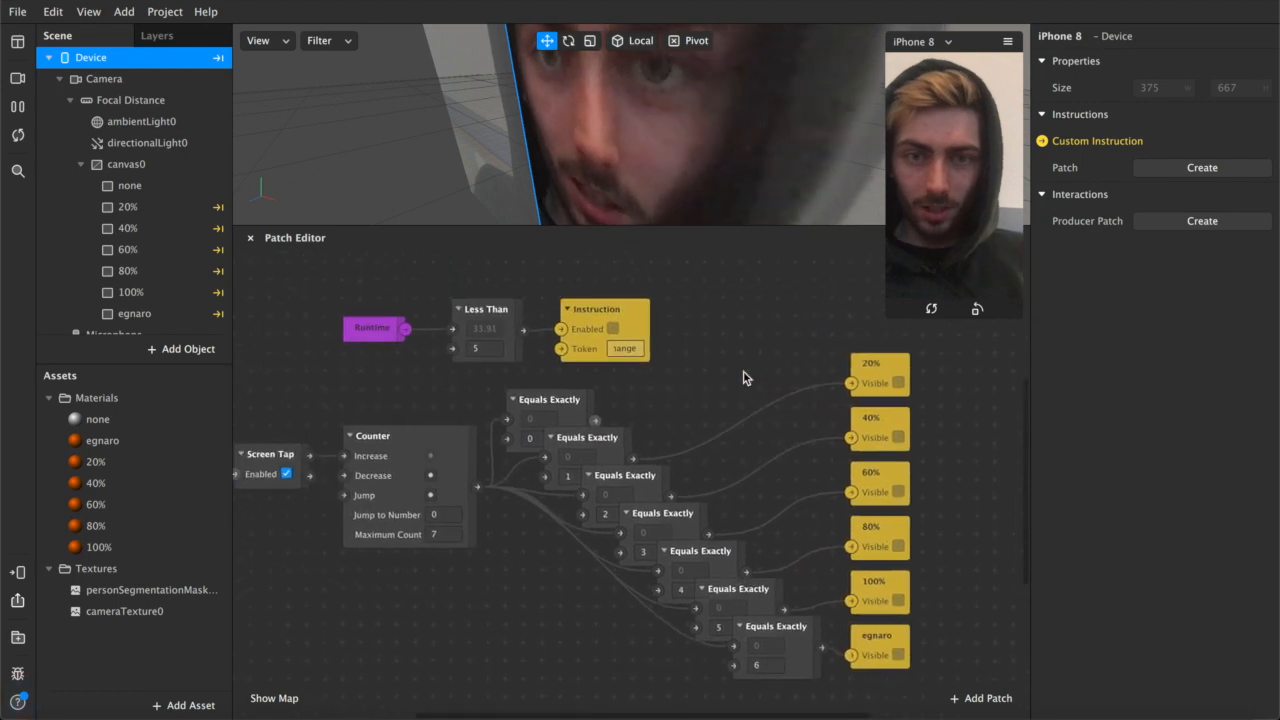
scroll(744, 378, "right", 1)
scroll(744, 378, "down", 1)
scroll(746, 377, "right", 1)
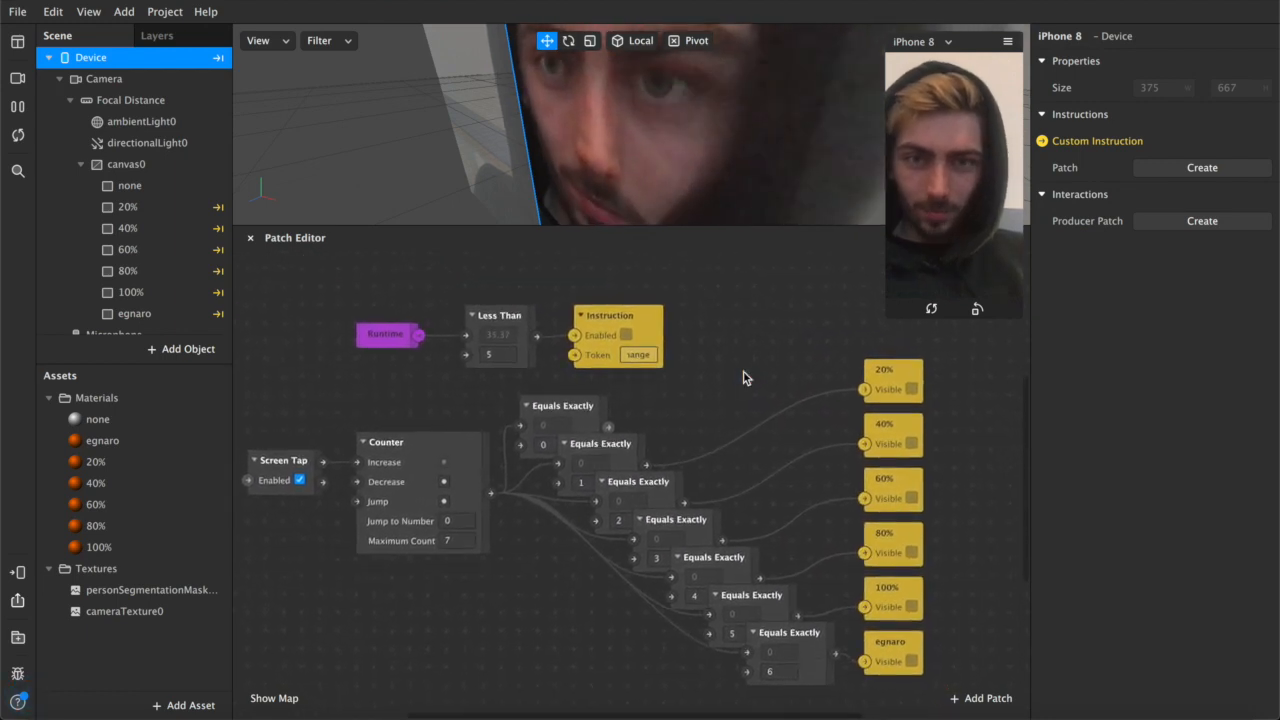
right_click(746, 377)
left_click(522, 576)
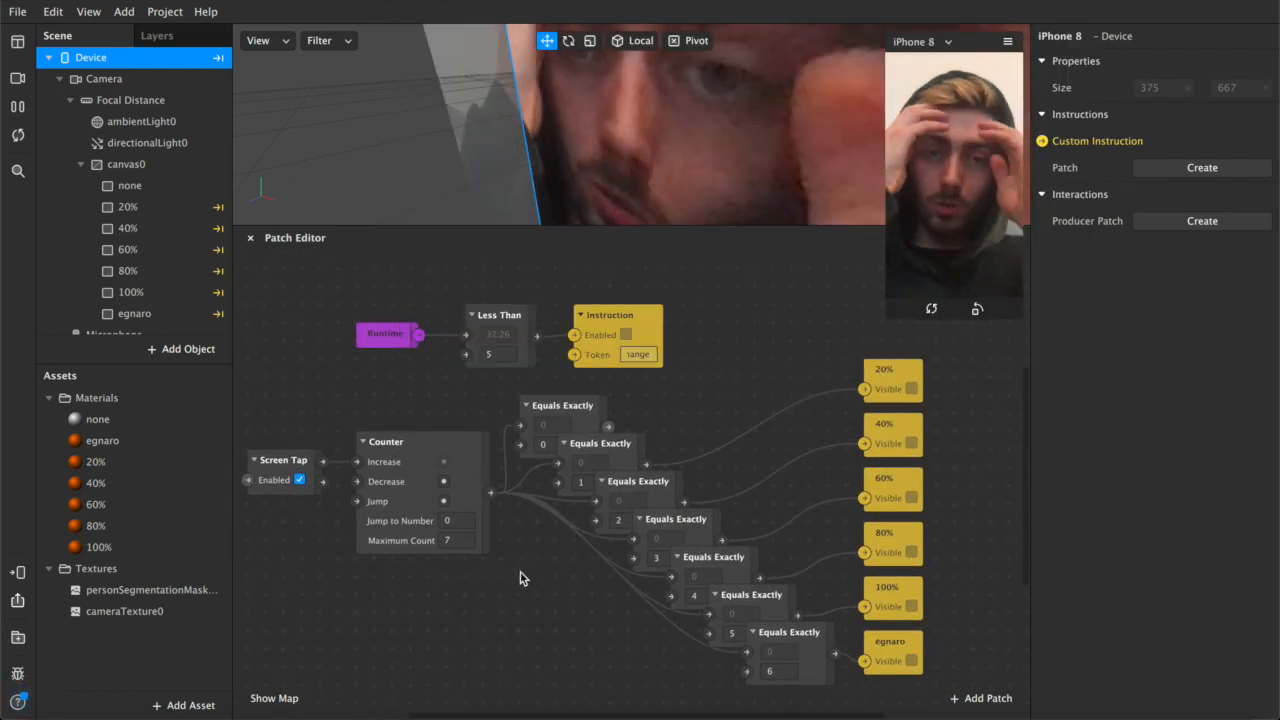